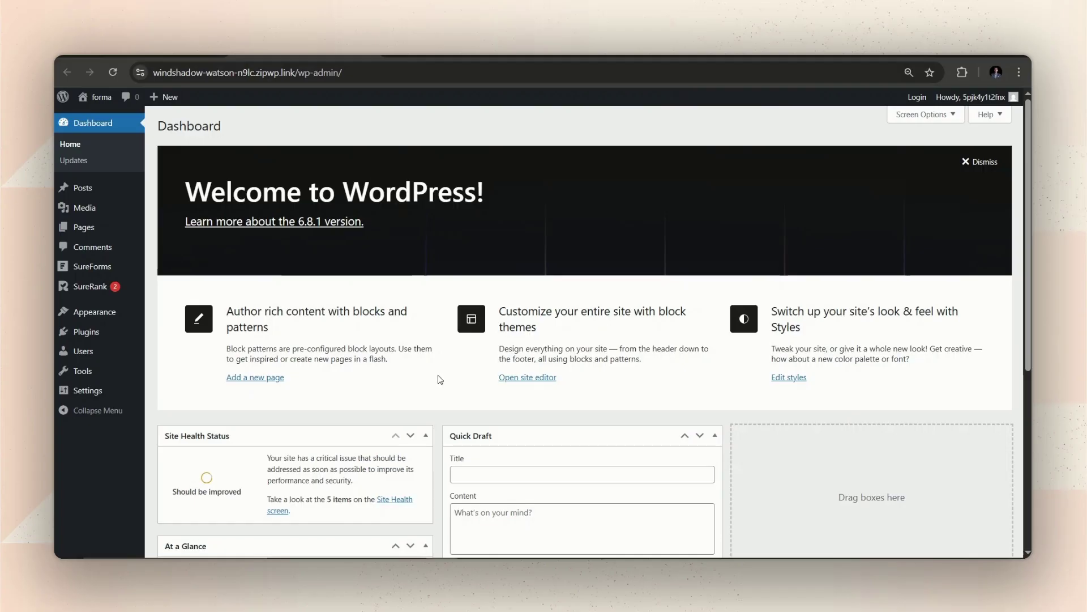
# Step: Switch to the Venture Harbour lead-forms article and briefly highlight '300% More Conversions' in the headline
pyautogui.click(480, 62)
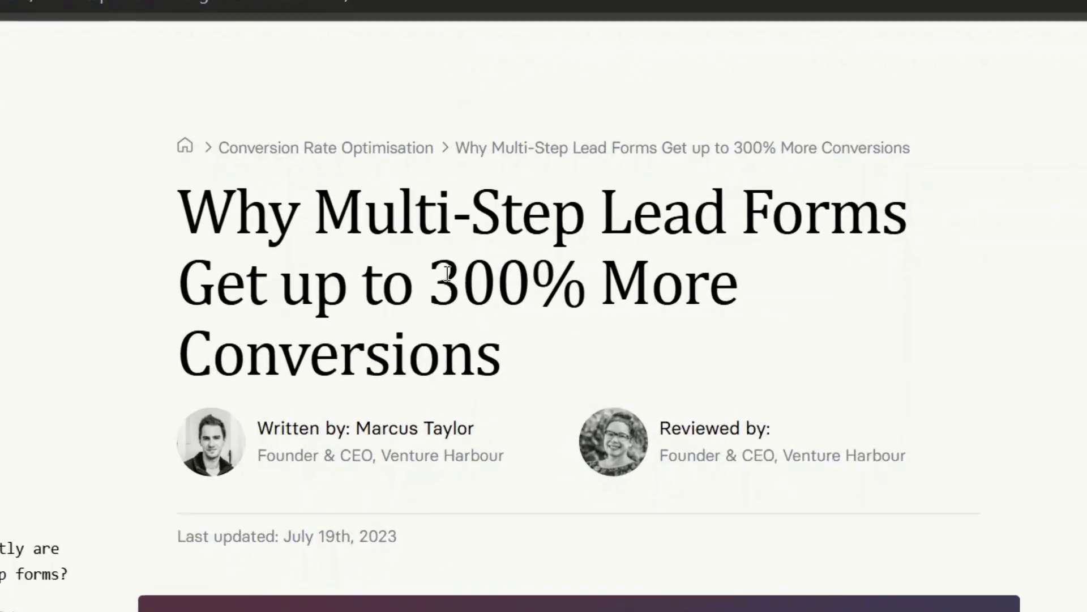
pyautogui.moveTo(462, 225); pyautogui.dragTo(501, 278)
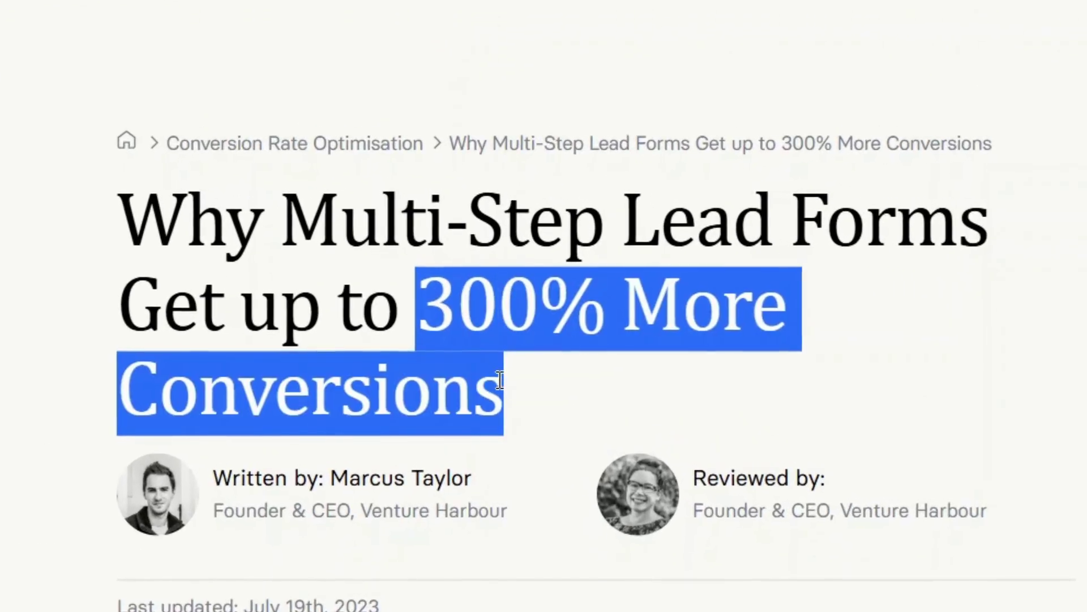
pyautogui.click(529, 407)
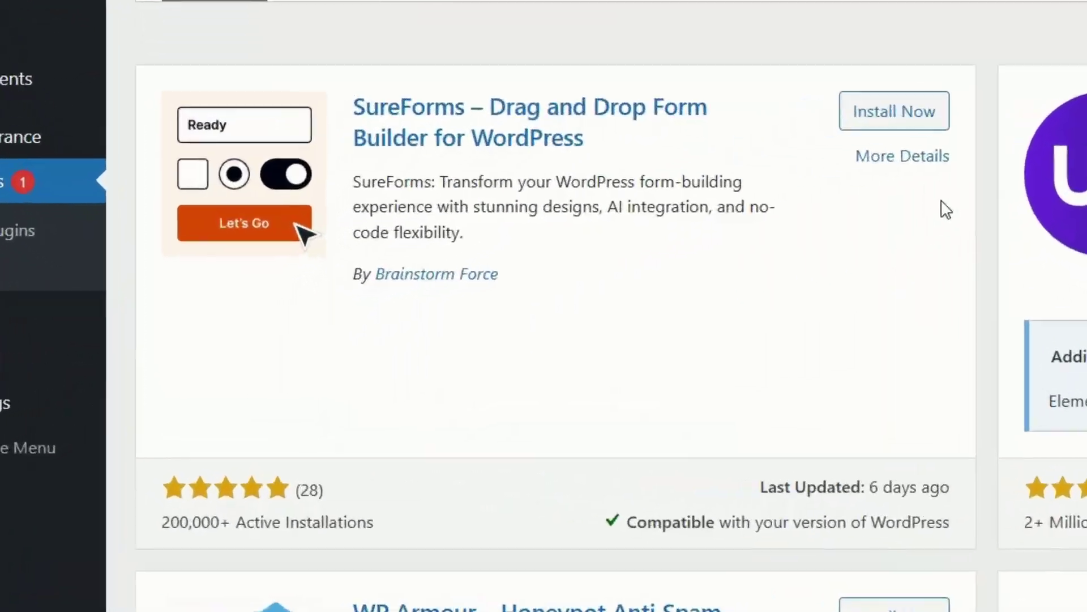
# Step: Install and activate the SureForms plugin, then go to the SureForms dashboard from the admin sidebar
pyautogui.click(912, 122)
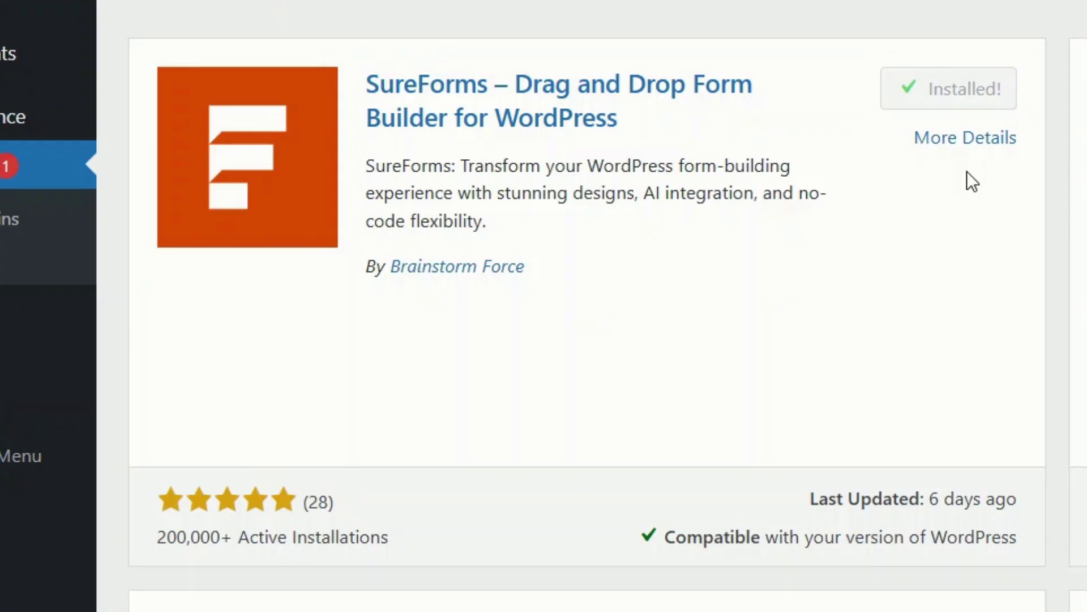
pyautogui.click(987, 103)
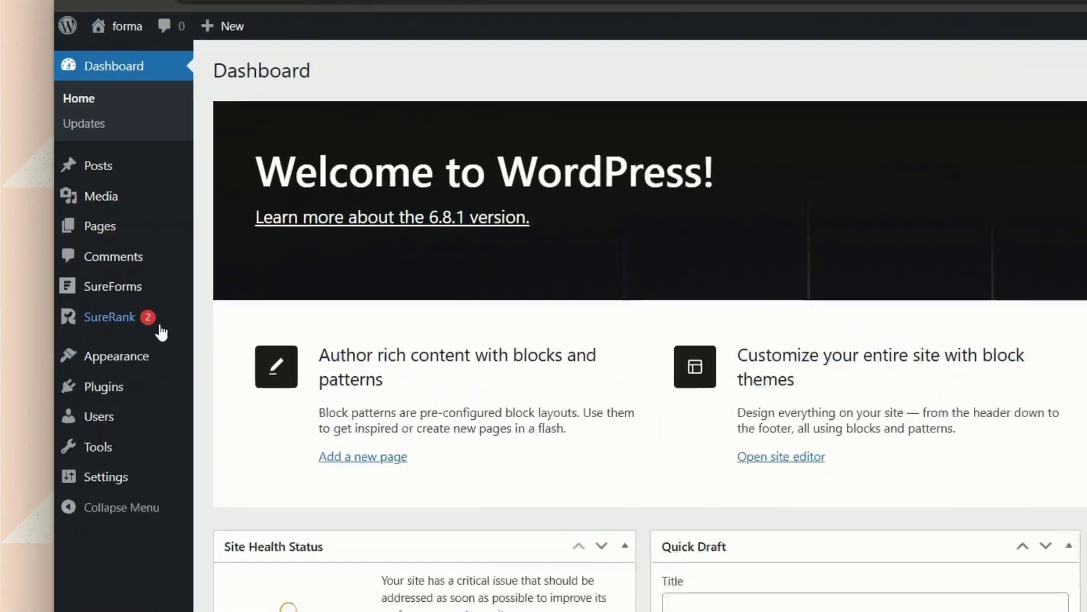
pyautogui.moveTo(101, 267)
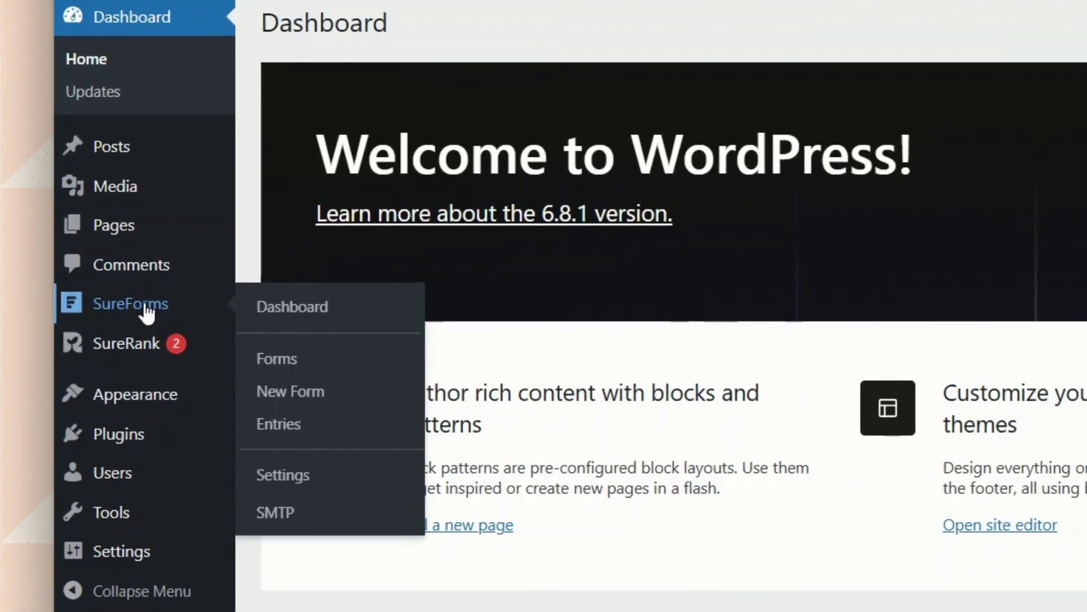
pyautogui.click(144, 301)
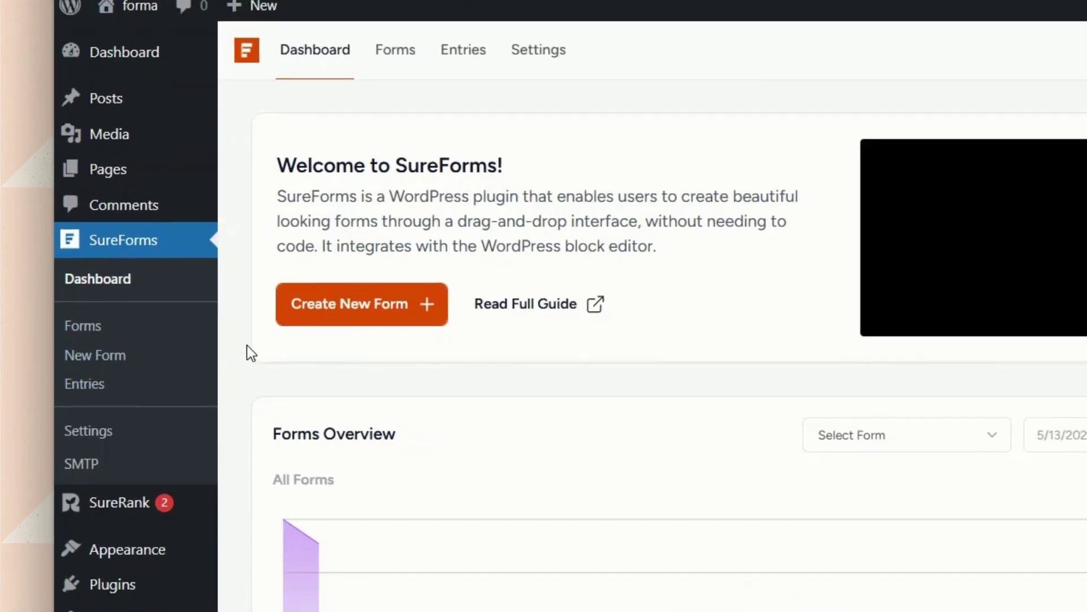
# Step: Create a new form with Build With AI, pasting the Math Olympiad registration description and generating it
pyautogui.click(306, 319)
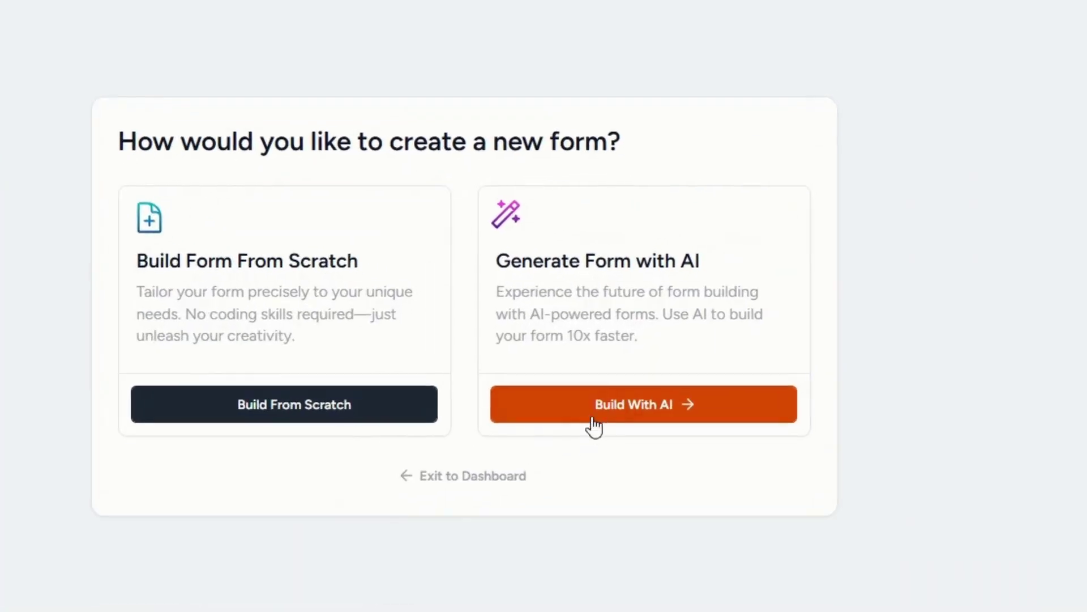
pyautogui.click(615, 378)
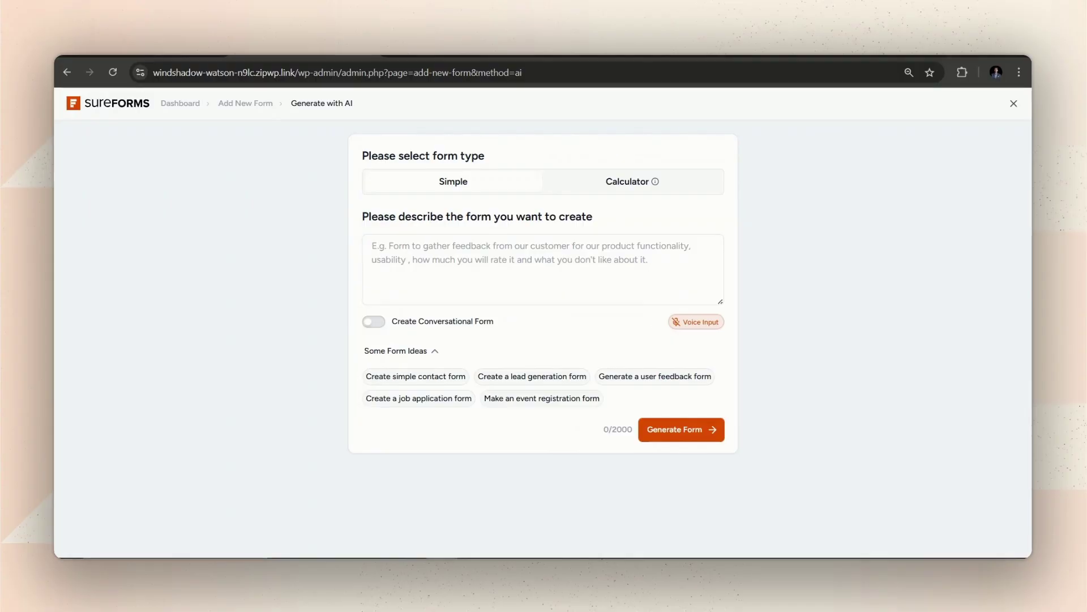
pyautogui.hotkey('ctrl', 'v')
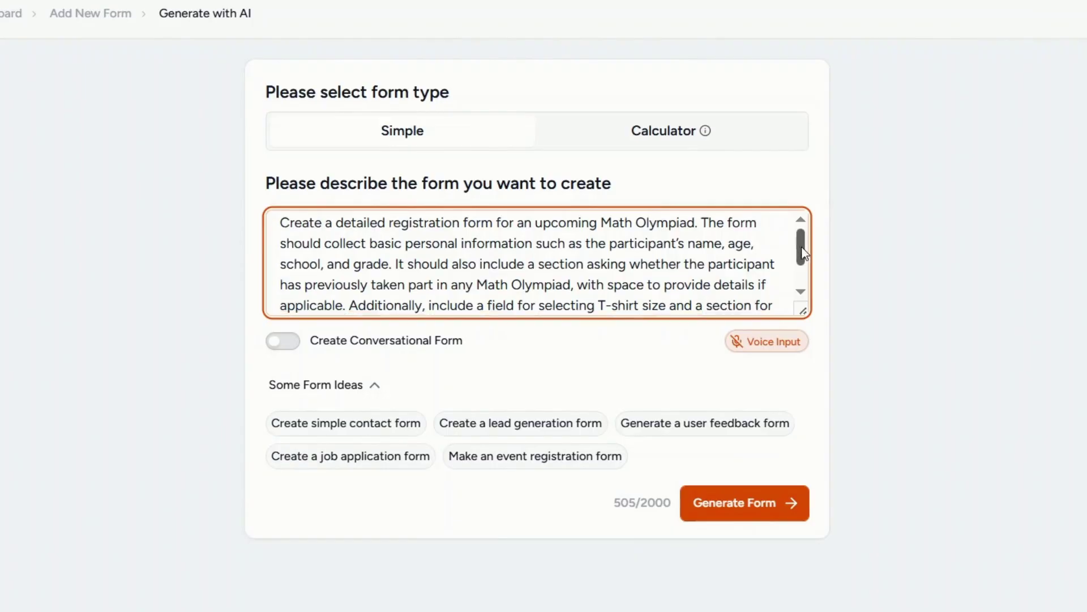
pyautogui.moveTo(799, 249); pyautogui.dragTo(804, 255)
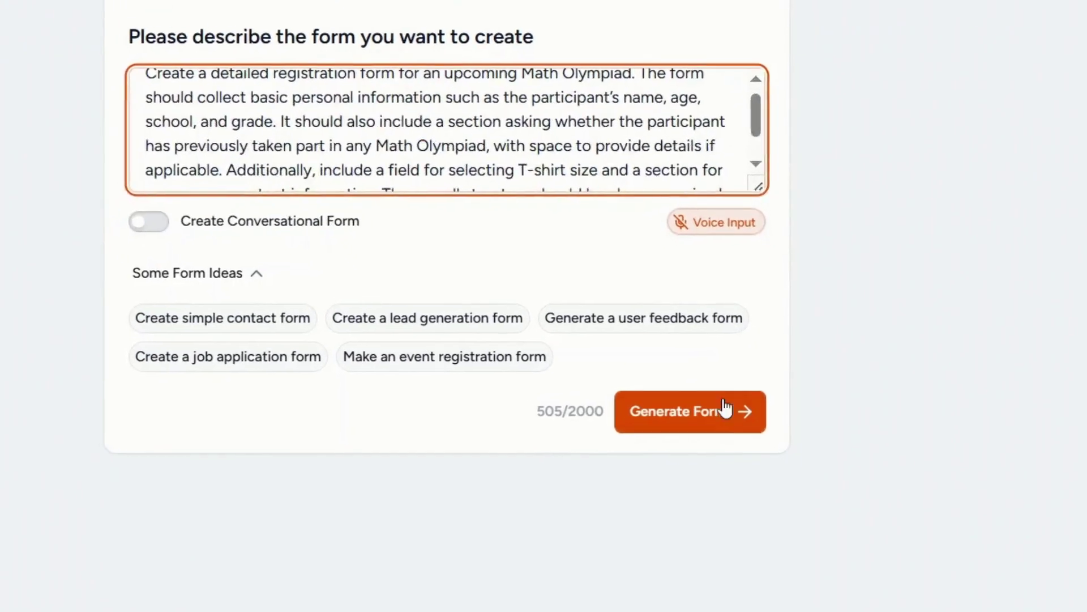
pyautogui.click(726, 408)
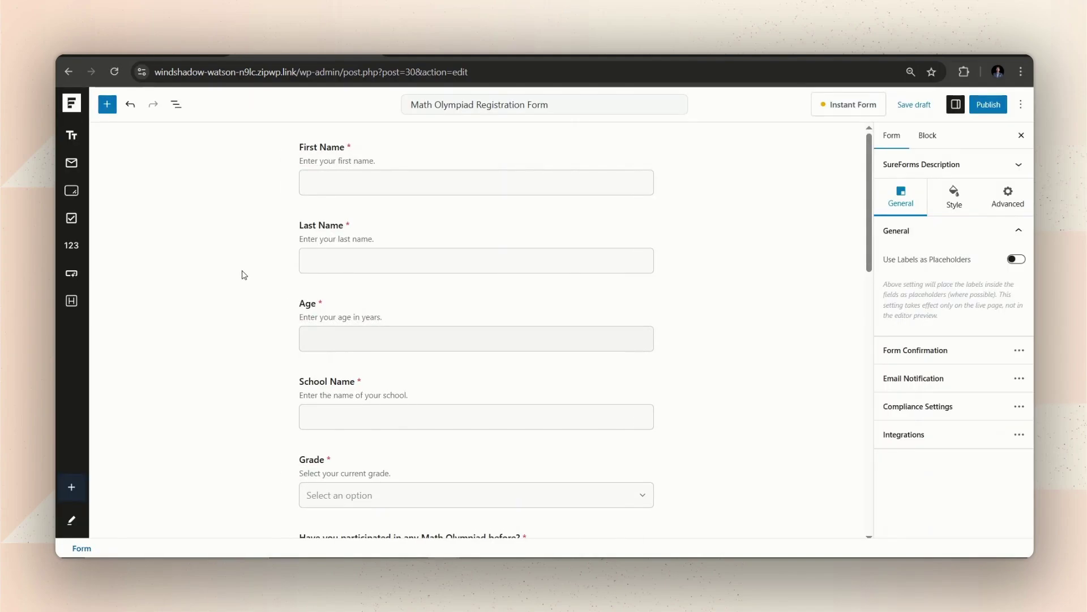
# Step: Drag the T-shirt Size field down so it sits just above the Submit button
pyautogui.scroll(-8, 244, 275)
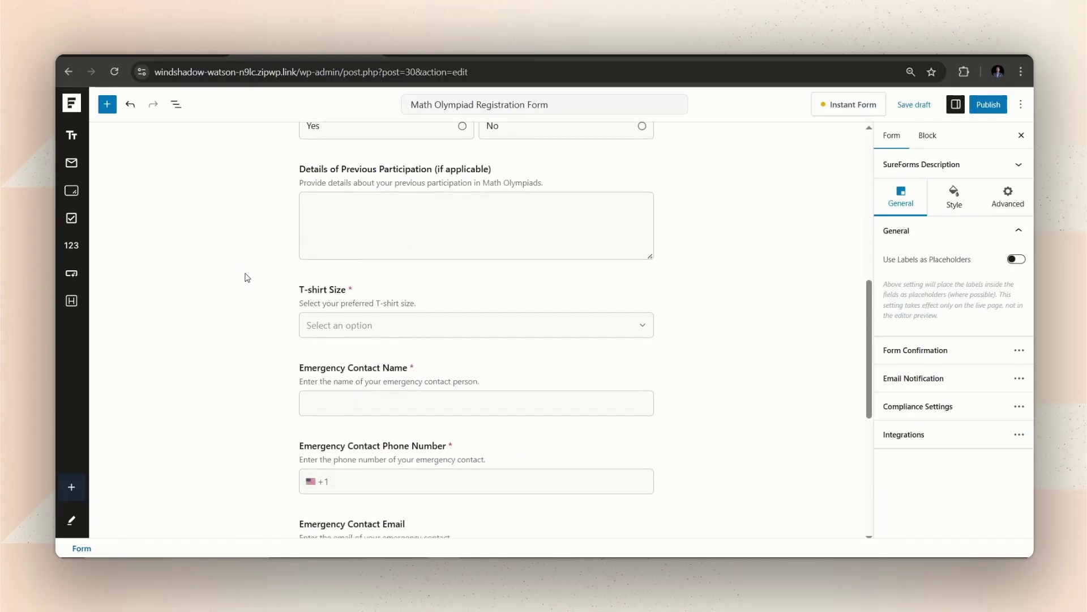
pyautogui.scroll(-6, 247, 276)
pyautogui.scroll(5, 248, 280)
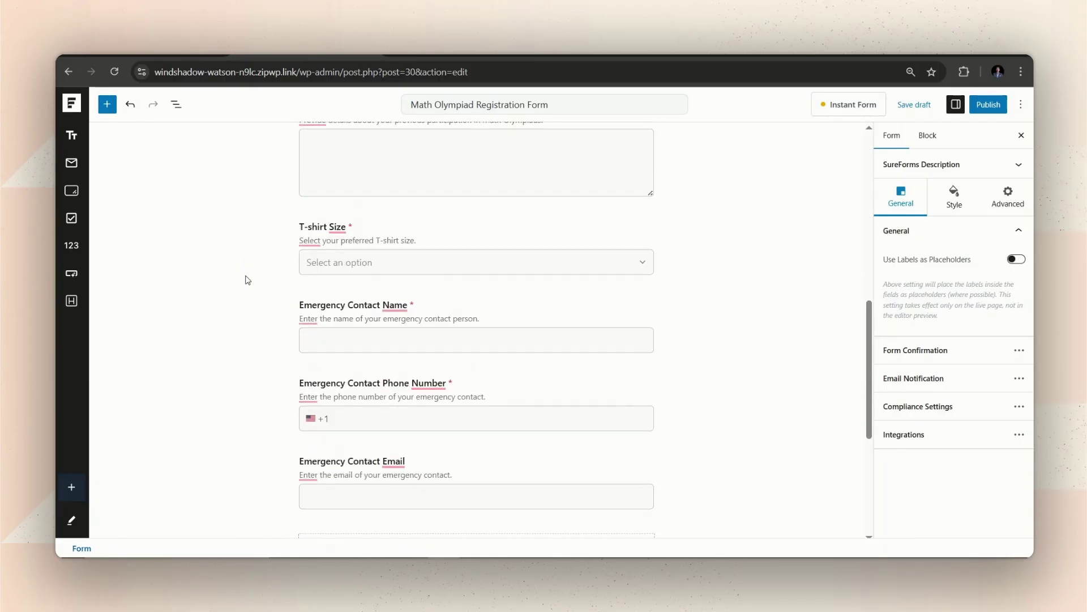
pyautogui.scroll(5, 246, 279)
pyautogui.scroll(-3, 245, 279)
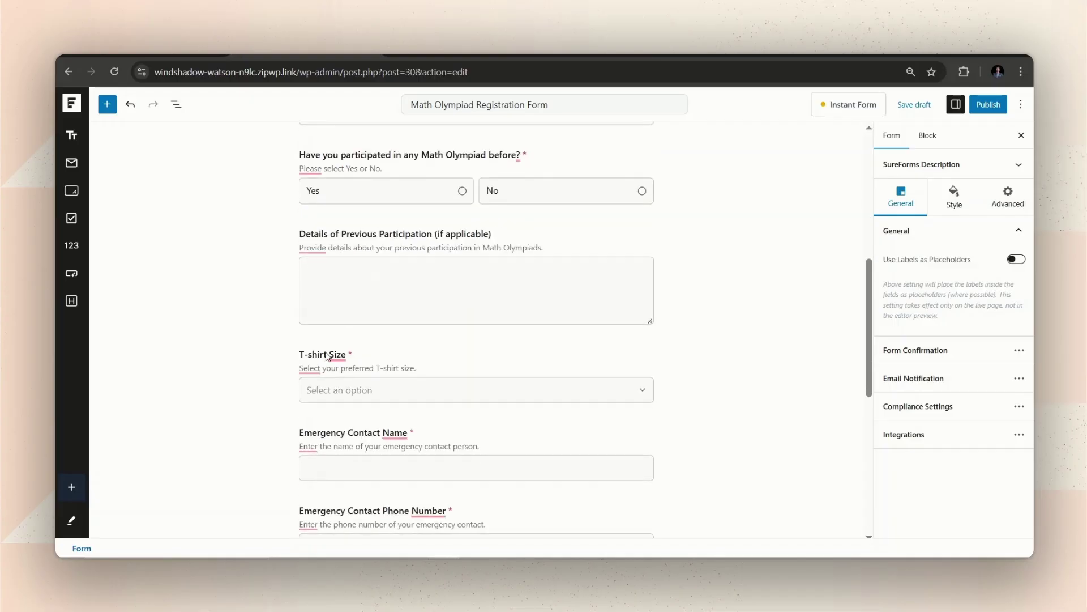
pyautogui.click(326, 356)
pyautogui.moveTo(333, 328); pyautogui.dragTo(348, 347)
pyautogui.scroll(8, 318, 339)
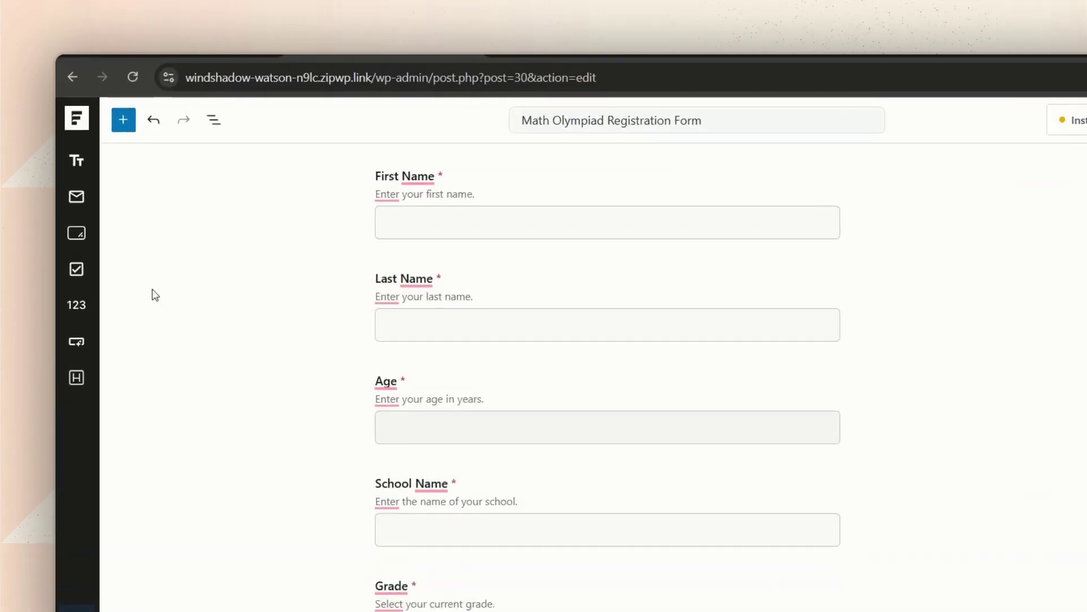
# Step: Insert an Email block and a Number block into the form right below the Age field
pyautogui.click(129, 128)
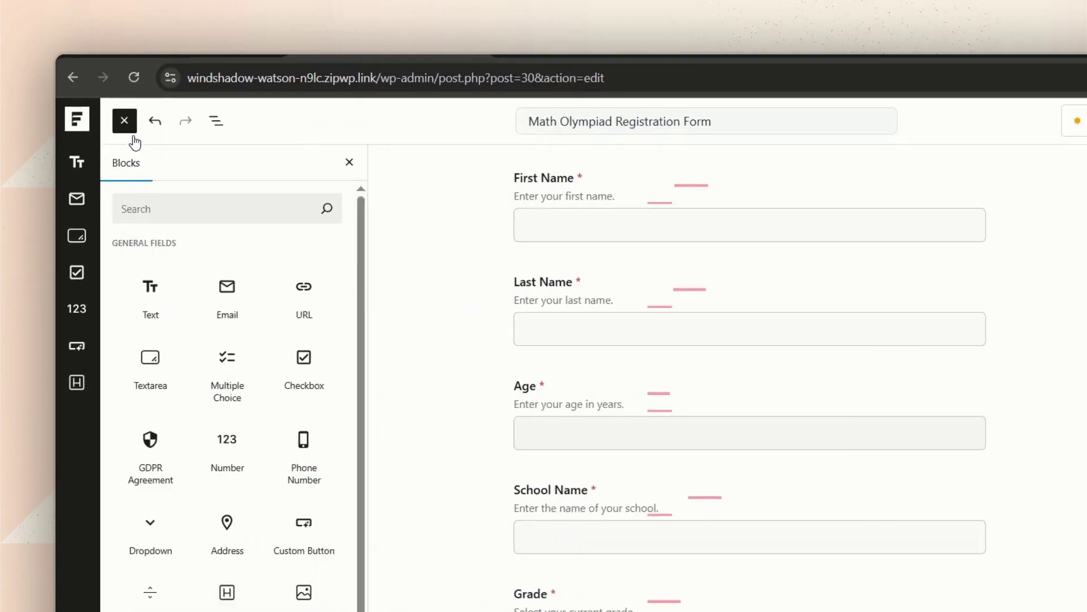
pyautogui.moveTo(228, 297); pyautogui.dragTo(424, 420)
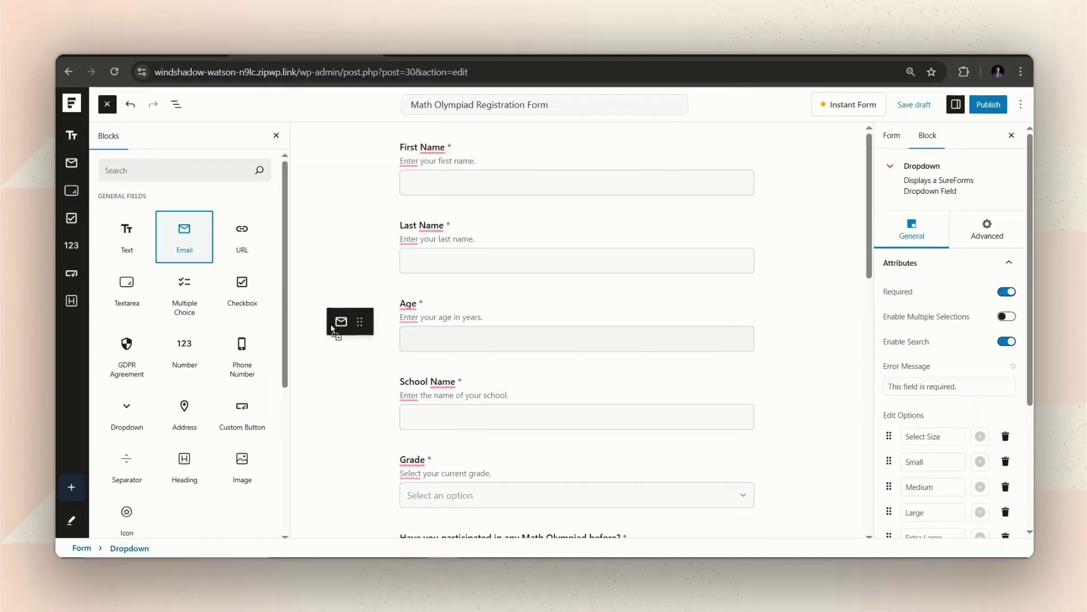
pyautogui.moveTo(332, 329); pyautogui.dragTo(466, 369)
pyautogui.moveTo(185, 348); pyautogui.dragTo(332, 407)
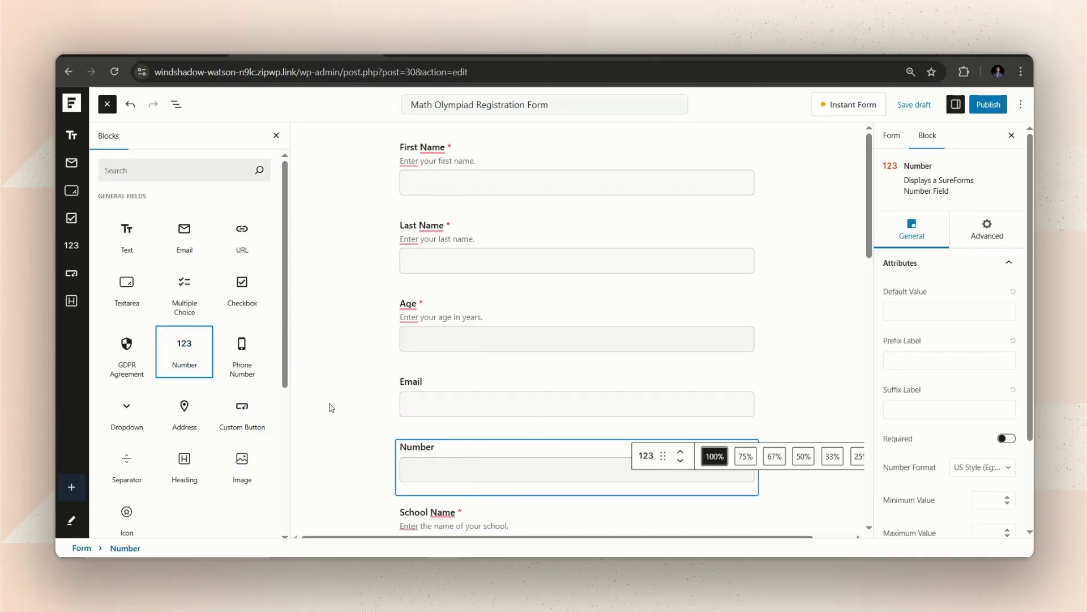
# Step: Make the Email field required and relabel the Number field 'Your Phone Number'
pyautogui.click(331, 408)
pyautogui.click(469, 384)
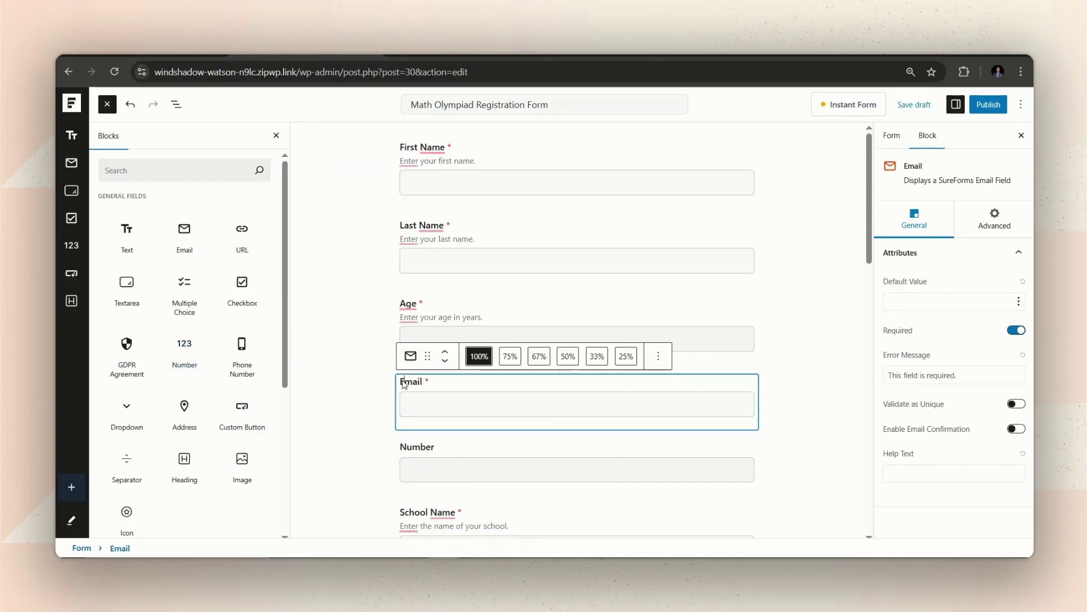
pyautogui.doubleClick(403, 449)
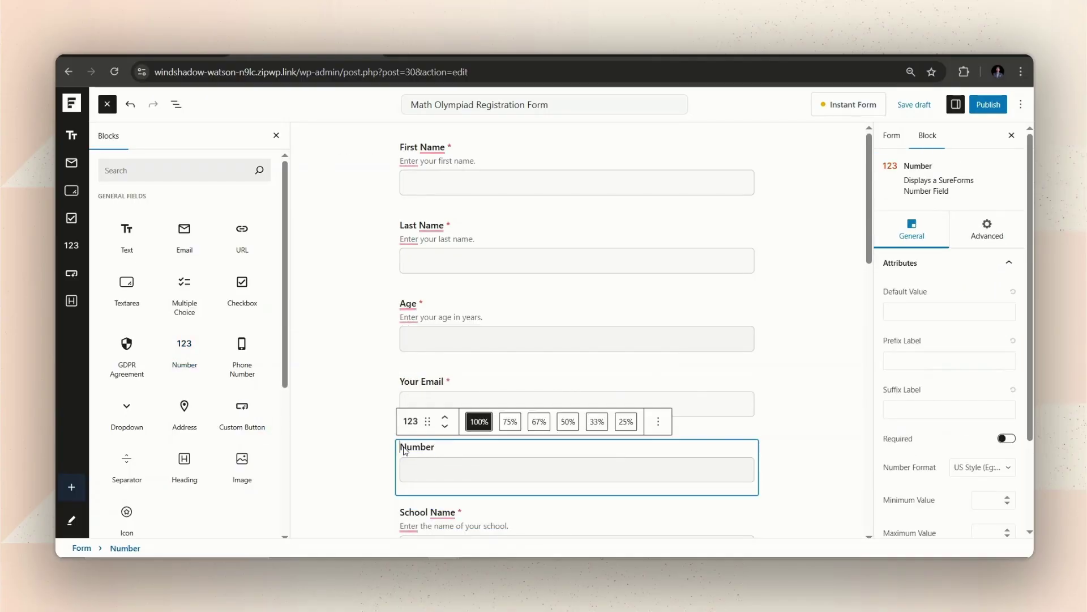
pyautogui.write('Your Phone')
pyautogui.click(815, 404)
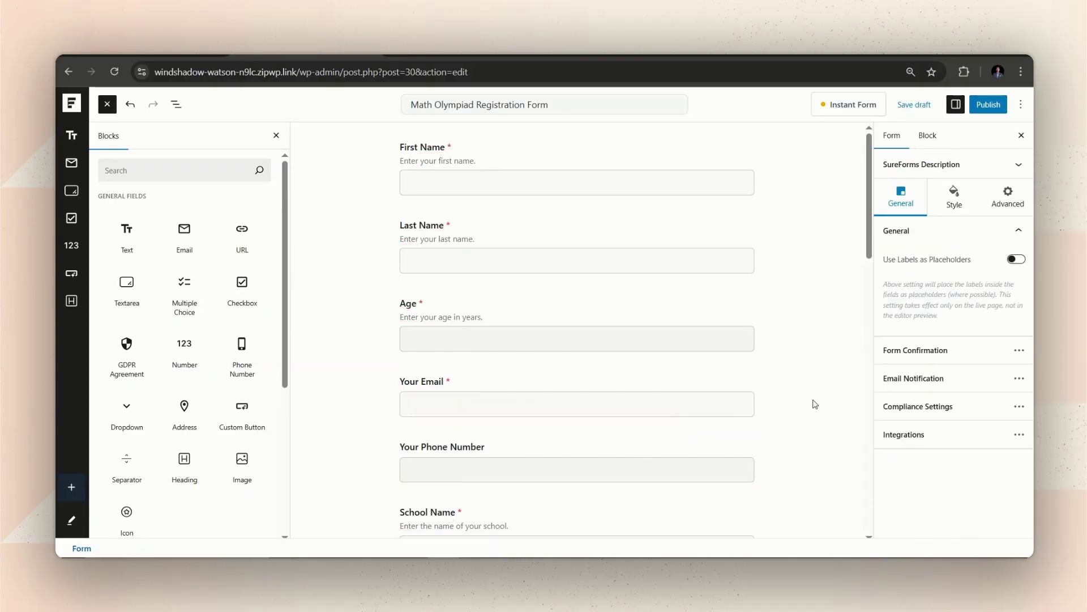
pyautogui.scroll(-10, 765, 376)
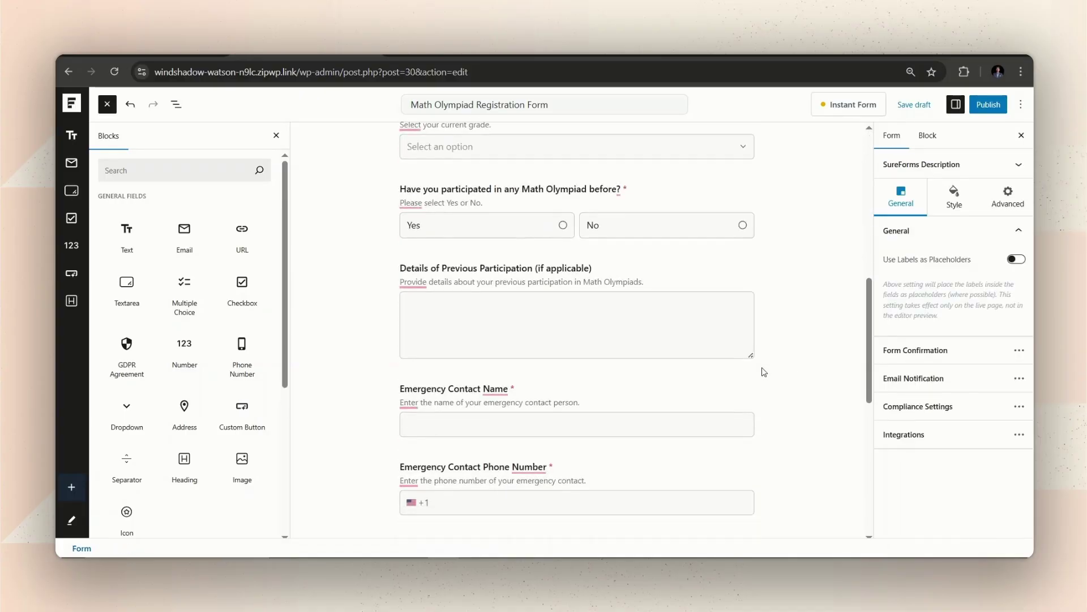
pyautogui.scroll(10, 764, 371)
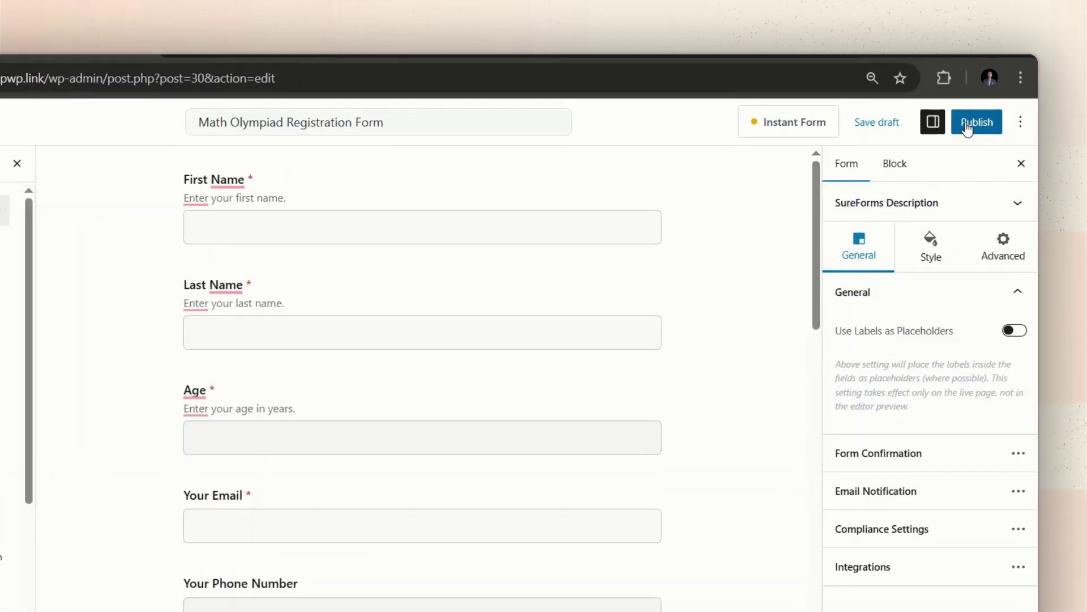
pyautogui.click(989, 104)
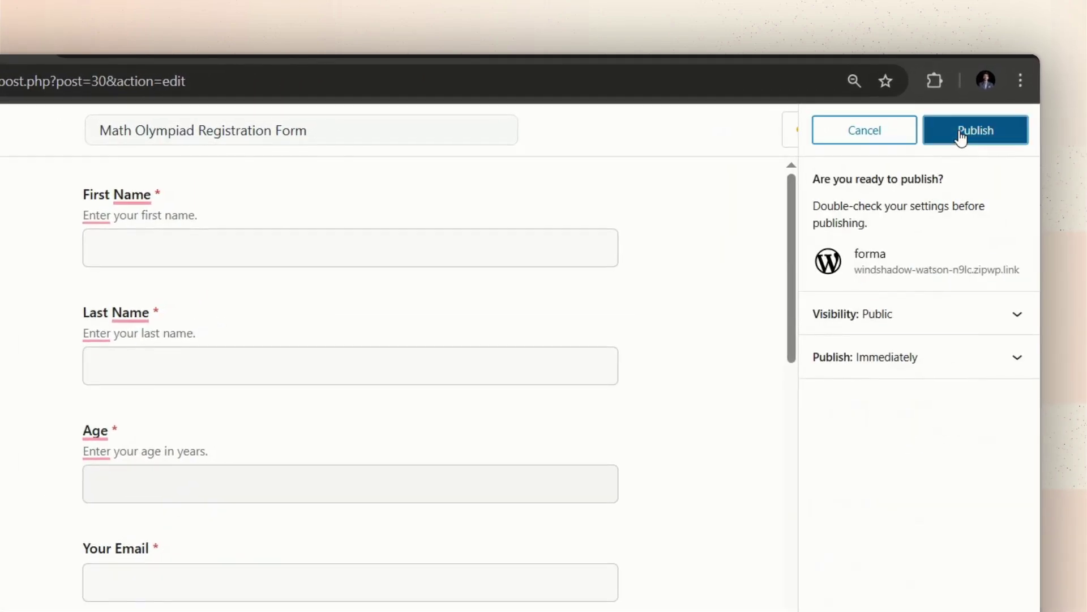
pyautogui.click(961, 135)
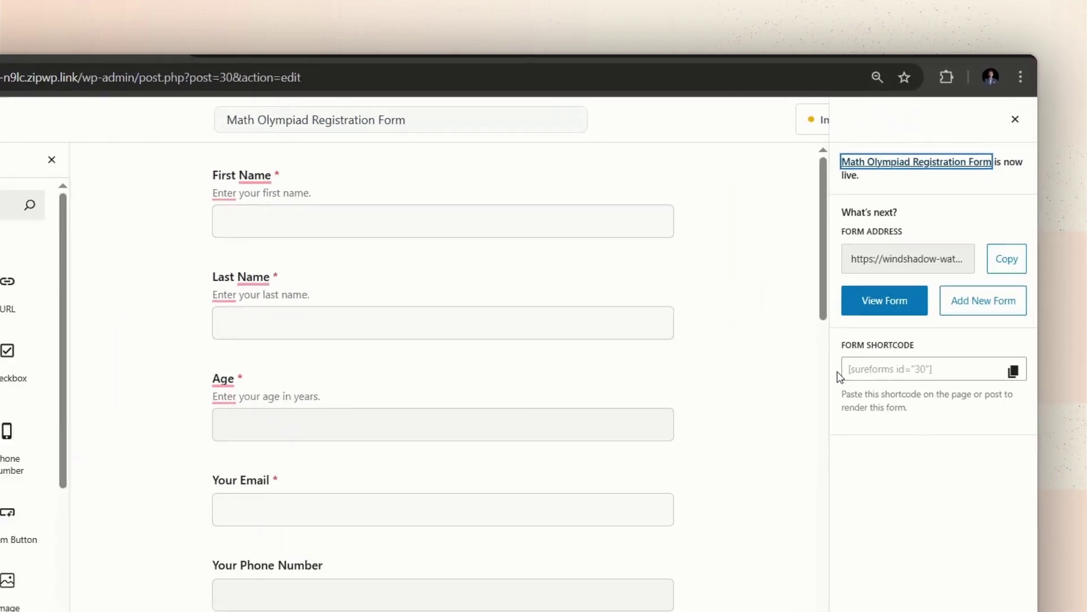
pyautogui.click(884, 300)
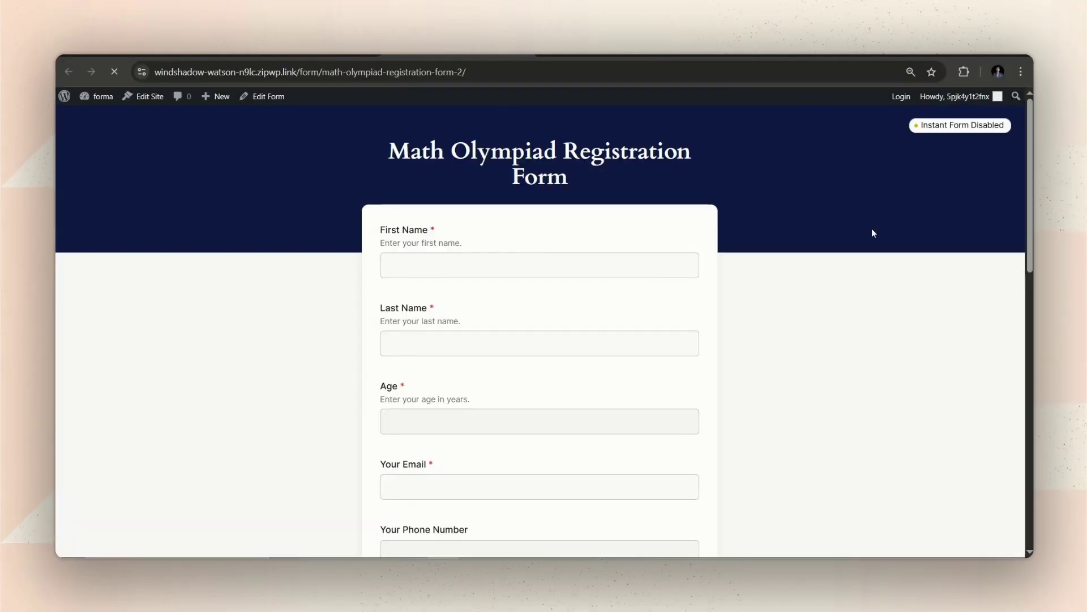
pyautogui.scroll(-10, 612, 276)
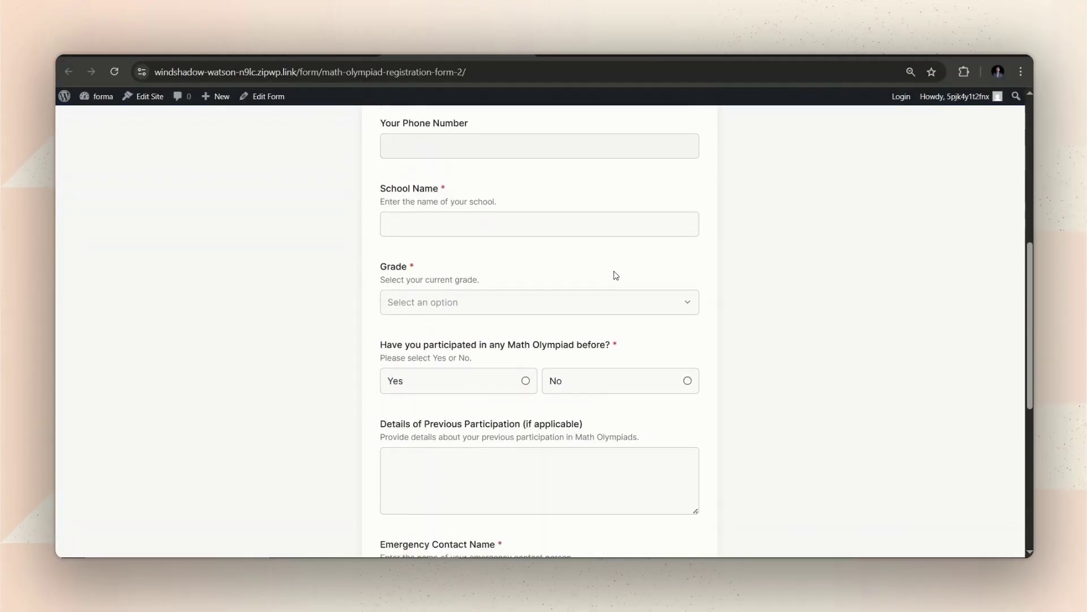
pyautogui.scroll(-4, 616, 276)
pyautogui.scroll(6, 615, 270)
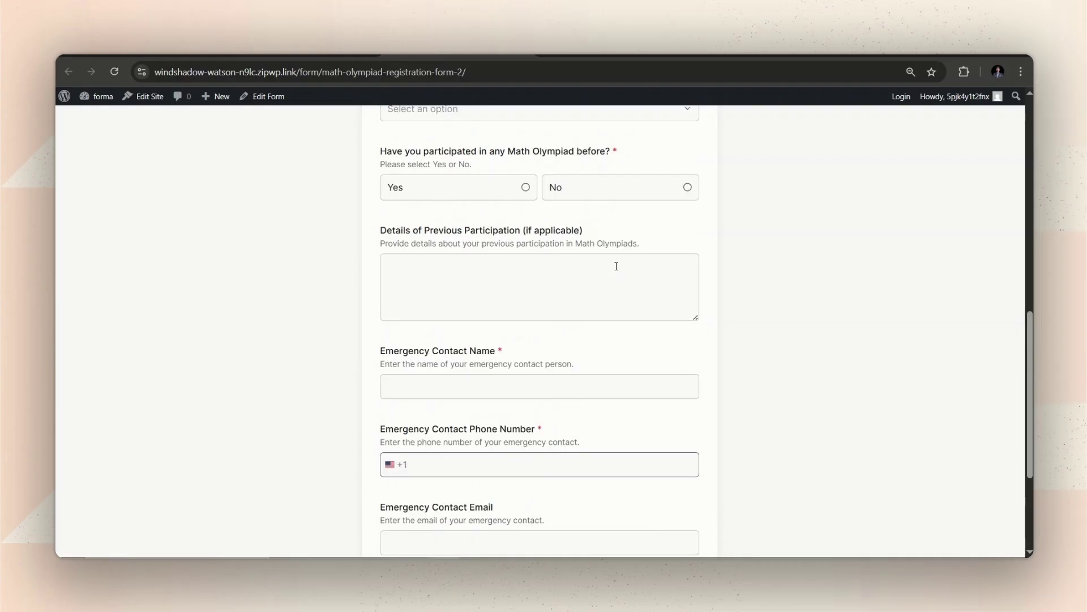
pyautogui.scroll(3, 616, 267)
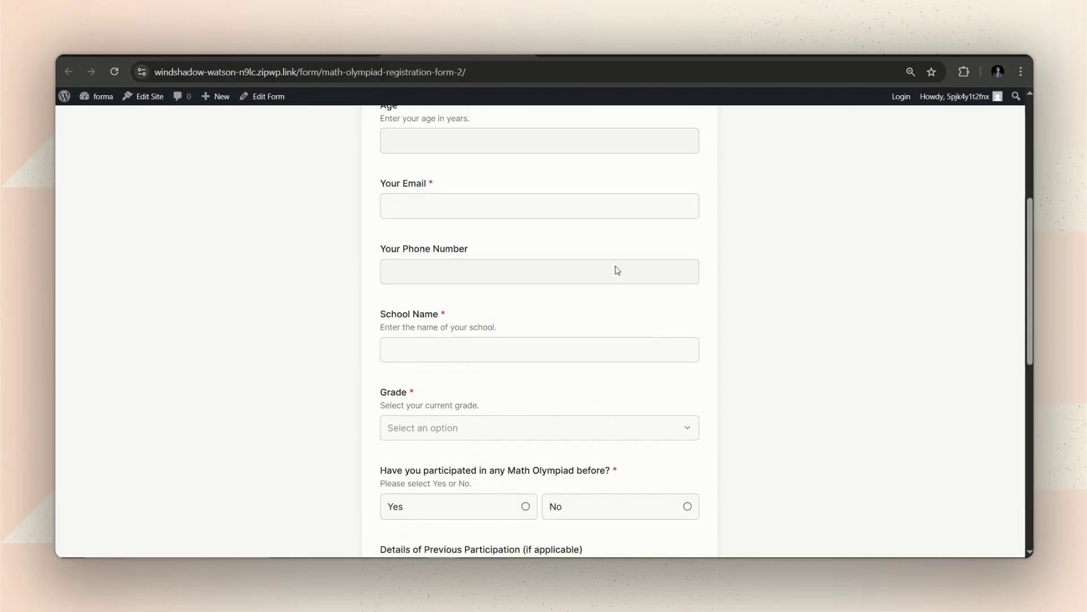
pyautogui.scroll(-2, 616, 268)
pyautogui.scroll(-4, 616, 267)
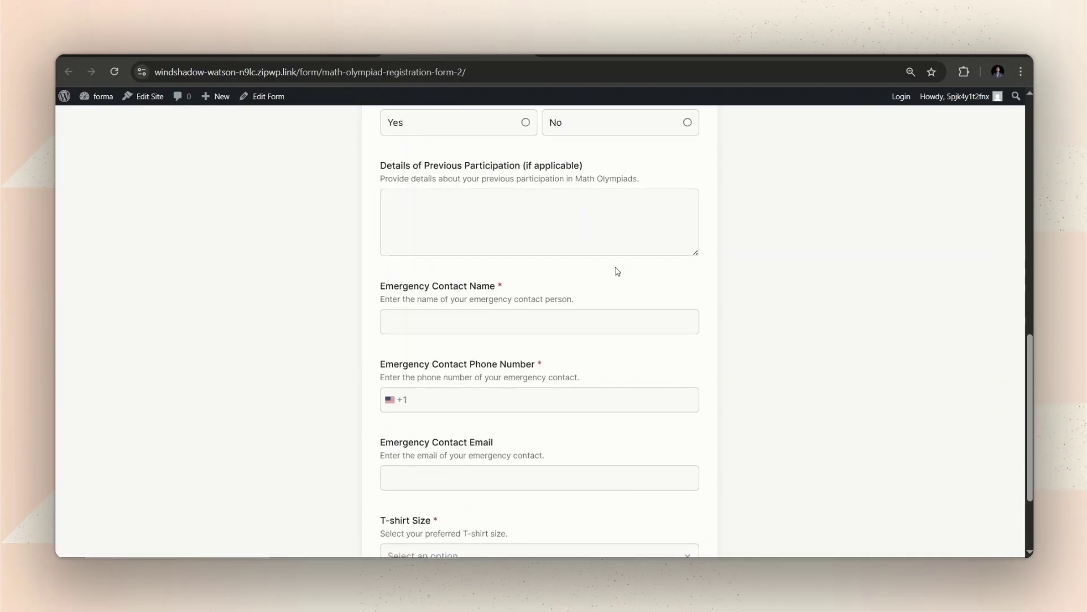
pyautogui.scroll(-3, 616, 267)
pyautogui.scroll(8, 617, 267)
pyautogui.scroll(5, 616, 267)
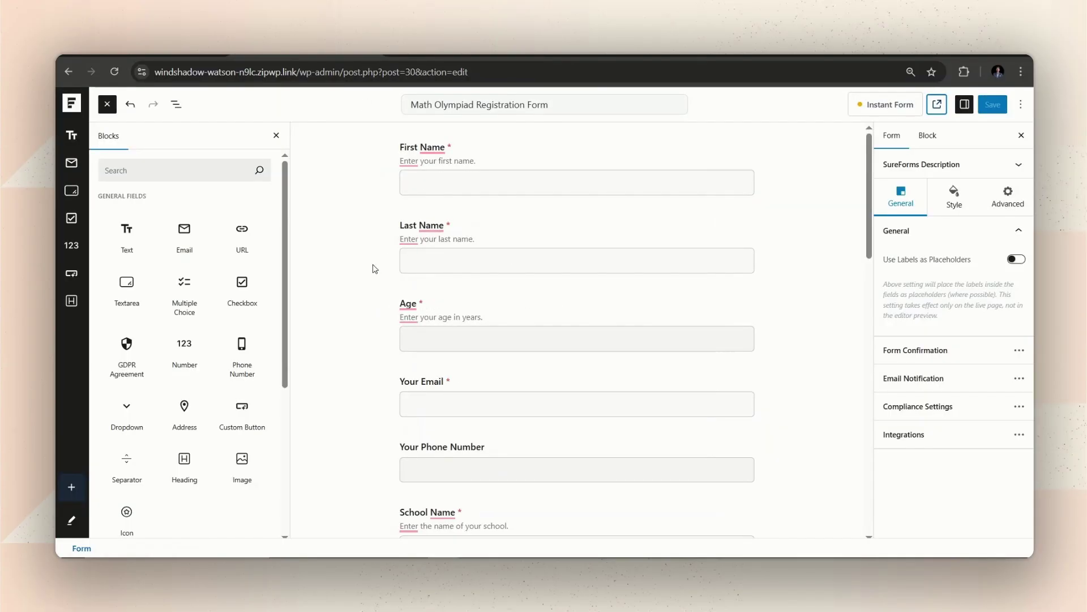
# Step: Scroll the Blocks panel down to Advanced Fields to bring the Page Break block into view
pyautogui.scroll(-3, 488, 266)
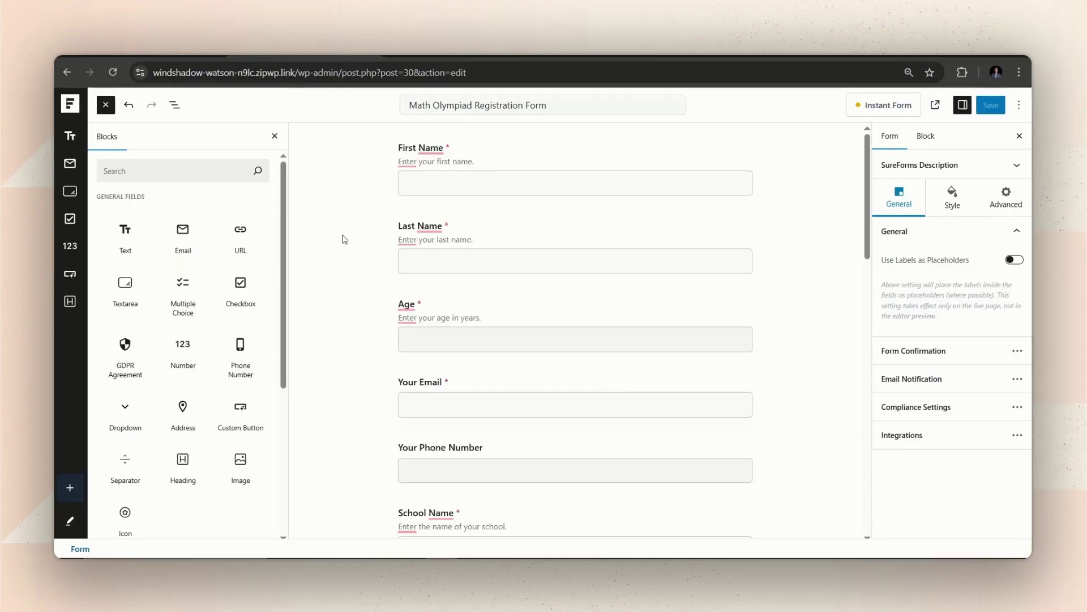
pyautogui.scroll(-5, 183, 289)
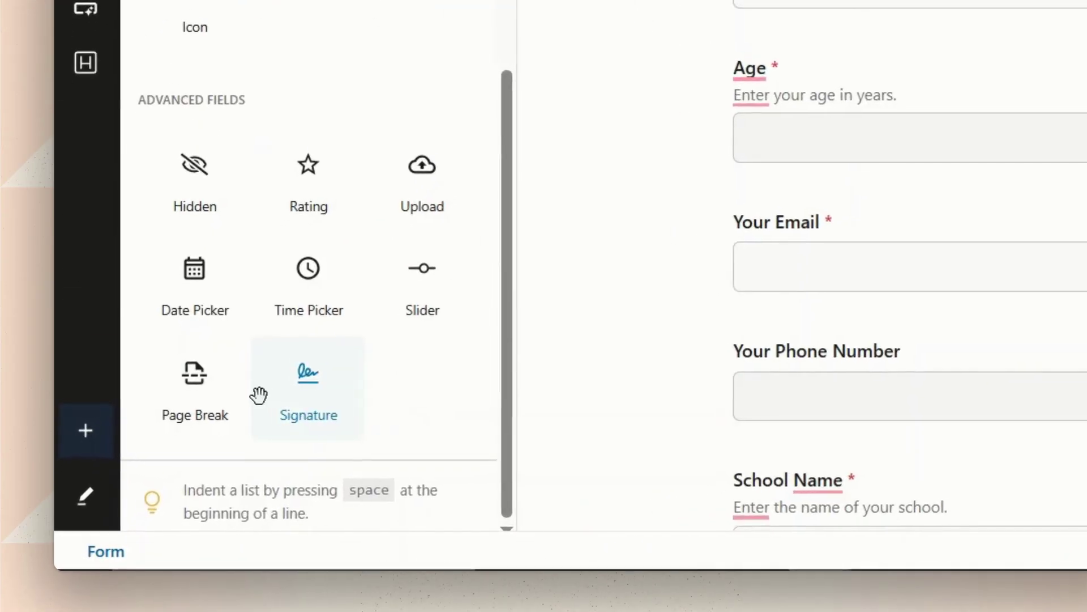
pyautogui.moveTo(224, 415)
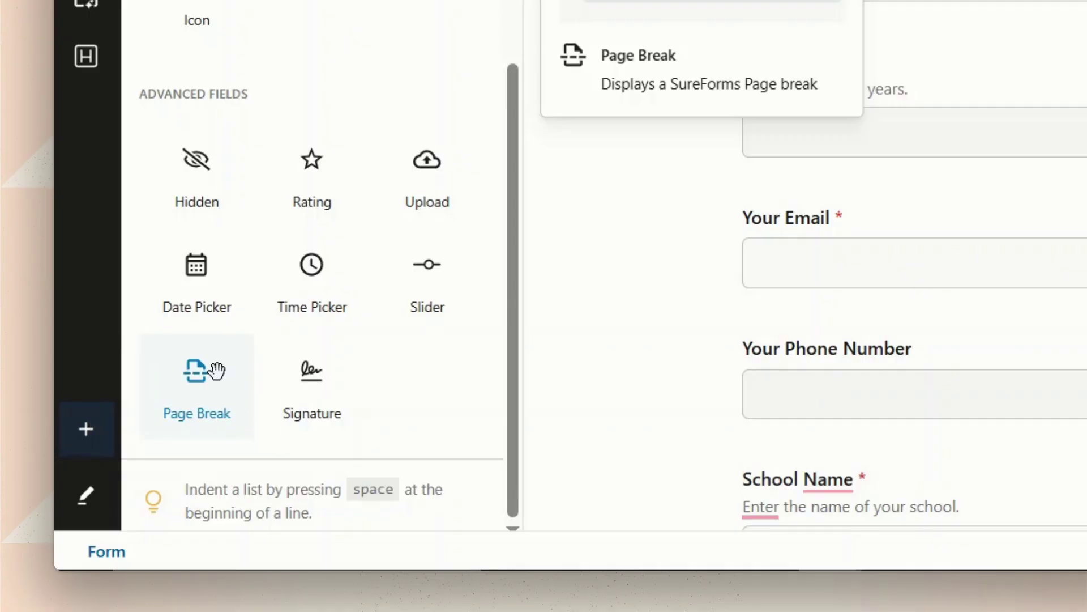
# Step: Insert page breaks after Age, Phone Number, Grade, Previous Participation details and Emergency Contact Email
pyautogui.moveTo(216, 371); pyautogui.dragTo(604, 267)
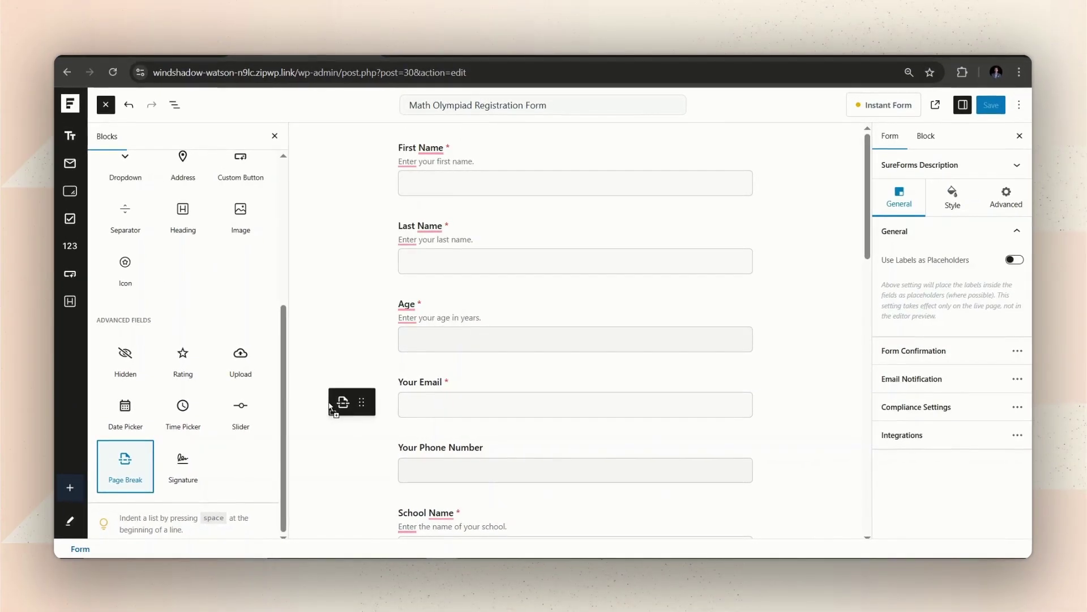
pyautogui.moveTo(330, 407); pyautogui.dragTo(524, 369)
pyautogui.scroll(-3, 327, 411)
pyautogui.moveTo(326, 411); pyautogui.dragTo(513, 350)
pyautogui.moveTo(104, 469); pyautogui.dragTo(547, 355)
pyautogui.scroll(-5, 548, 355)
pyautogui.moveTo(437, 141); pyautogui.dragTo(522, 356)
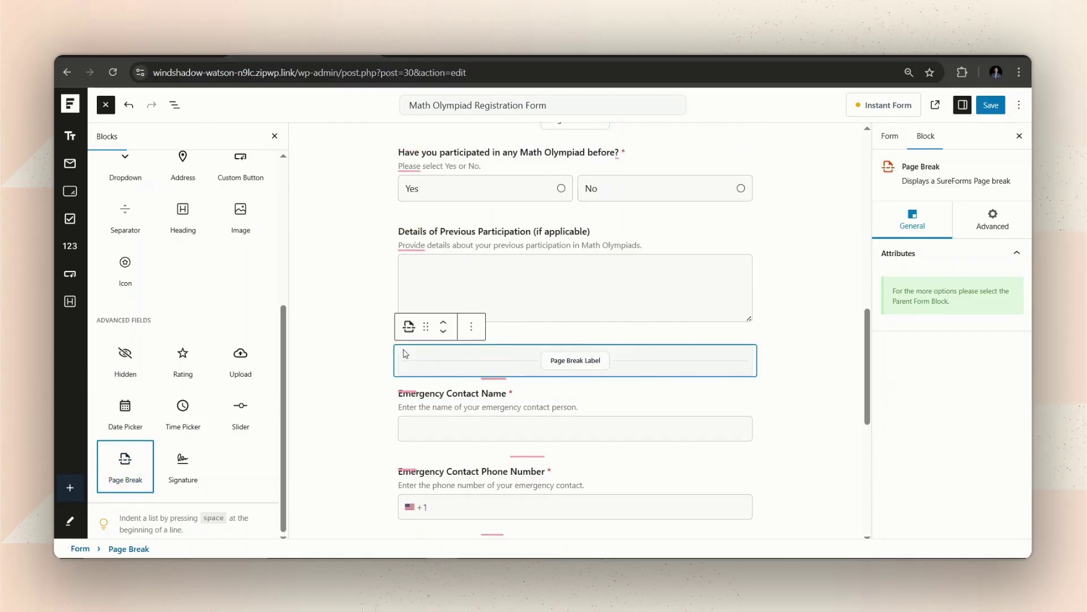
pyautogui.scroll(-3, 522, 356)
pyautogui.moveTo(125, 466); pyautogui.dragTo(536, 364)
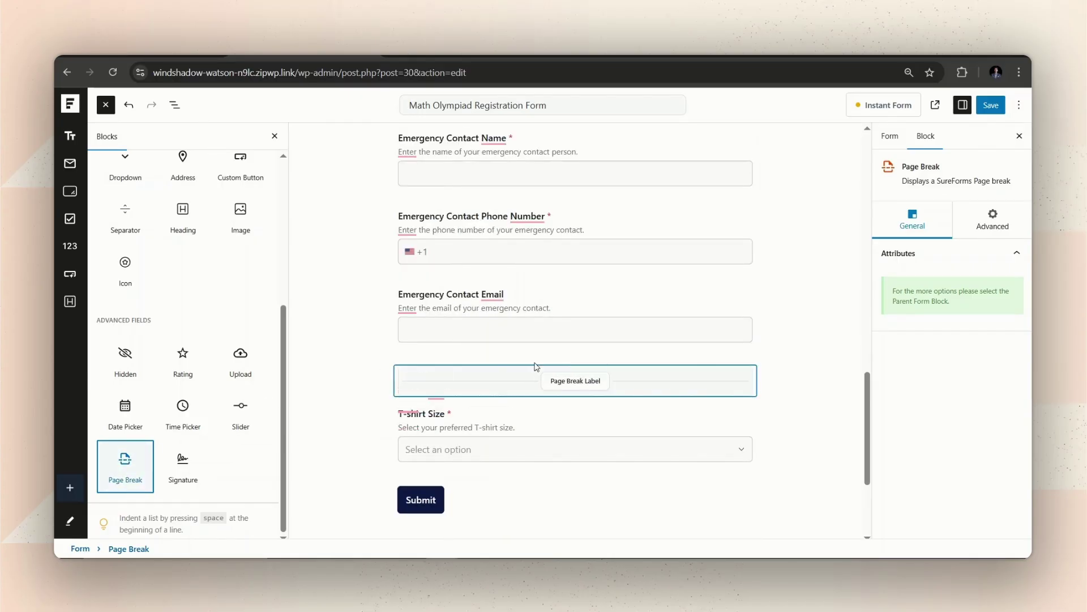
pyautogui.scroll(10, 450, 422)
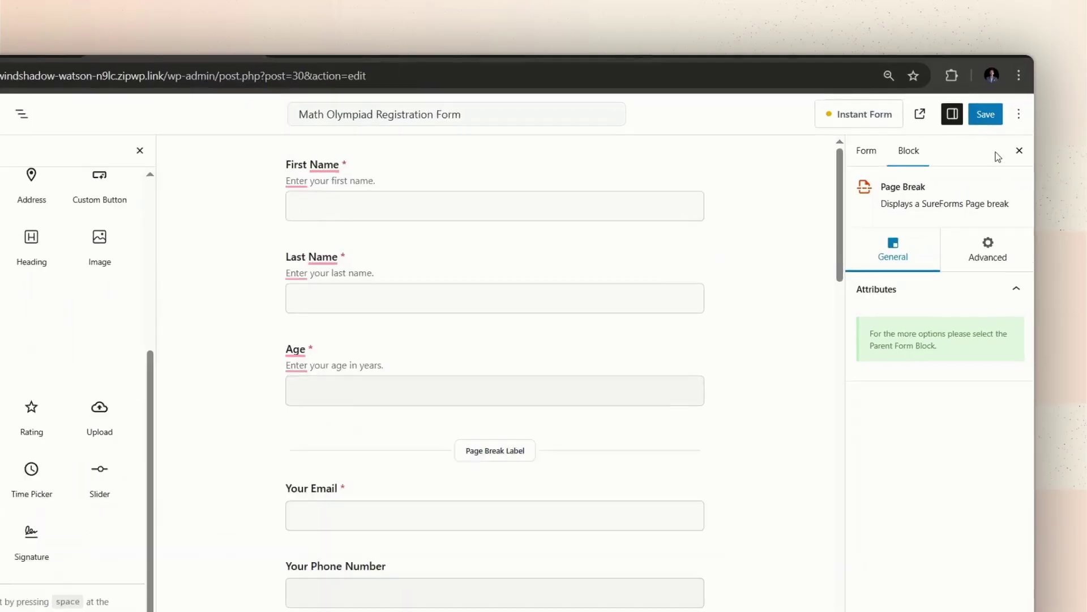
# Step: Save, reload the live form, and complete step one with a first name, last name and age 23
pyautogui.click(991, 105)
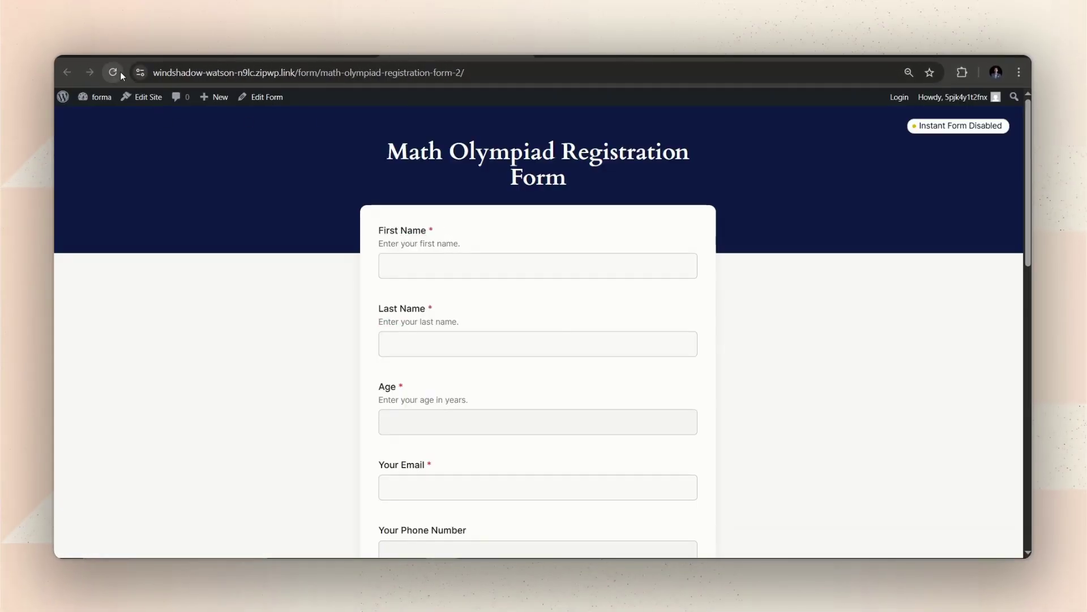
pyautogui.click(113, 72)
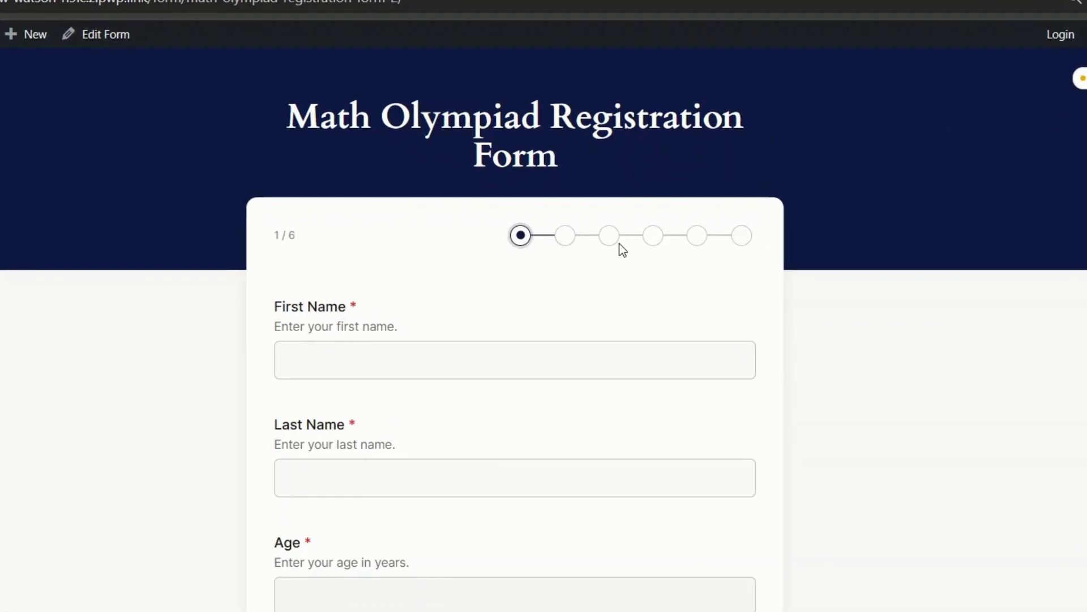
pyautogui.click(492, 355)
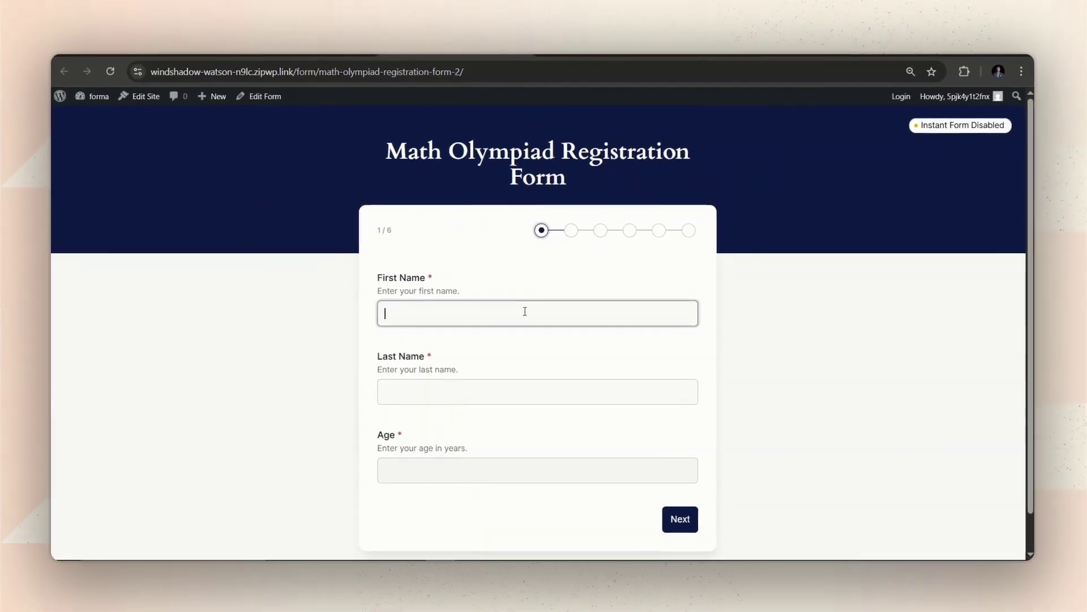
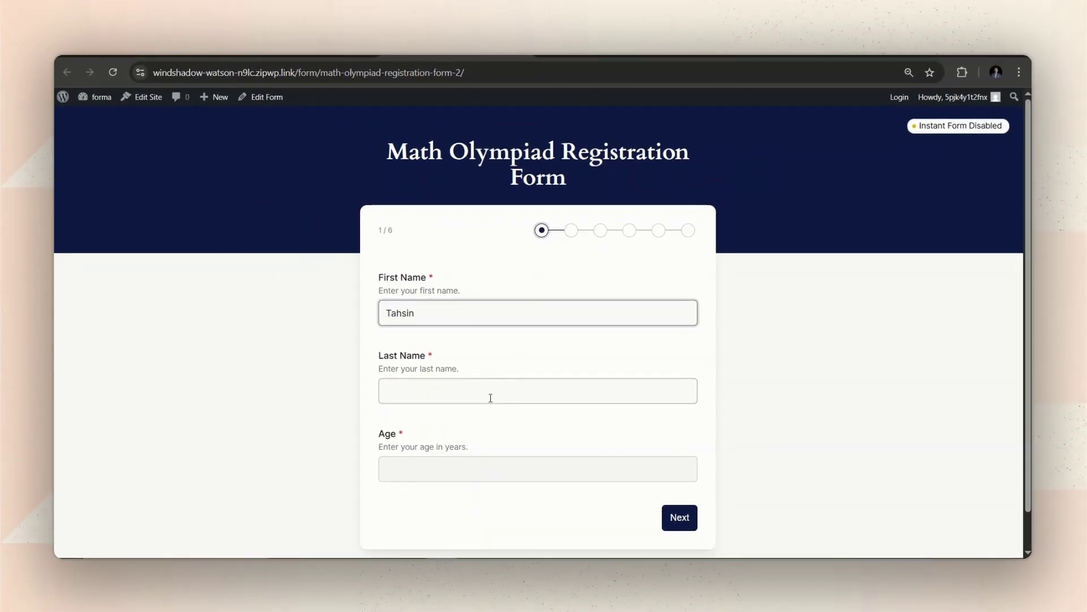
pyautogui.click(484, 392)
pyautogui.click(471, 469)
pyautogui.write('23')
pyautogui.click(680, 517)
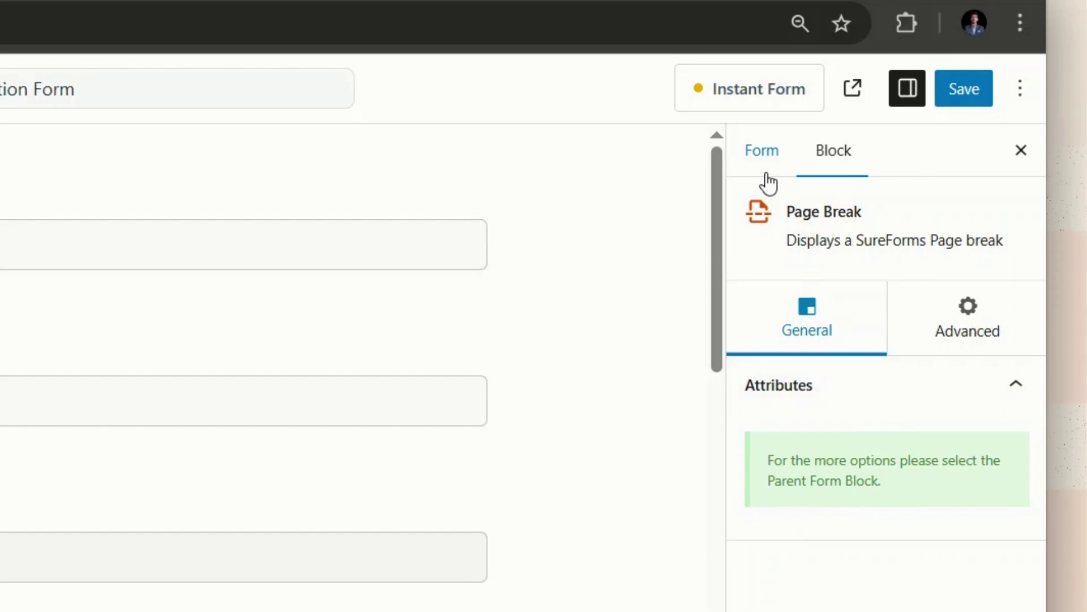
# Step: In the form's Page Break settings, set first page label 'Introduction', Progress Bar indicator and Next text 'Proceed'
pyautogui.click(765, 152)
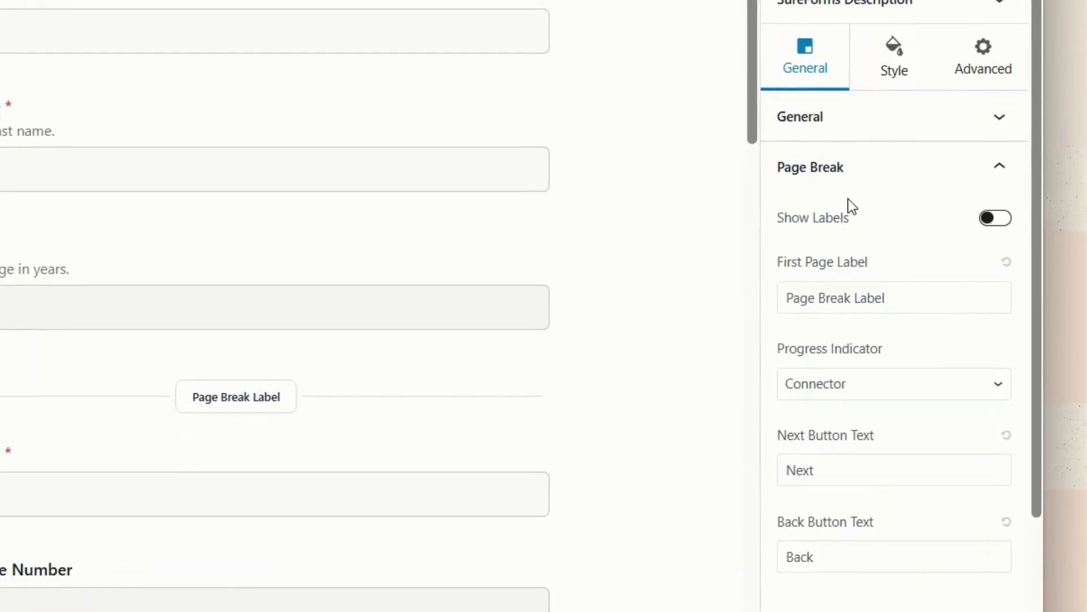
pyautogui.scroll(-3, 857, 177)
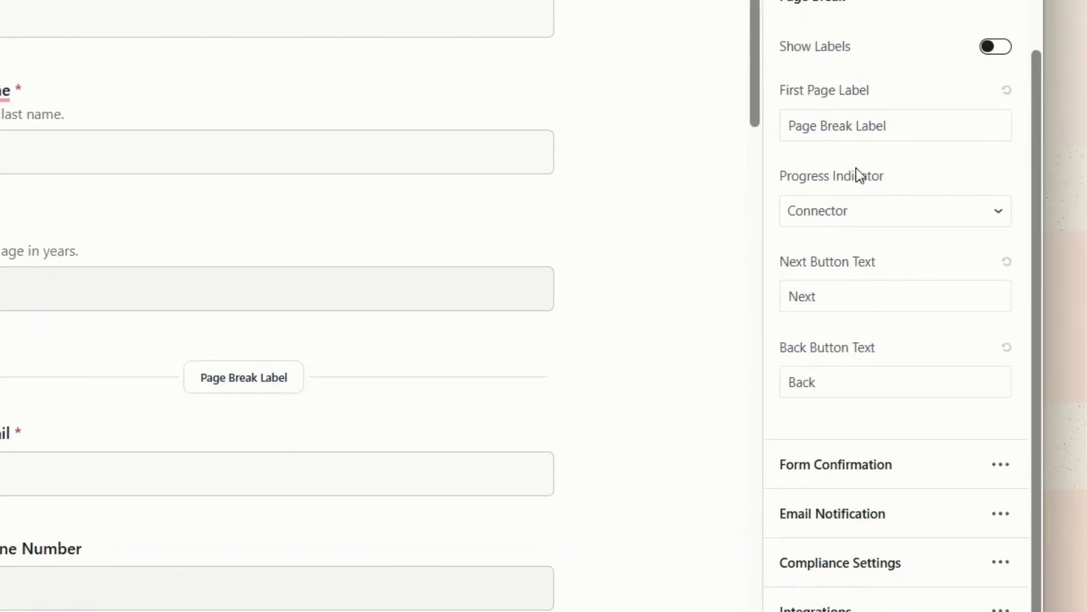
pyautogui.scroll(2, 858, 175)
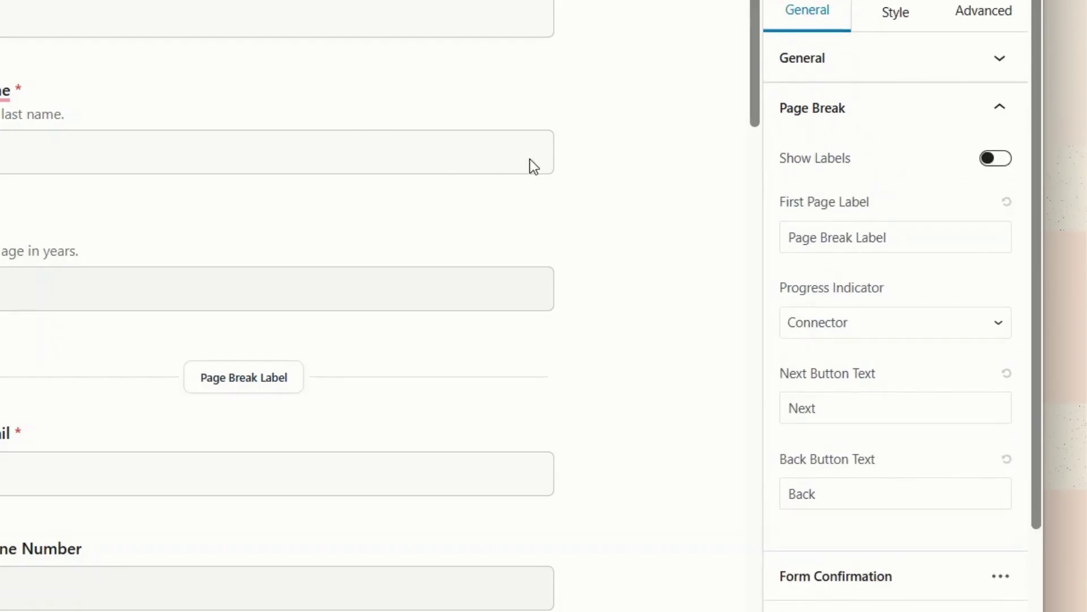
pyautogui.click(925, 239)
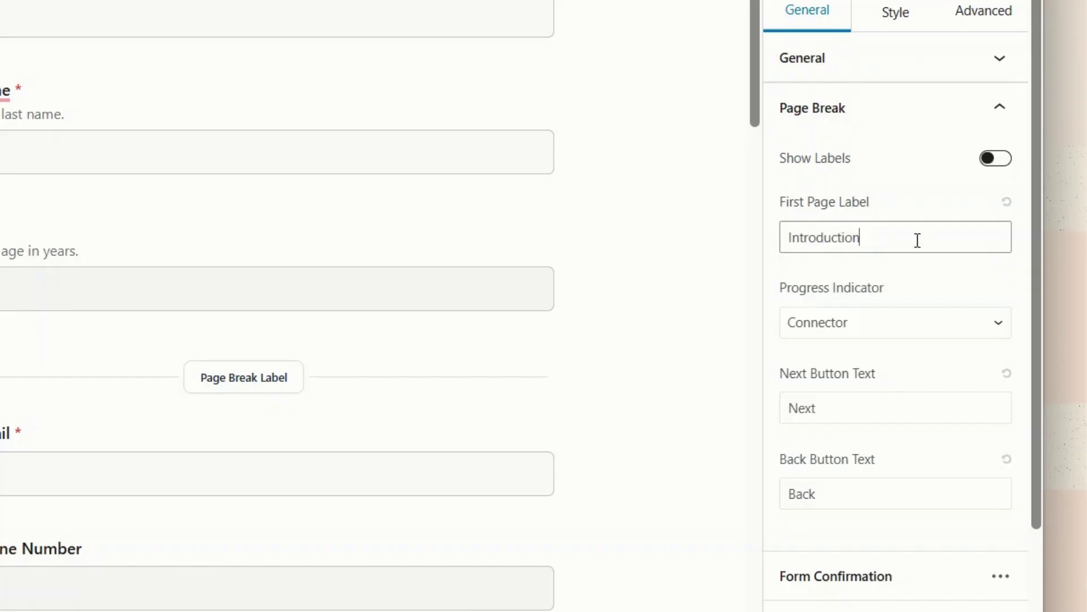
pyautogui.click(641, 290)
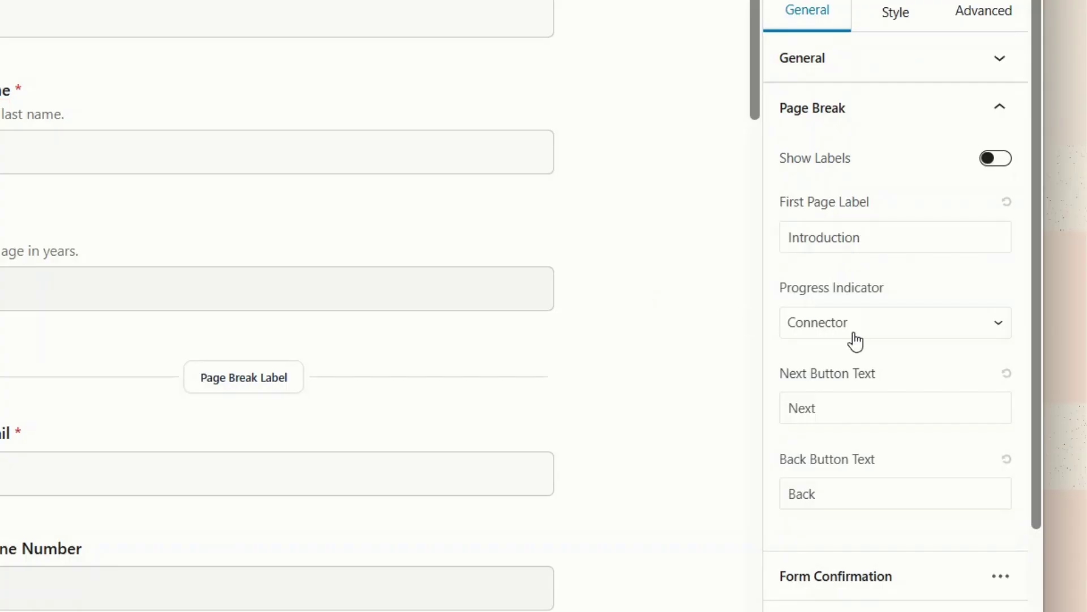
pyautogui.click(855, 339)
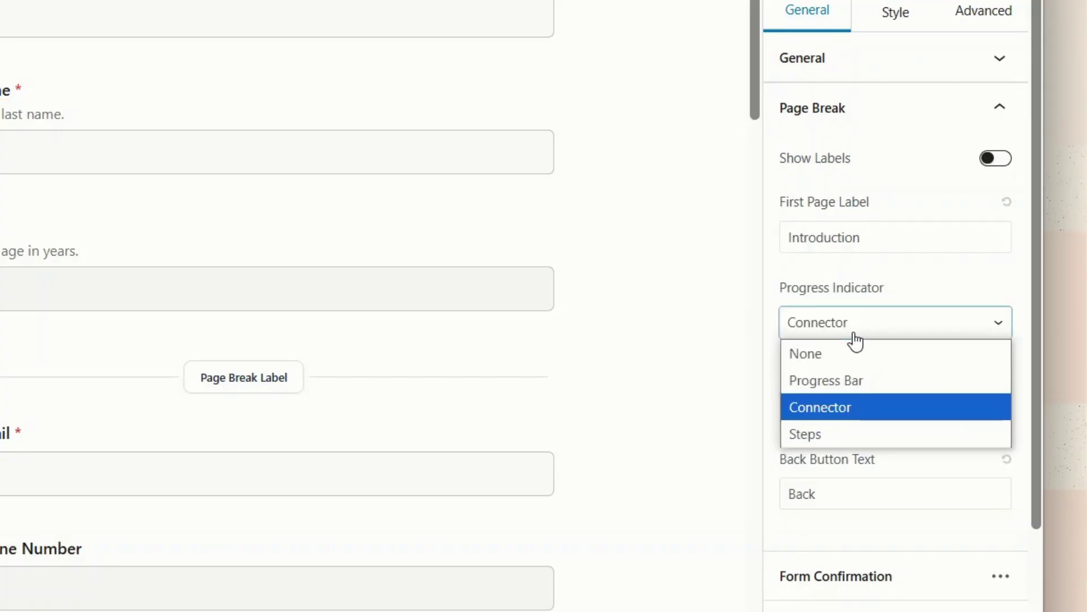
pyautogui.click(843, 381)
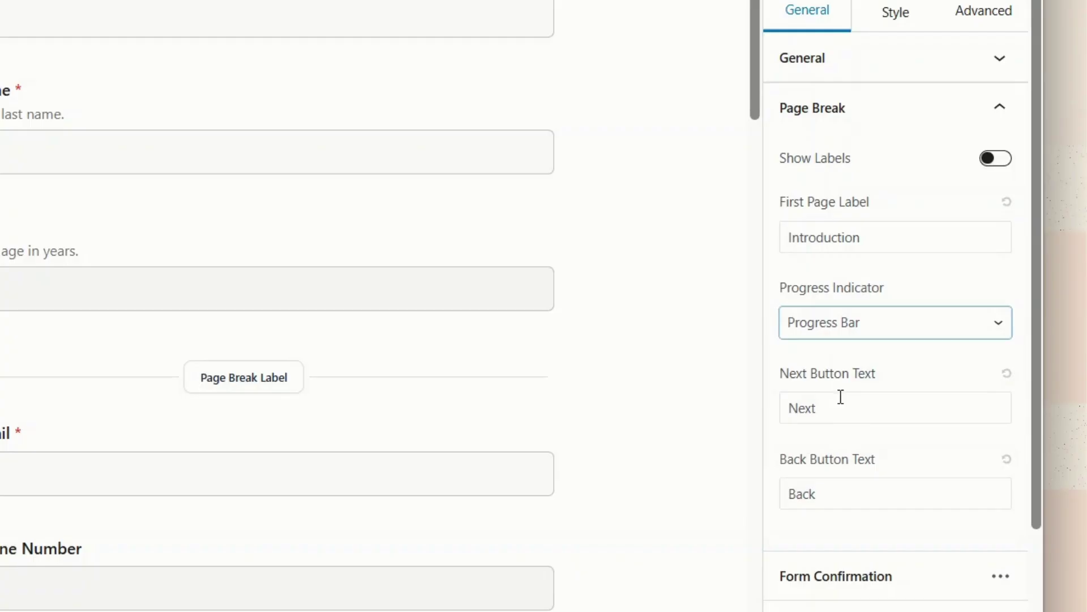
pyautogui.click(829, 405)
pyautogui.press('BackSpace')
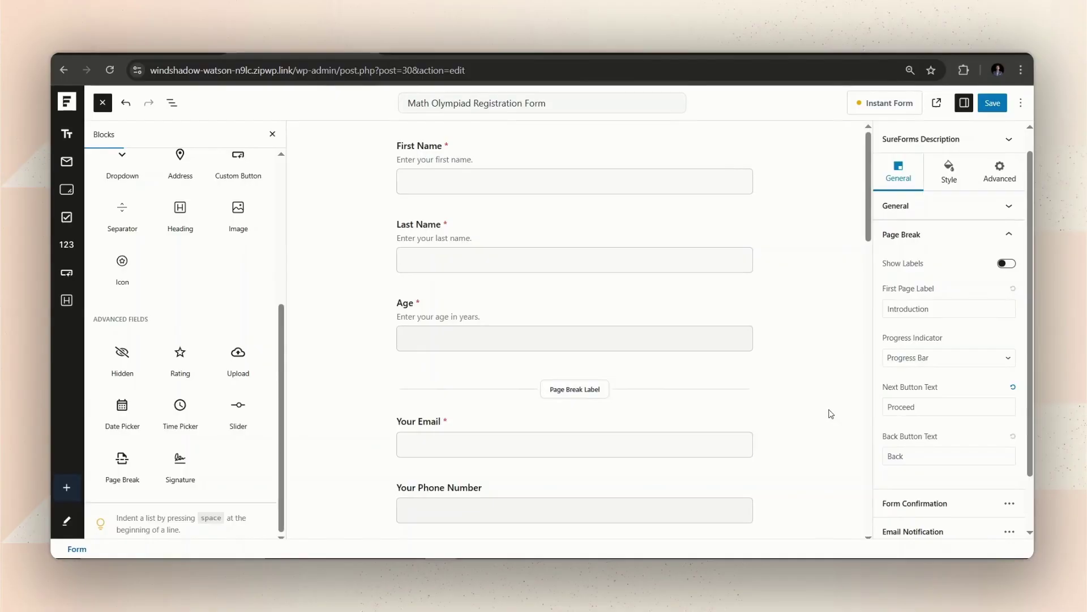
pyautogui.click(304, 400)
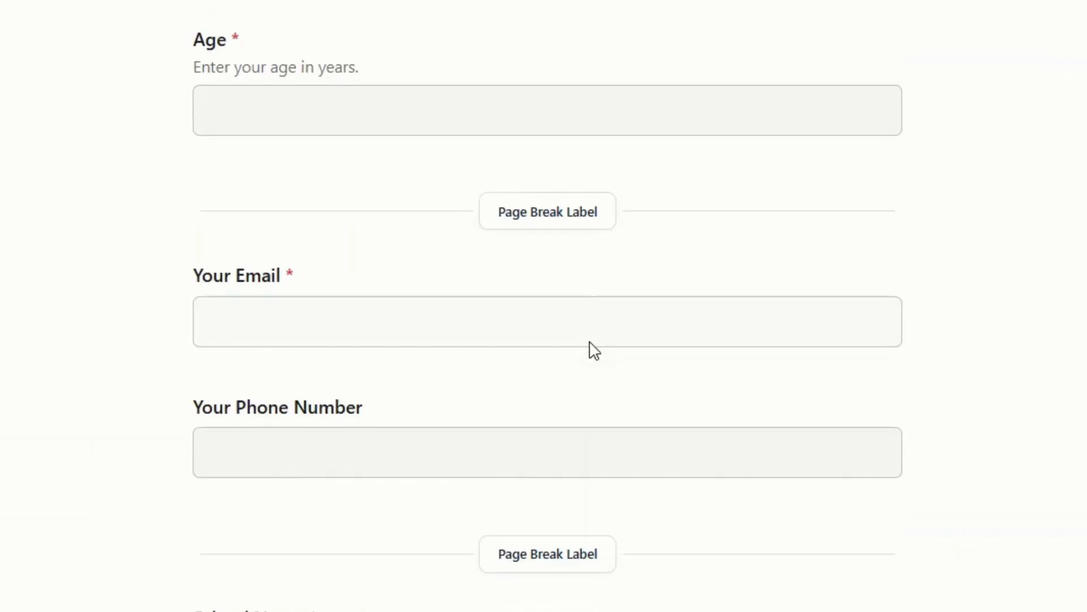
# Step: Rename the first two page-break labels to 'Contact Info' and 'Academic'
pyautogui.tripleClick(578, 219)
pyautogui.write('Contact Info')
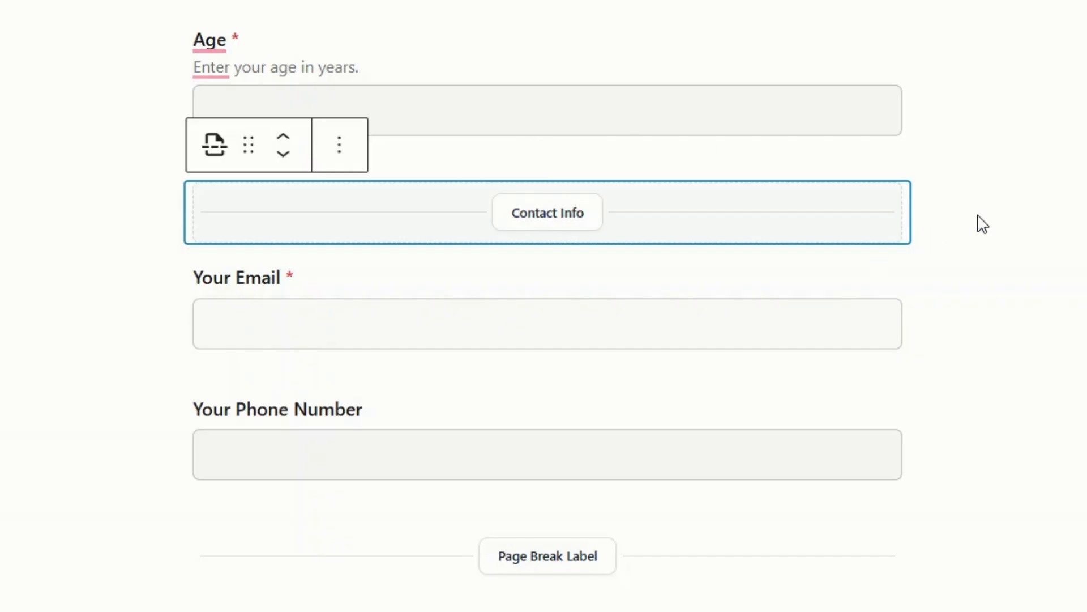
pyautogui.click(983, 224)
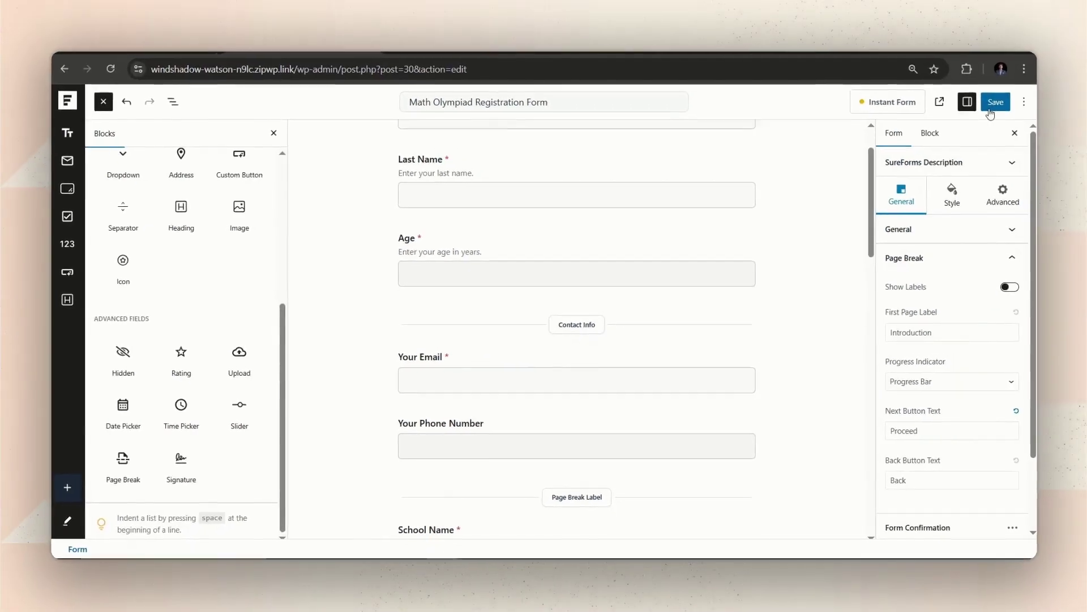
pyautogui.scroll(-1, 478, 162)
pyautogui.scroll(-4, 544, 300)
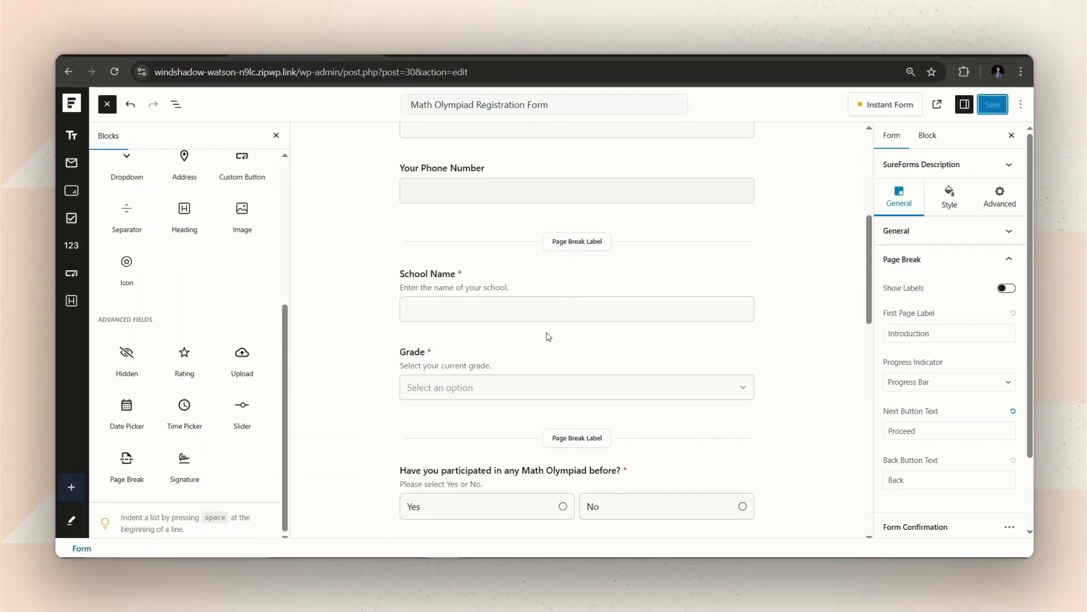
pyautogui.tripleClick(594, 242)
pyautogui.write('Academics')
# Step: Rename the remaining page-break labels to 'Previous Participation', 'Emergency Contact' and 'T-shirt'
pyautogui.scroll(-3, 577, 242)
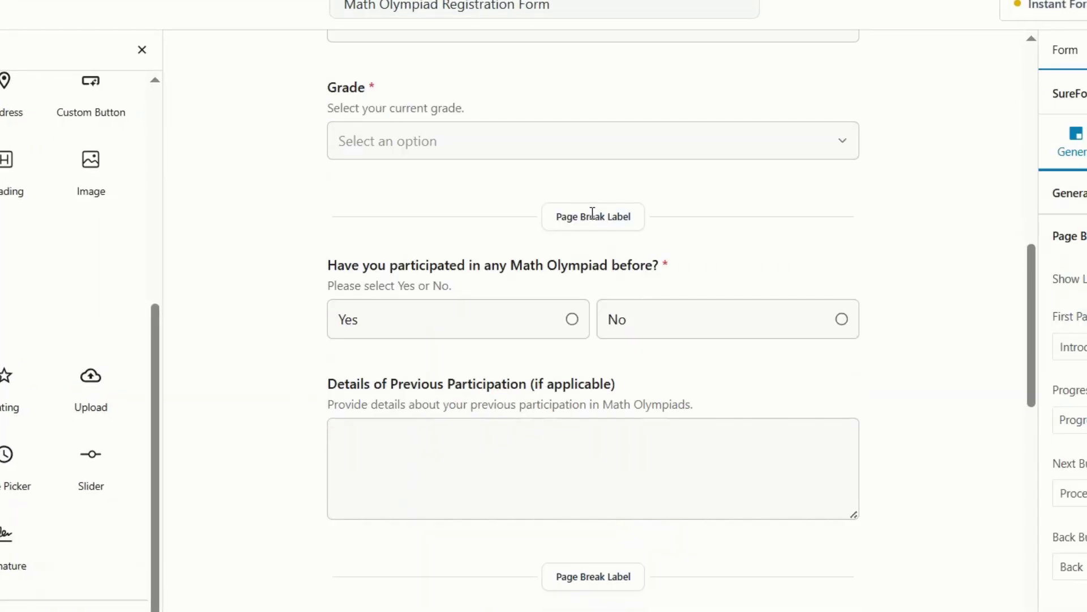
pyautogui.tripleClick(592, 213)
pyautogui.write('Previous Participation')
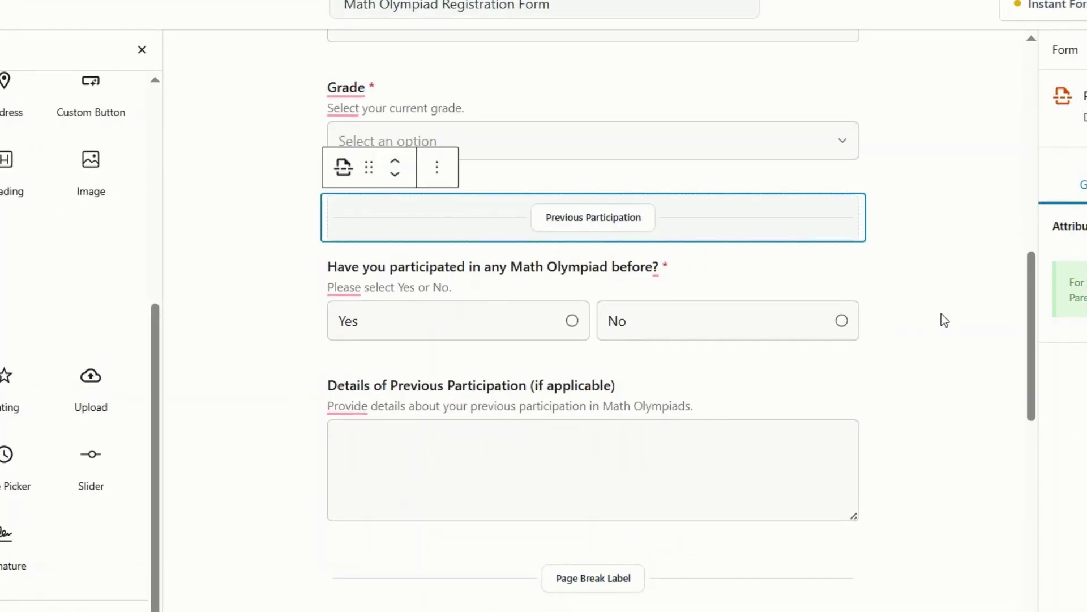
pyautogui.scroll(-5, 945, 321)
pyautogui.tripleClick(619, 289)
pyautogui.write('Emergency Contac')
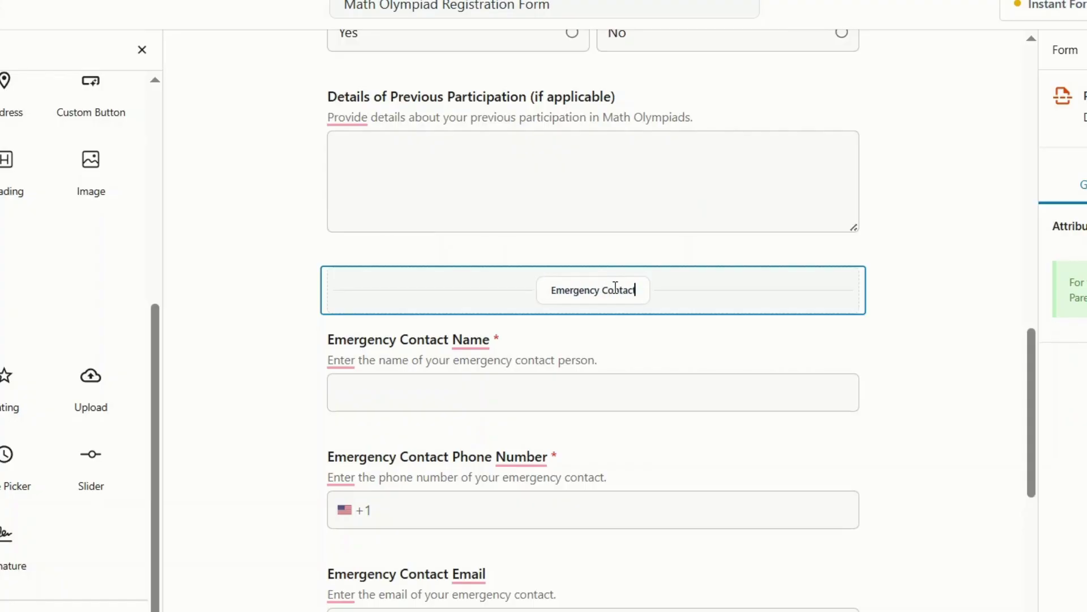
pyautogui.write('t')
pyautogui.click(891, 376)
pyautogui.scroll(-5, 607, 323)
pyautogui.tripleClick(607, 331)
pyautogui.write('T')
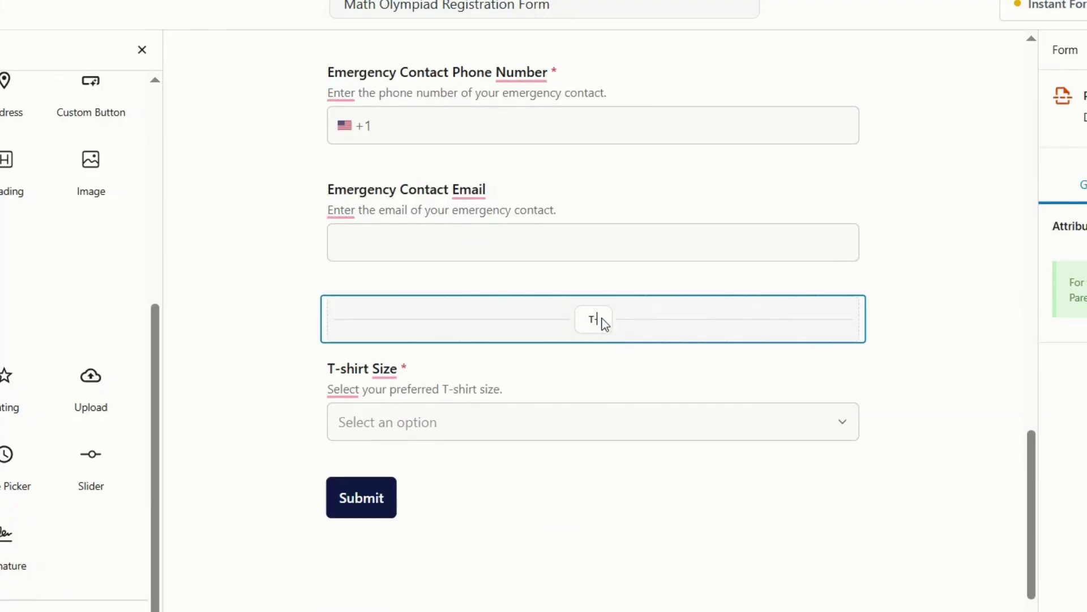
pyautogui.write('-shirt')
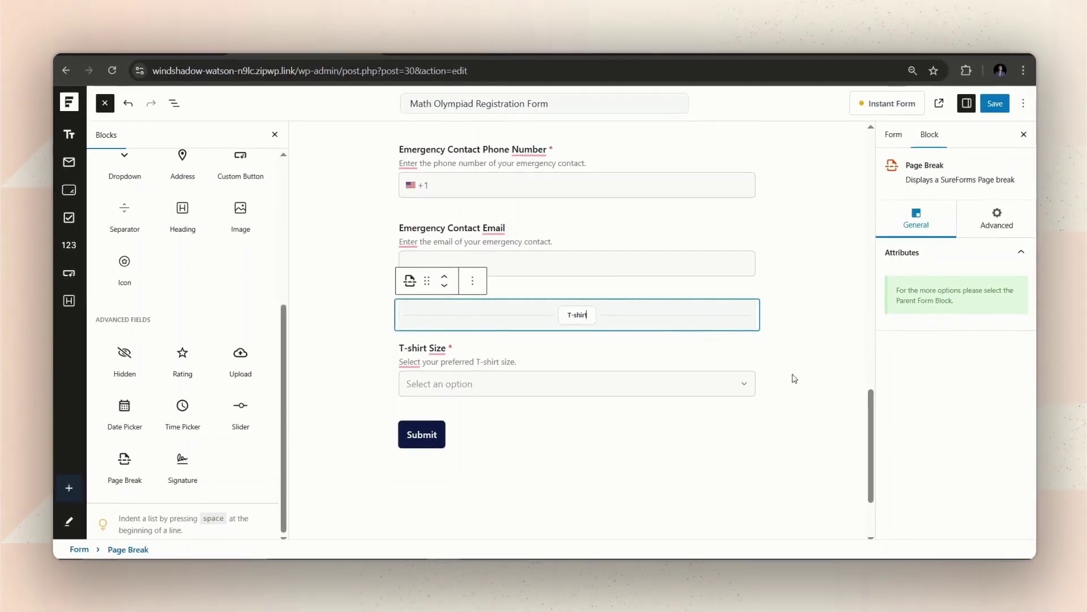
pyautogui.click(934, 390)
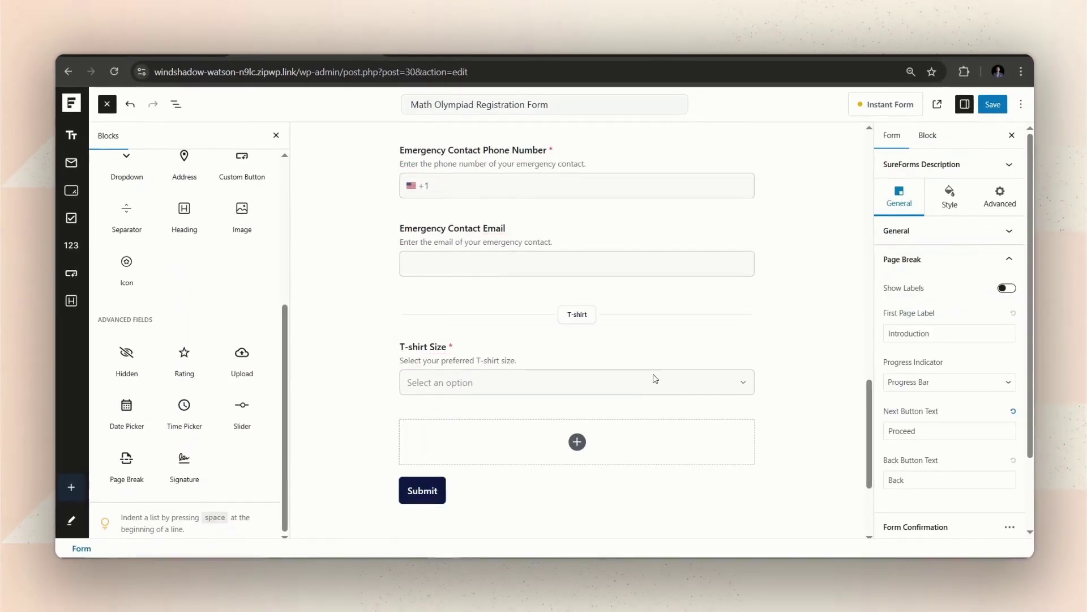
# Step: Turn on Show Labels for the form steps and save the form
pyautogui.scroll(2, 655, 378)
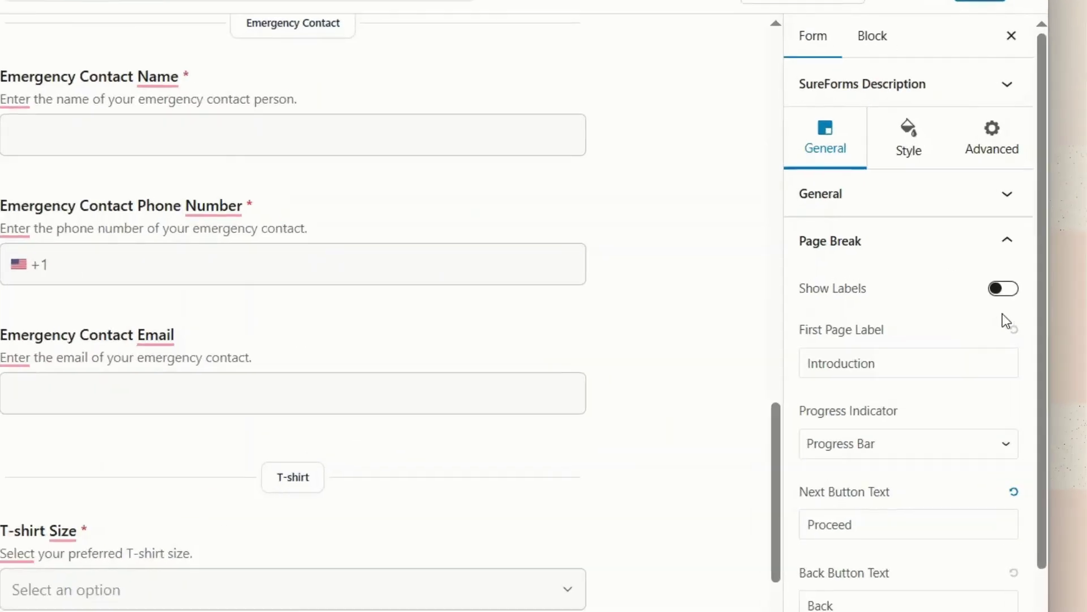
pyautogui.click(1011, 291)
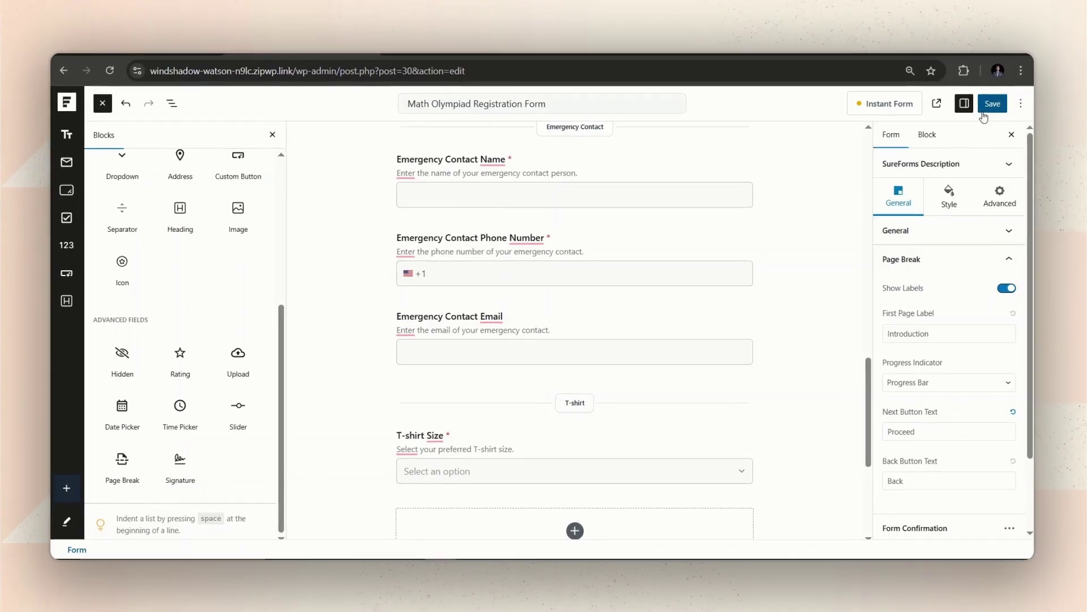
pyautogui.click(986, 105)
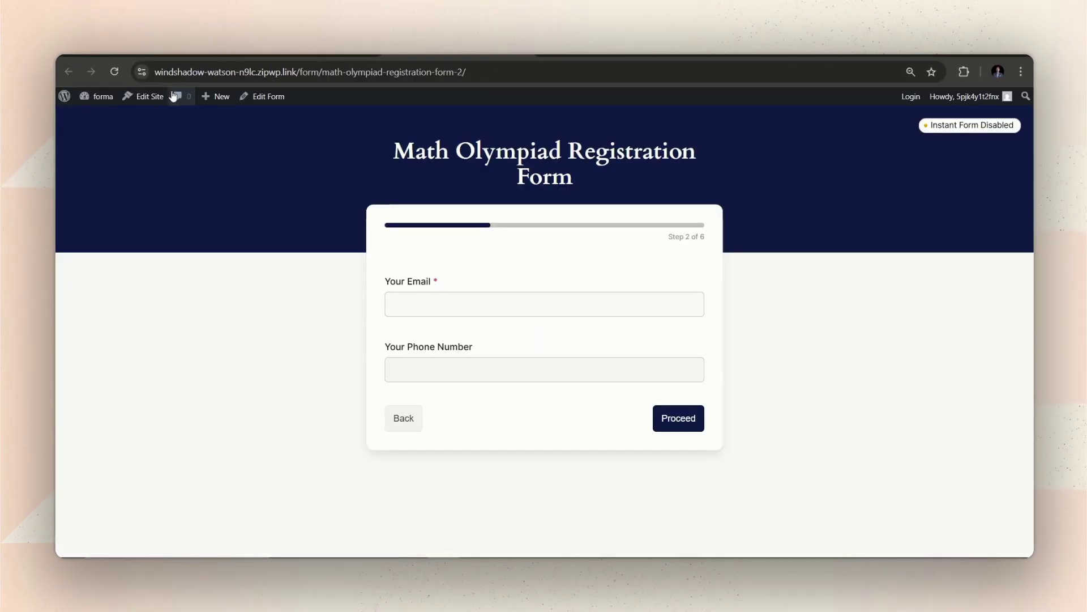
# Step: Reload the live form and fill the Introduction step with a first name, last name and age 15
pyautogui.click(115, 71)
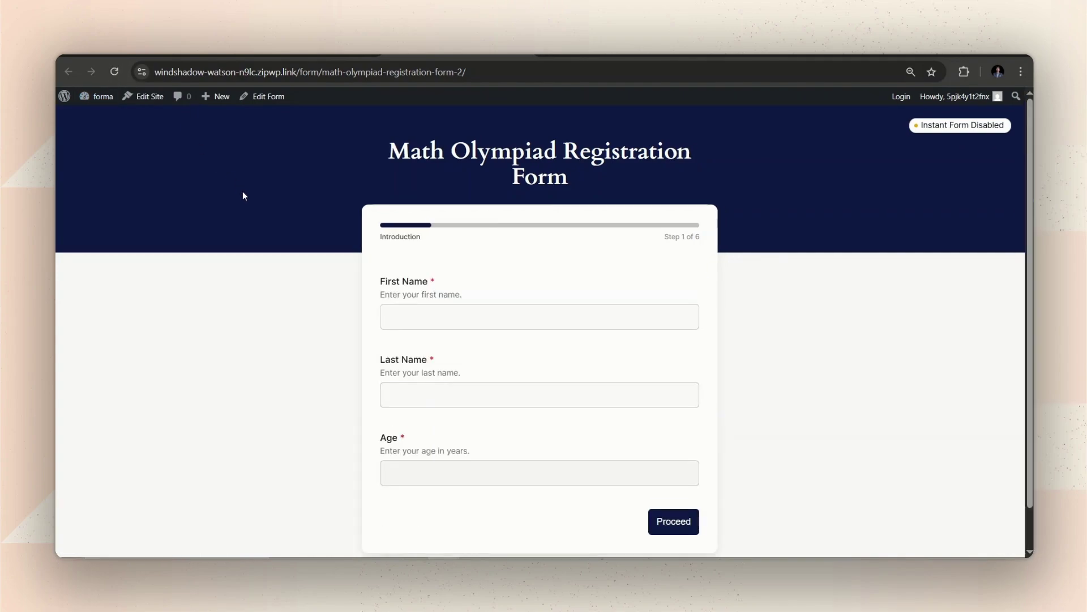
pyautogui.click(410, 320)
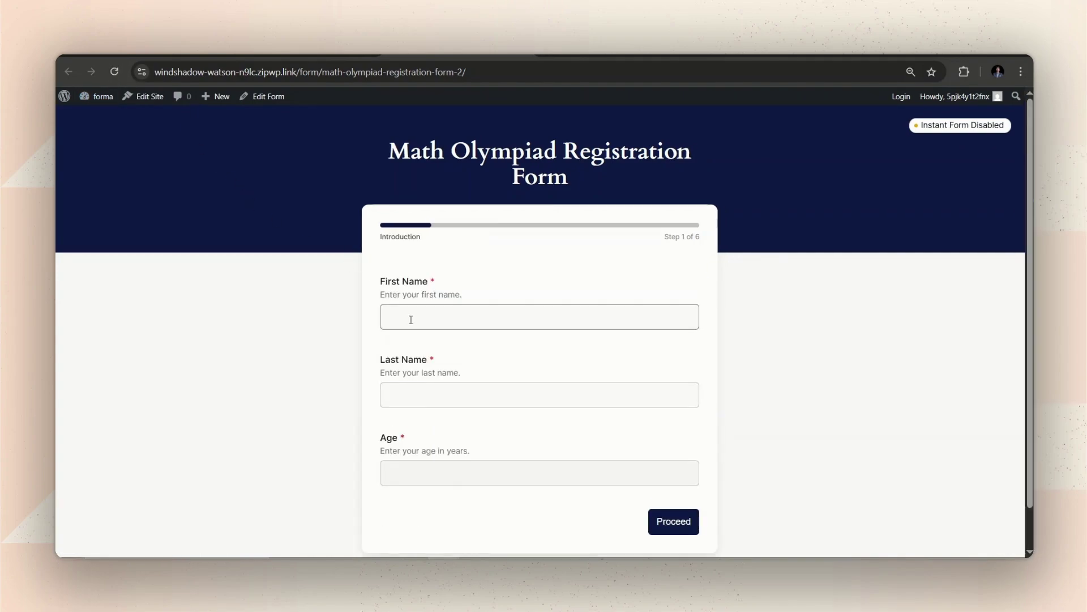
pyautogui.moveTo(434, 238); pyautogui.dragTo(379, 236)
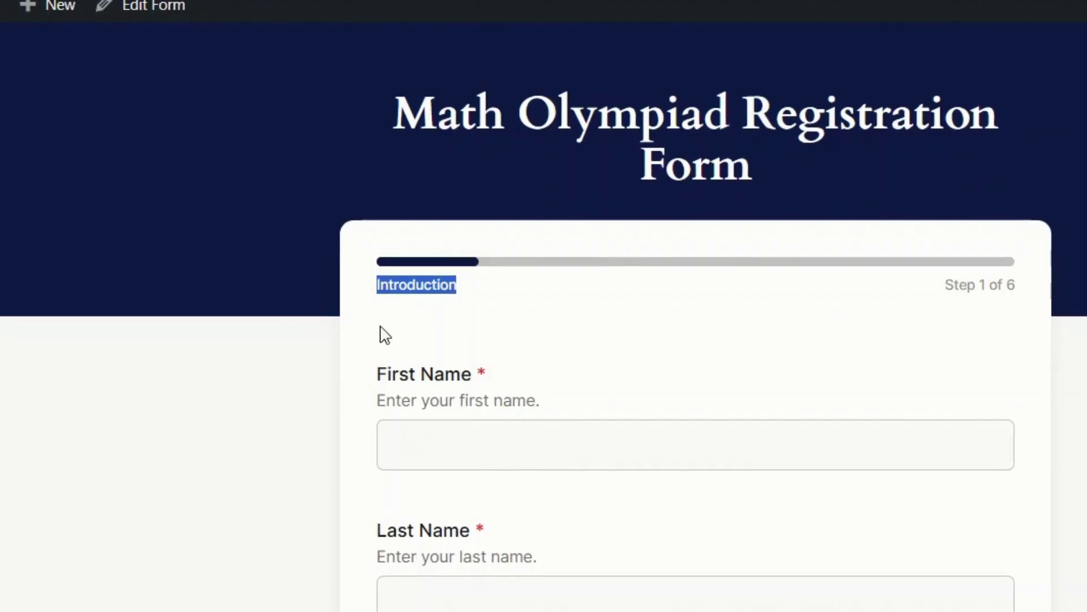
pyautogui.click(448, 441)
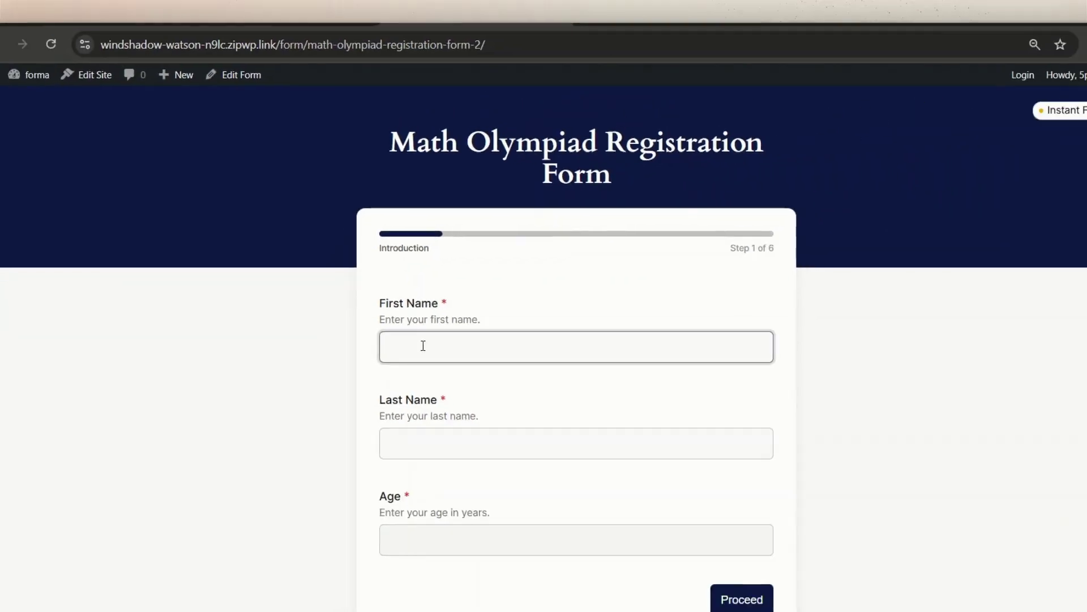
pyautogui.click(442, 401)
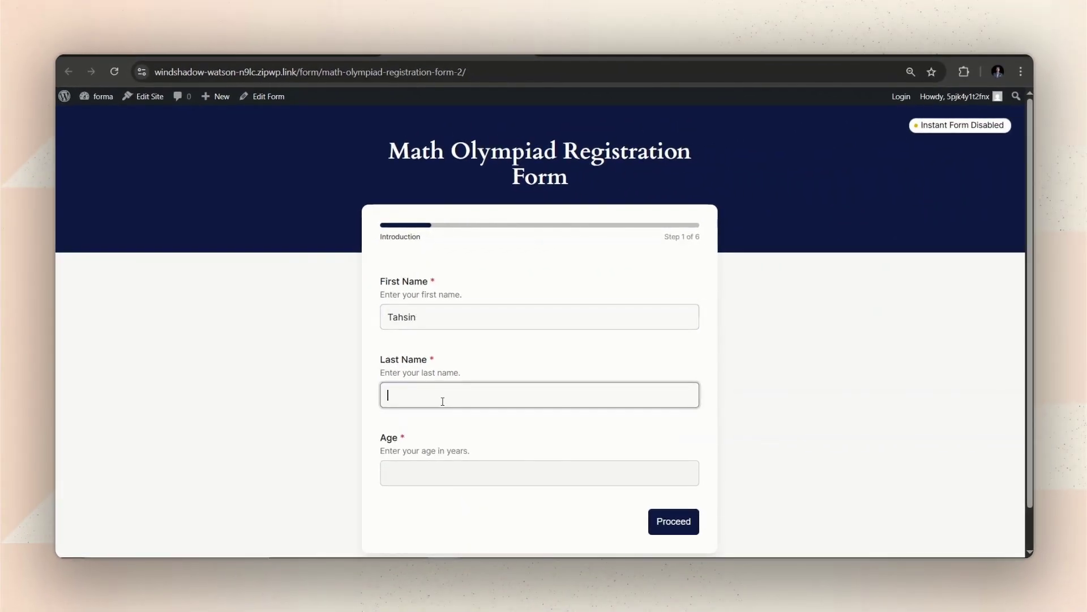
pyautogui.click(437, 473)
pyautogui.write('15')
pyautogui.click(692, 524)
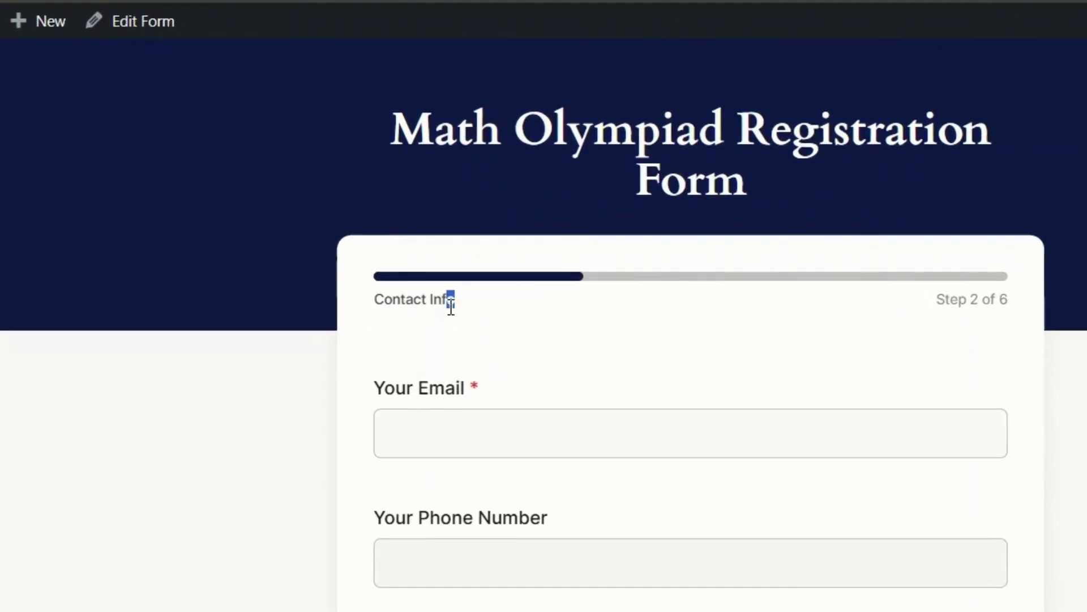
# Step: Enter a test e-mail address on the Contact Info step and proceed to Academics
pyautogui.moveTo(423, 237); pyautogui.dragTo(385, 237)
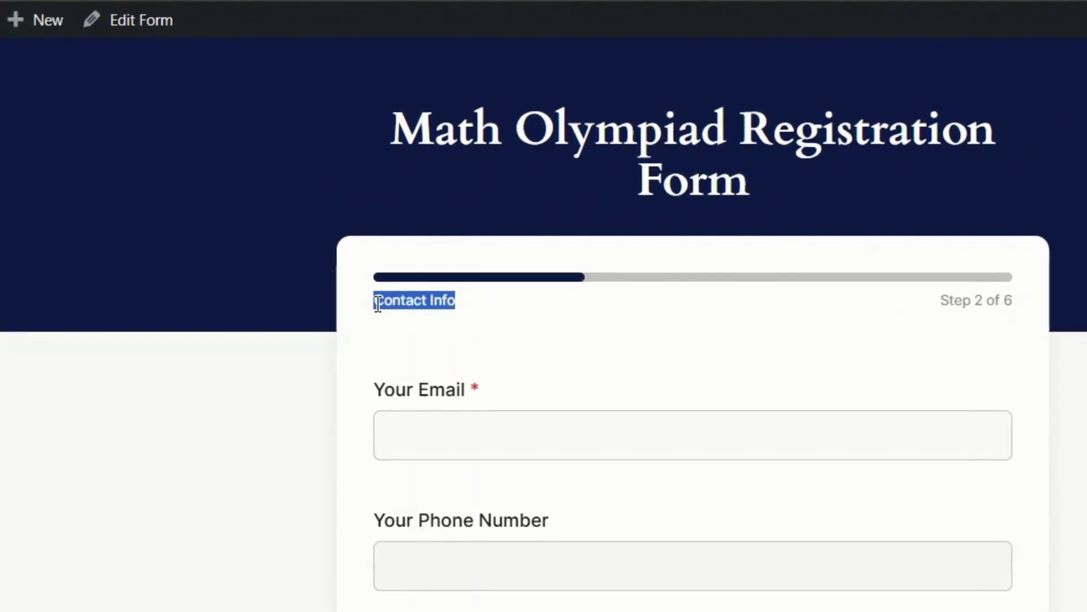
pyautogui.click(402, 357)
pyautogui.click(440, 424)
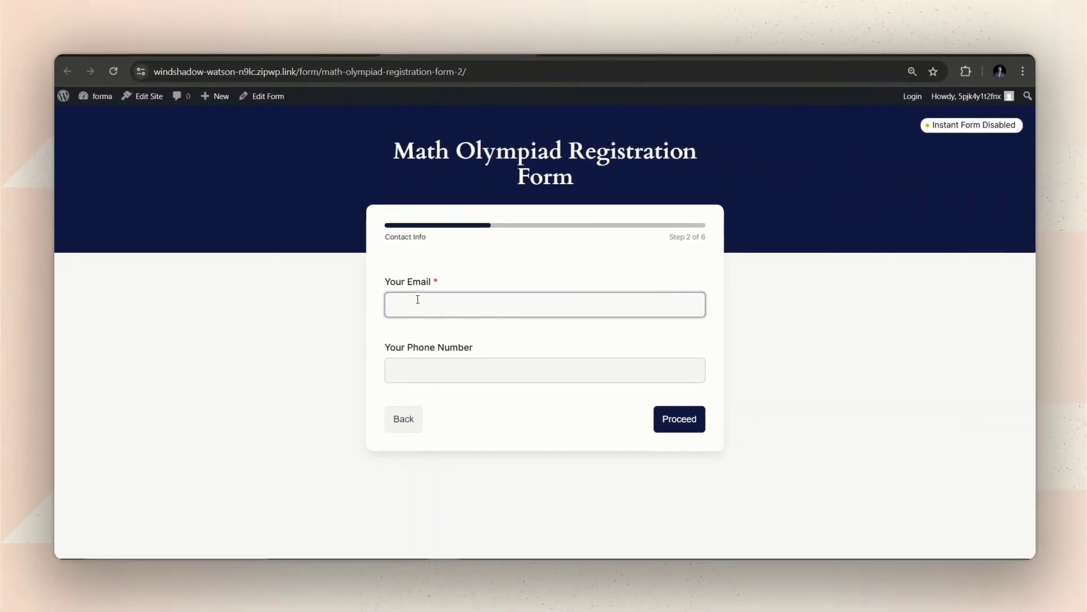
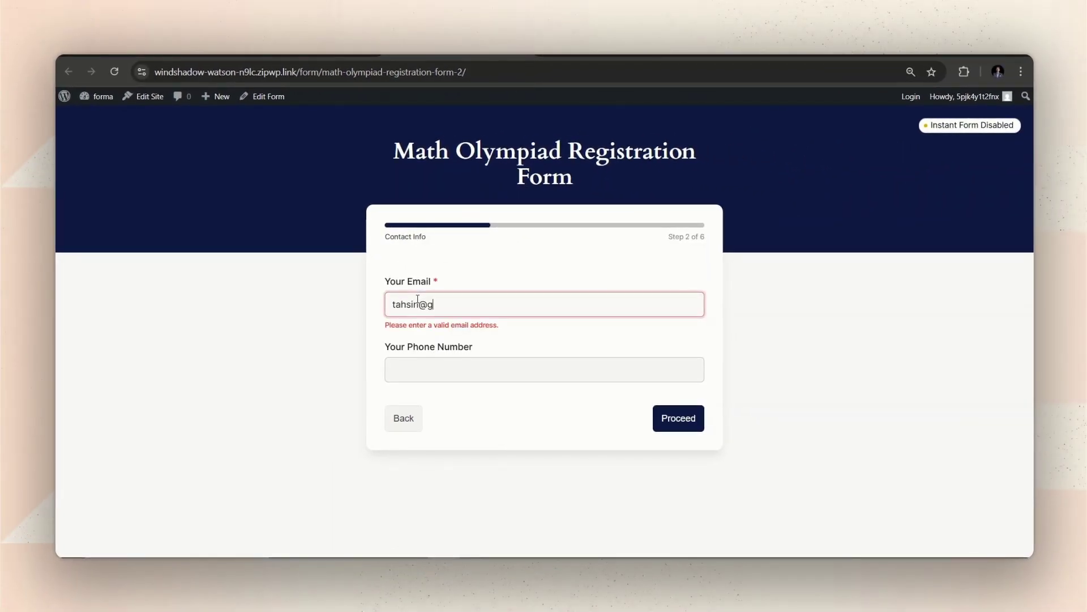
pyautogui.click(678, 418)
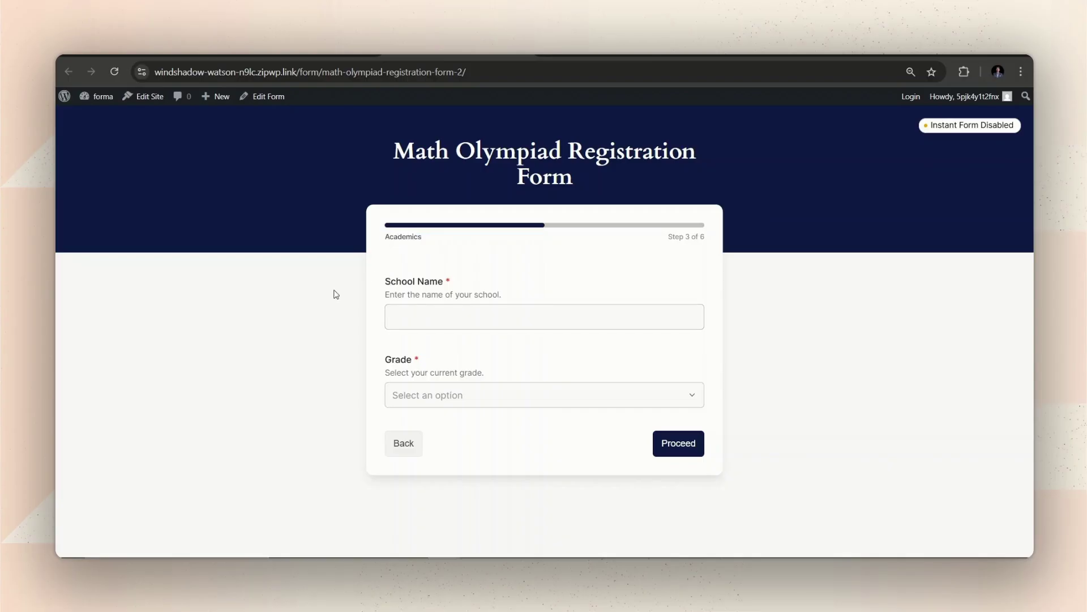
# Step: Choose 8th Grade on the Academics step and proceed to Previous Participation
pyautogui.click(453, 314)
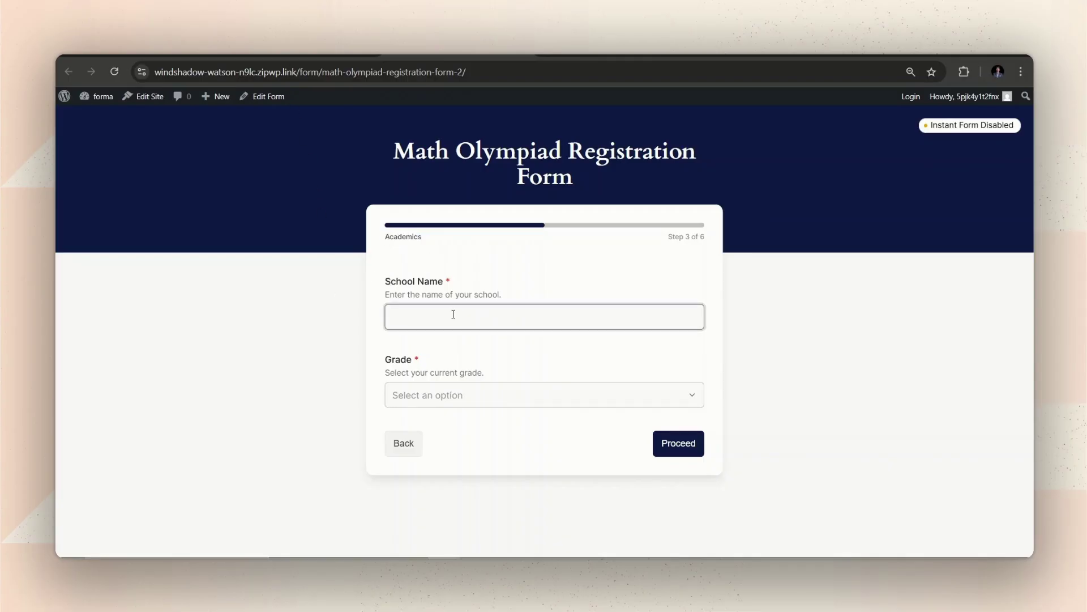
pyautogui.click(497, 403)
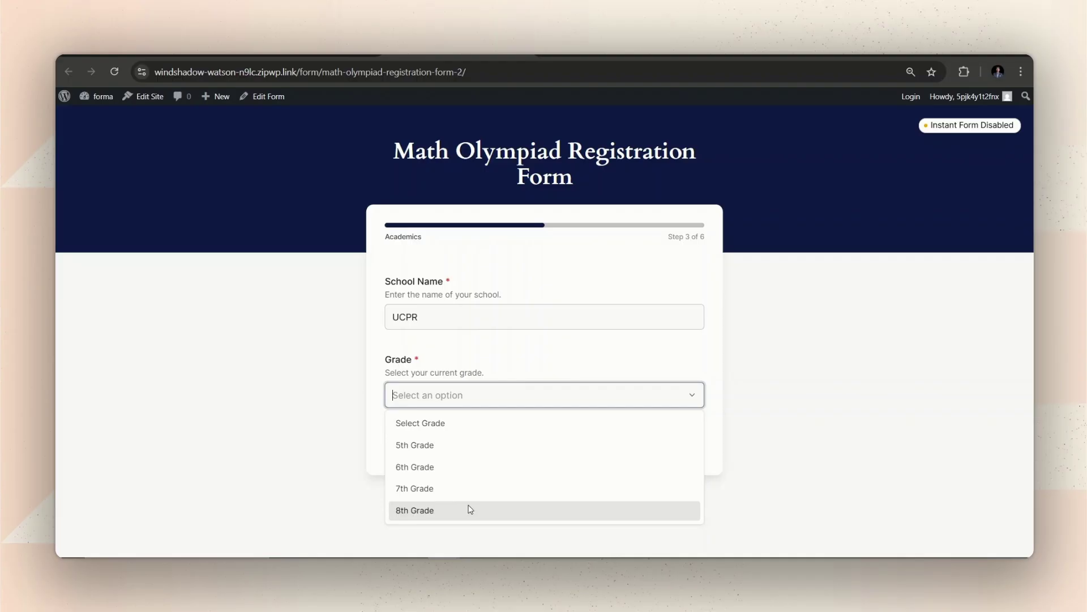
pyautogui.click(469, 510)
pyautogui.click(684, 447)
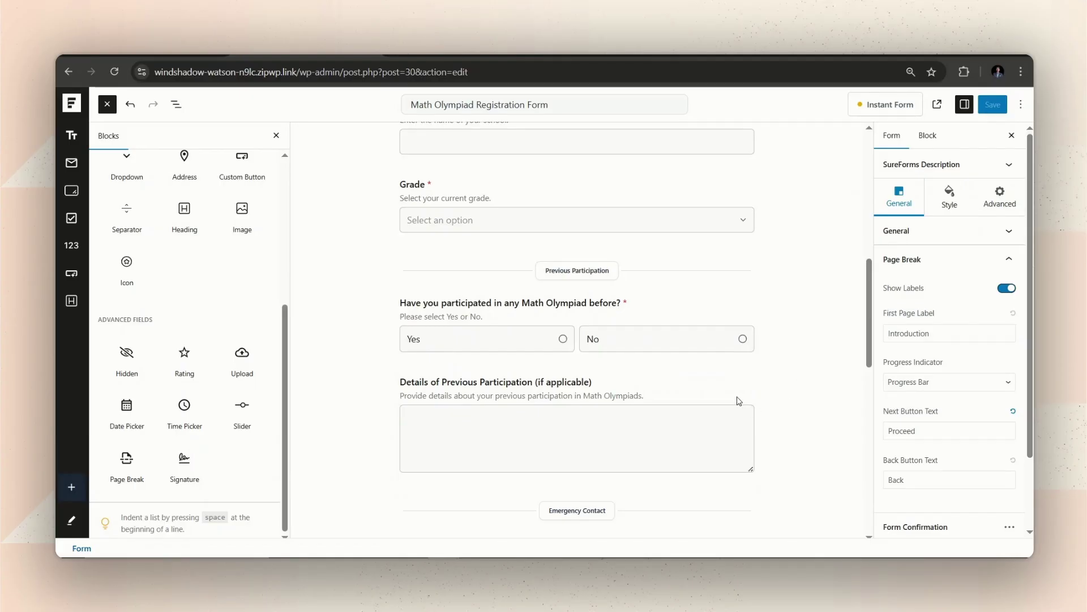
# Step: Enable conditional logic in the Details of Previous Participation field's advanced settings
pyautogui.click(738, 401)
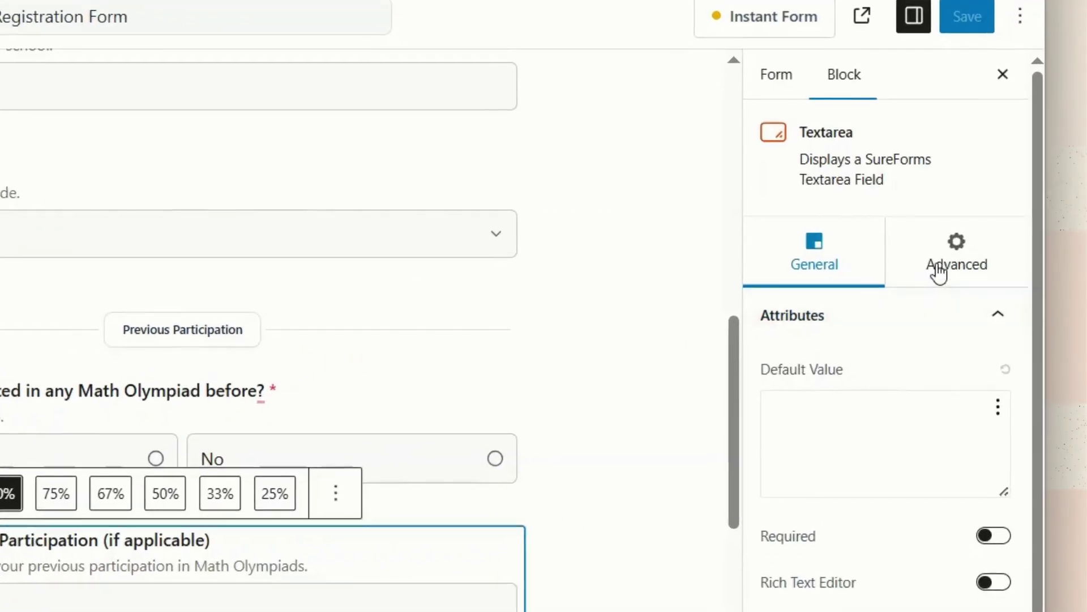
pyautogui.click(971, 244)
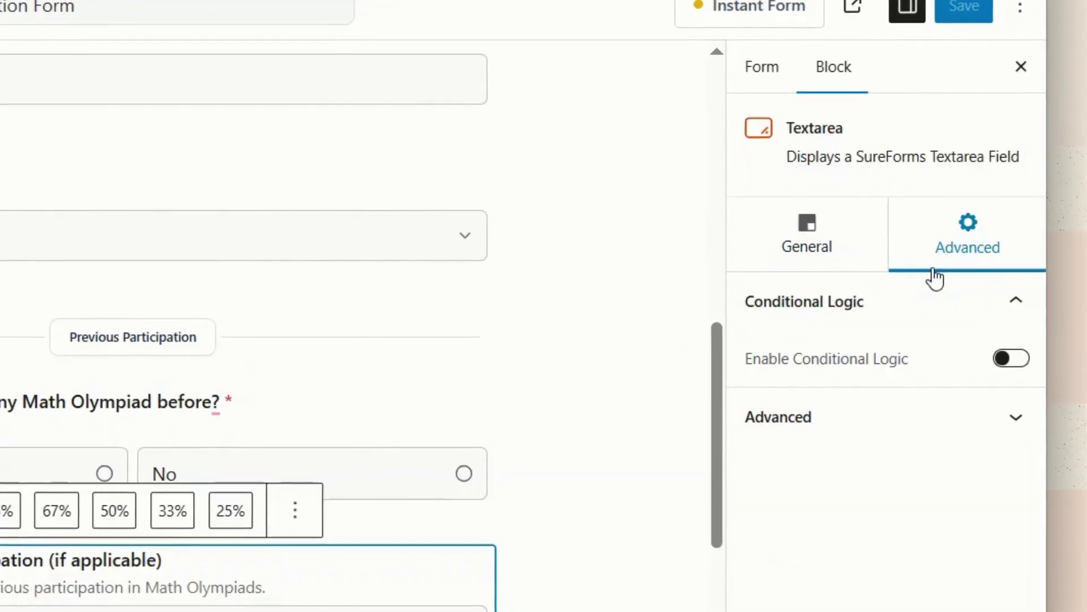
pyautogui.click(1012, 362)
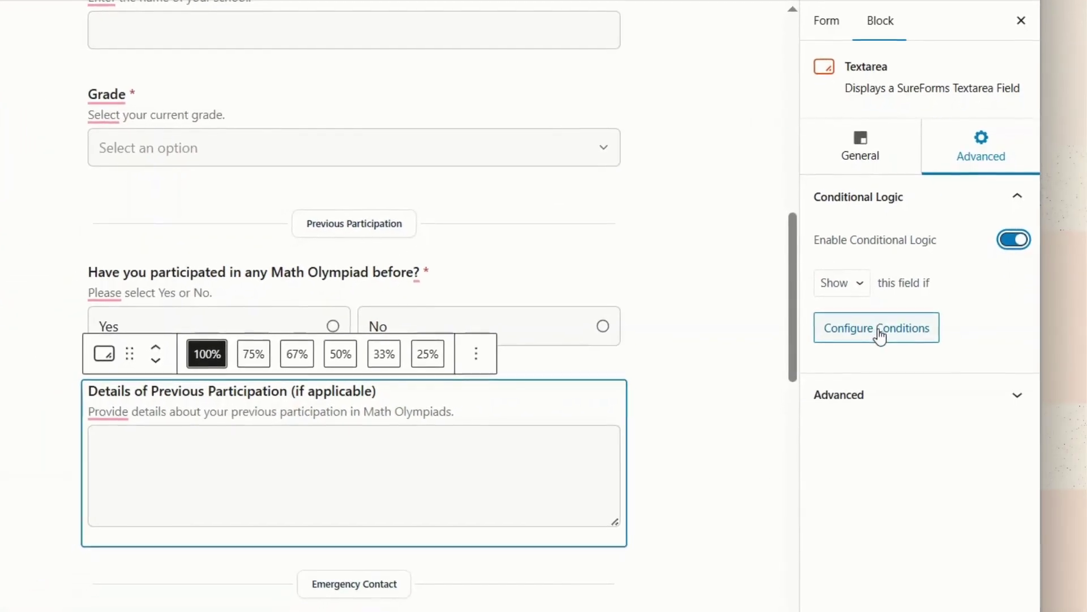
pyautogui.click(880, 334)
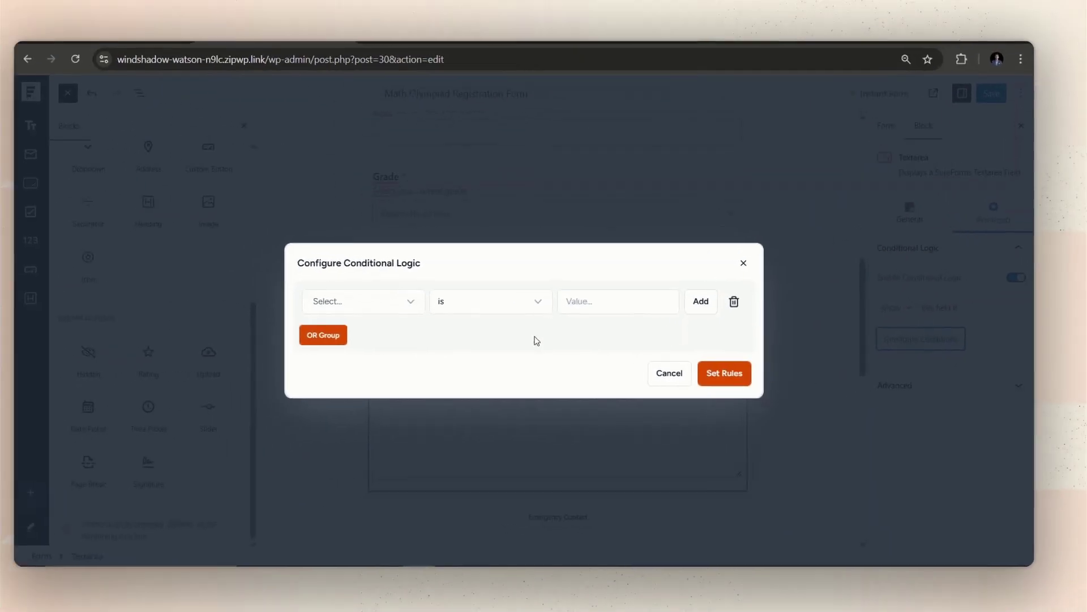
# Step: Add a rule showing the field when the previous-Olympiad question equals Yes, and apply it
pyautogui.click(428, 306)
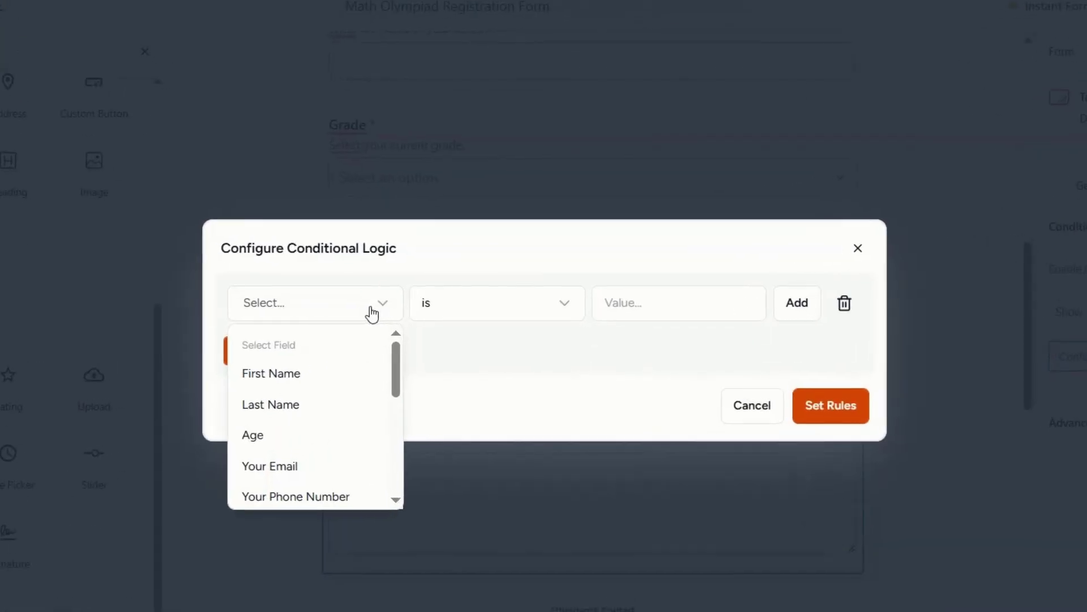
pyautogui.scroll(-2, 407, 356)
pyautogui.scroll(-1, 338, 381)
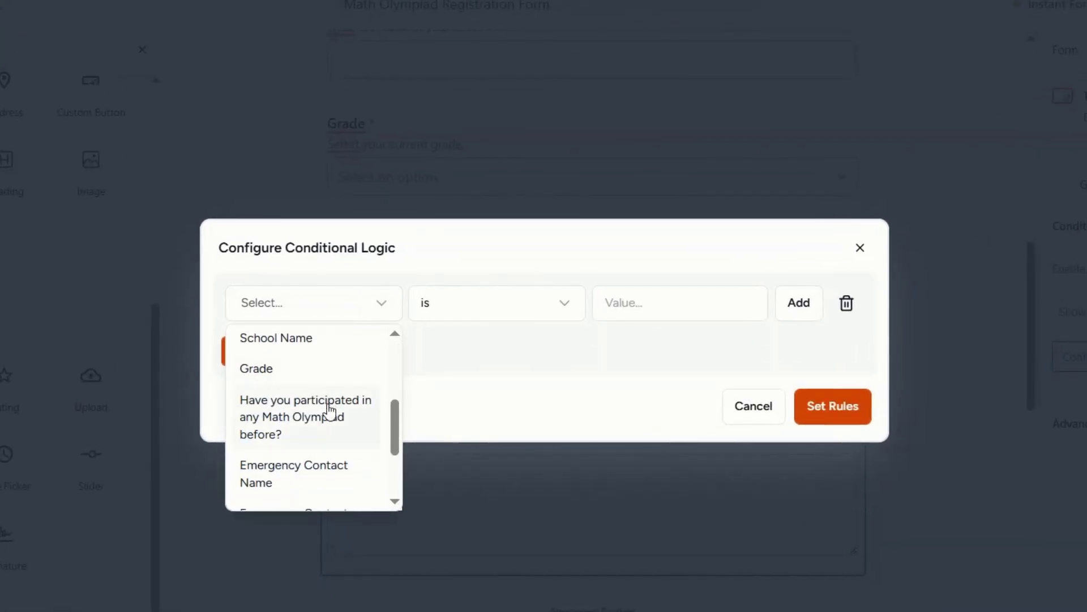
pyautogui.click(330, 436)
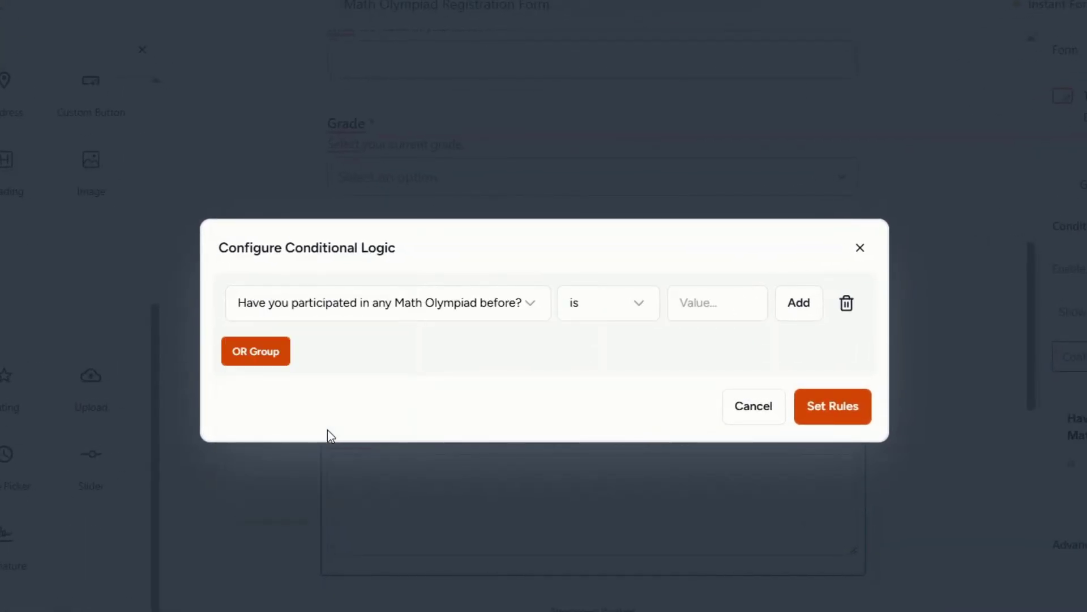
pyautogui.click(731, 310)
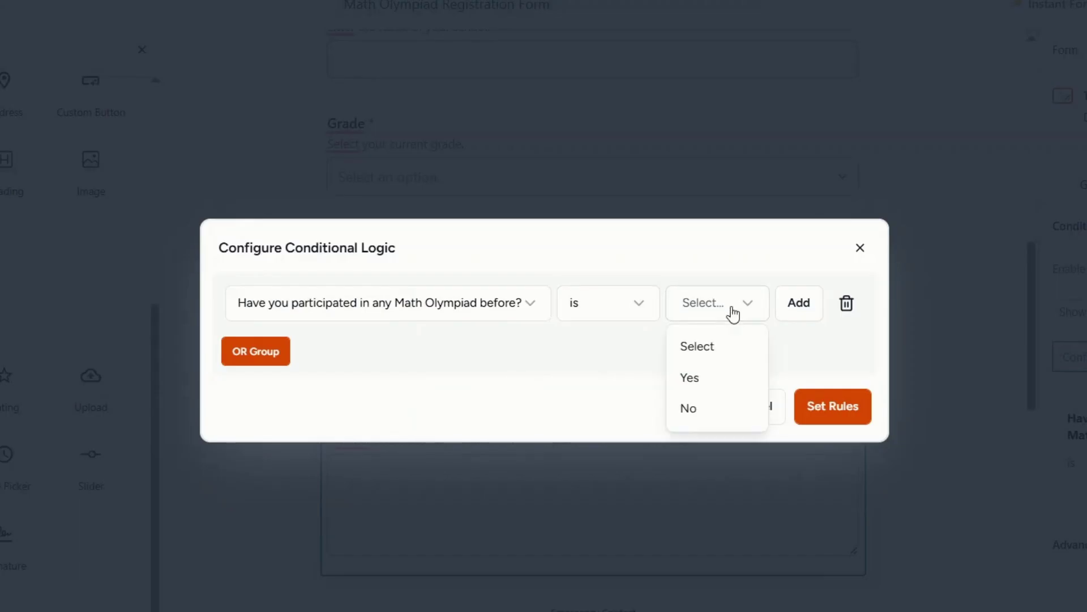
pyautogui.click(690, 378)
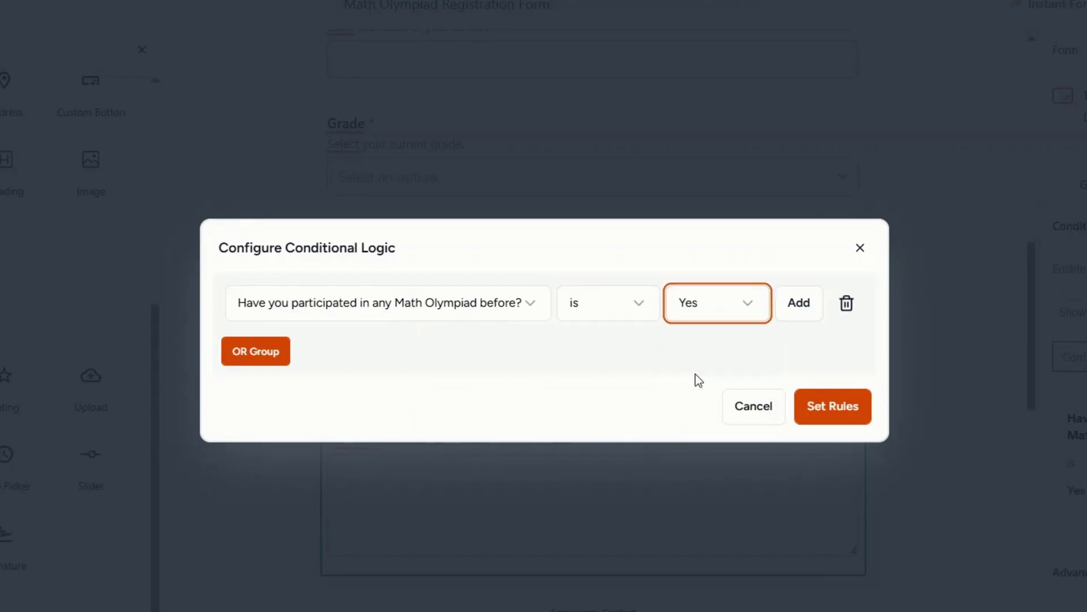
pyautogui.click(828, 413)
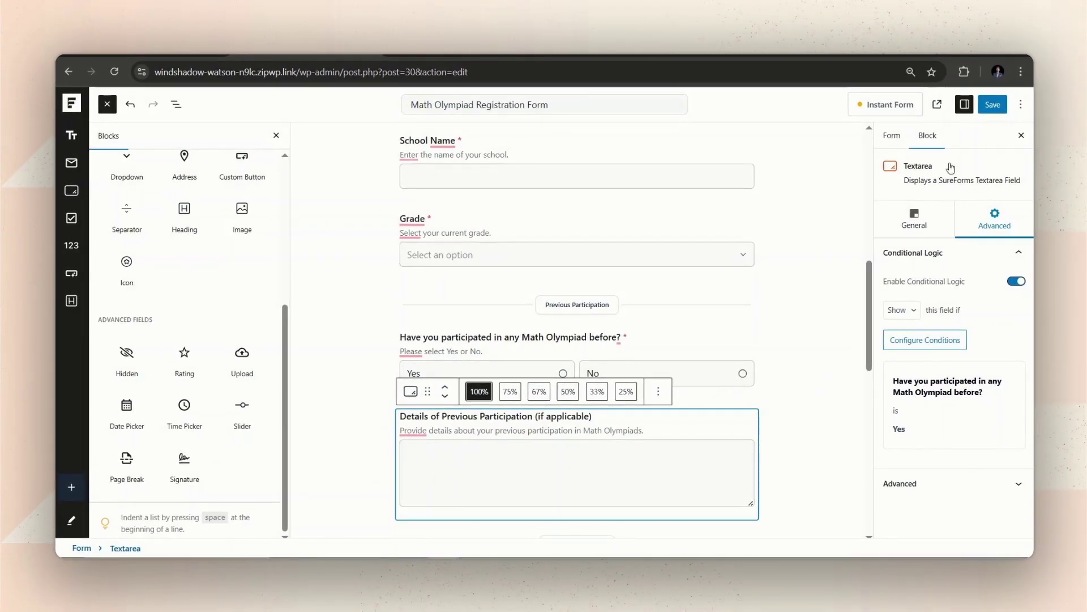
pyautogui.press('Escape')
# Step: Save the form, reload the live form and fill step one with a name and age 13
pyautogui.click(985, 108)
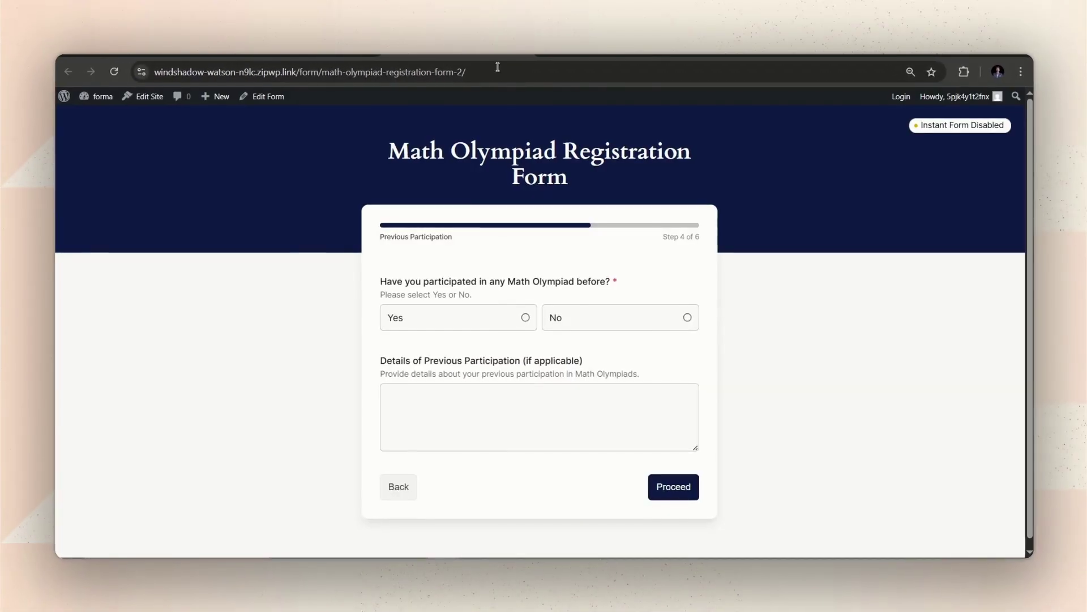
pyautogui.click(114, 71)
pyautogui.click(405, 318)
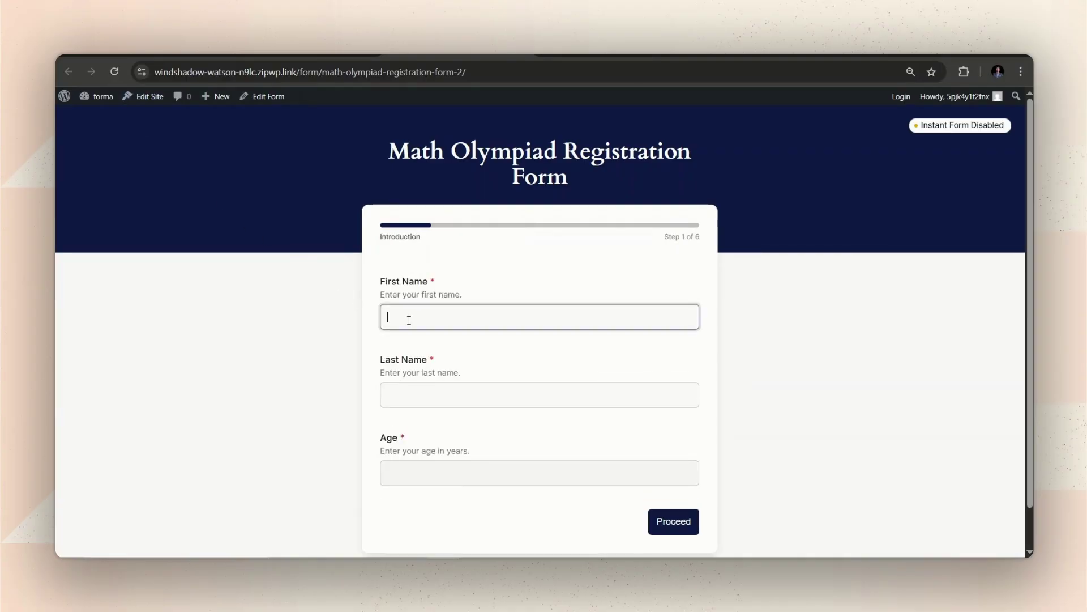
pyautogui.click(435, 399)
pyautogui.write('Faiq')
pyautogui.press('Tab')
pyautogui.write('13')
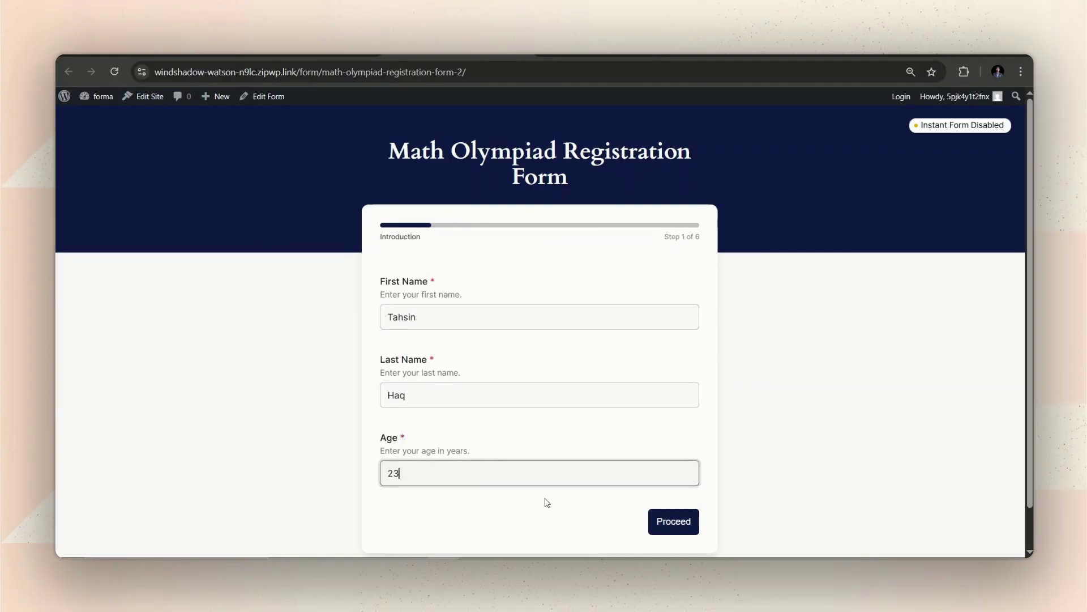
pyautogui.click(674, 521)
# Step: Enter a test e-mail, school name 'U' and 6th Grade, advancing to Previous Participation
pyautogui.click(478, 304)
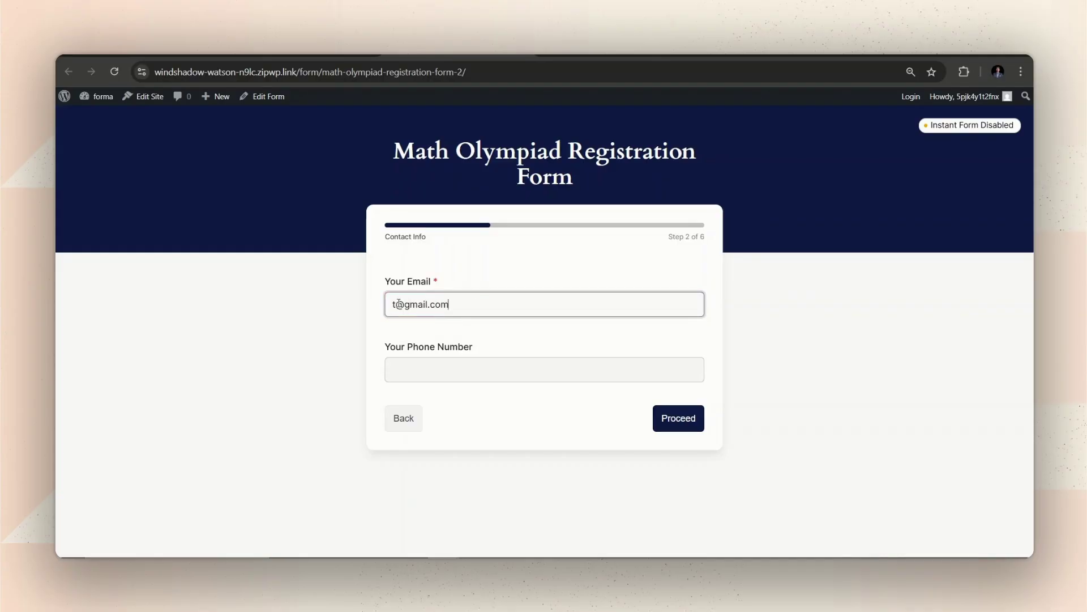
pyautogui.click(663, 420)
pyautogui.click(533, 319)
pyautogui.write('UCPR')
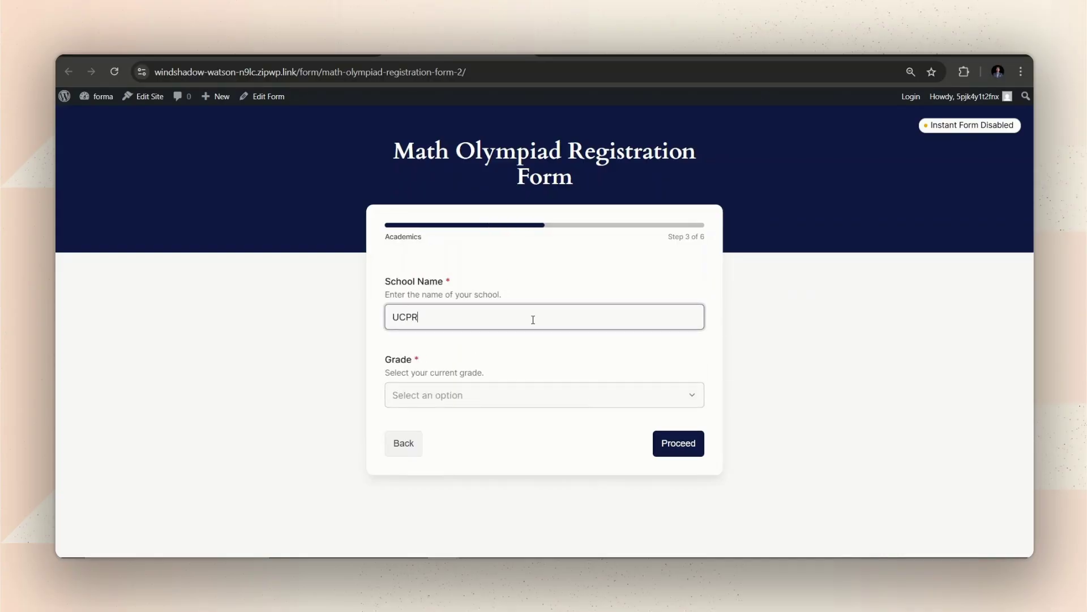
pyautogui.click(533, 395)
pyautogui.click(485, 466)
pyautogui.click(674, 443)
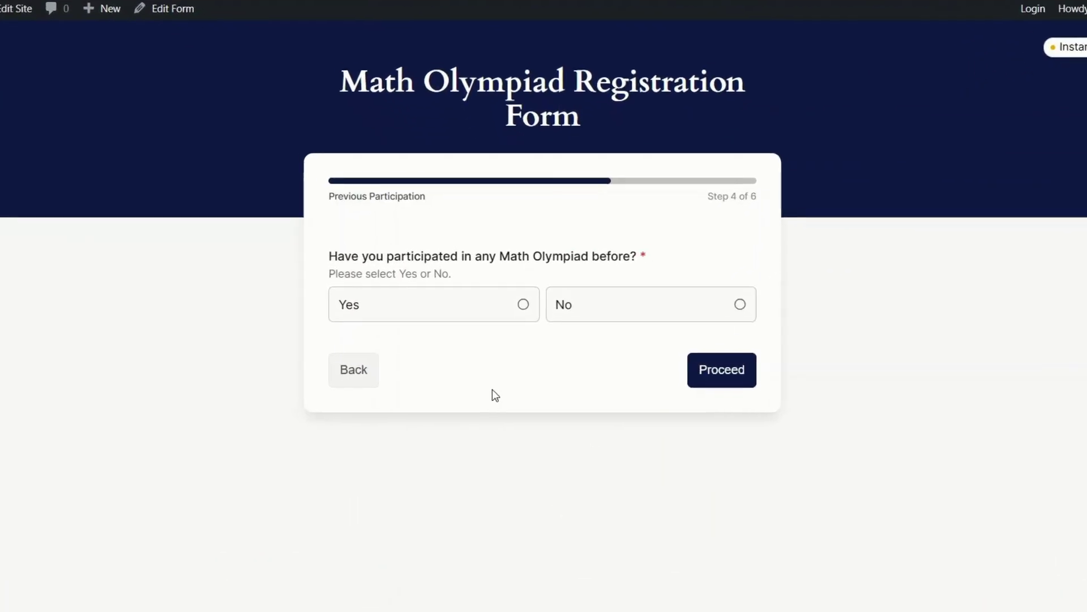
# Step: Toggle Yes then No to check the details box hides, then start the Emergency Contact step
pyautogui.click(465, 315)
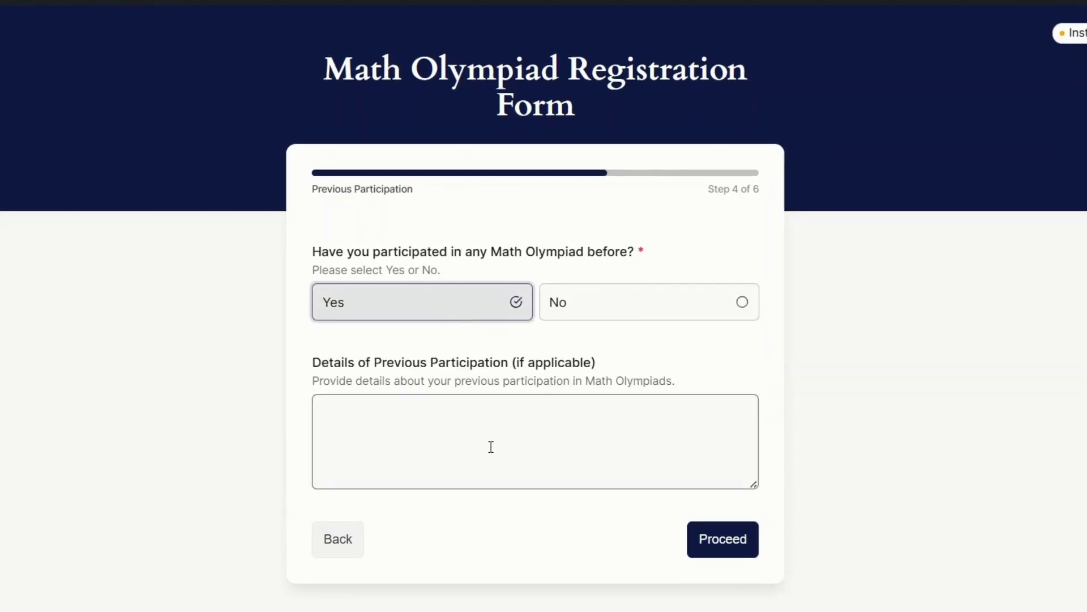
pyautogui.click(602, 319)
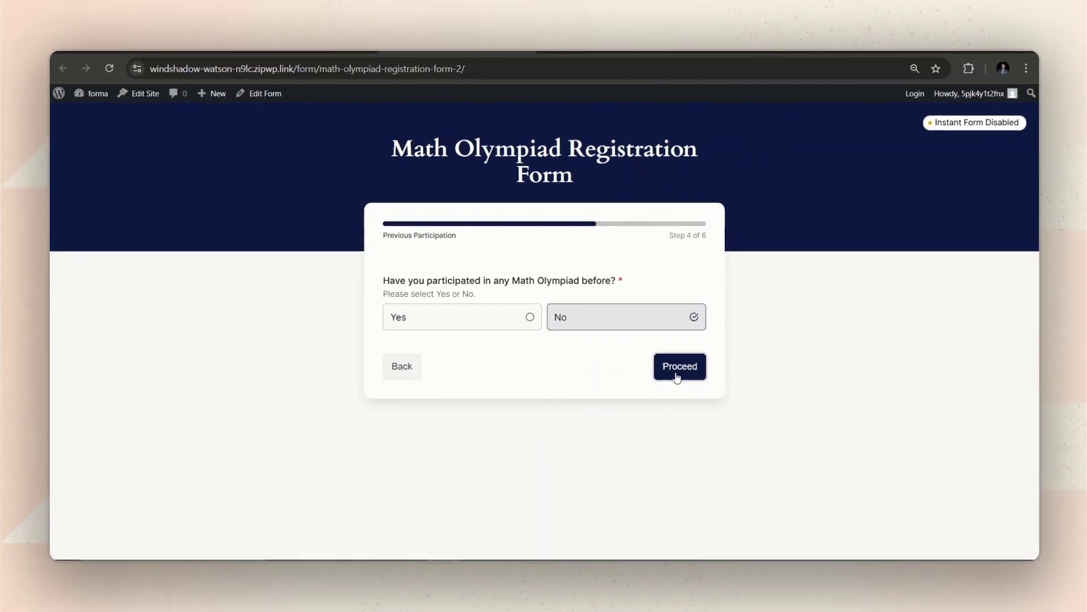
pyautogui.click(725, 377)
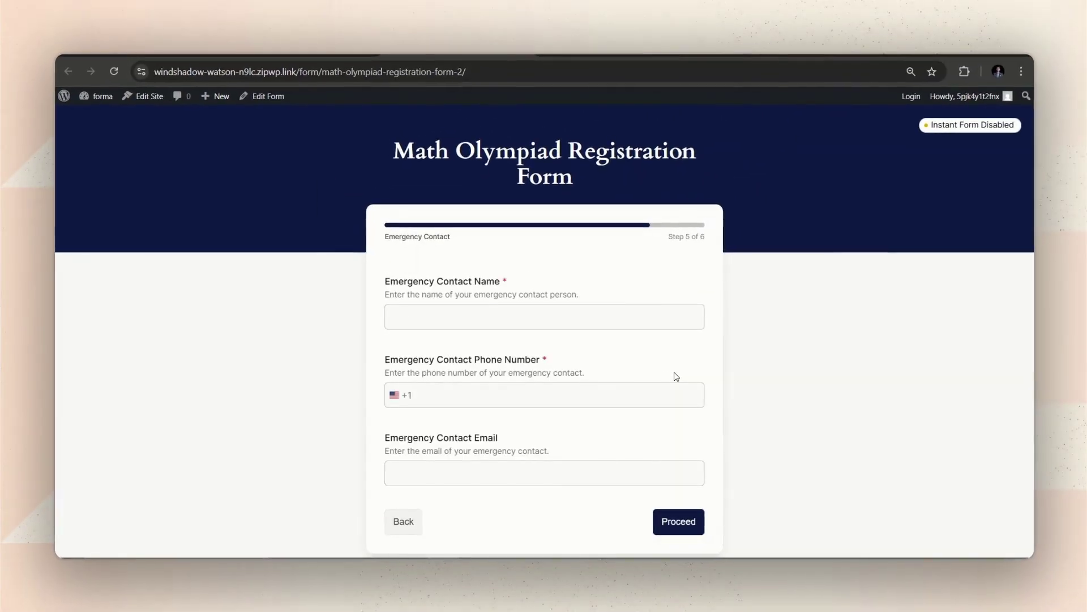
pyautogui.click(570, 317)
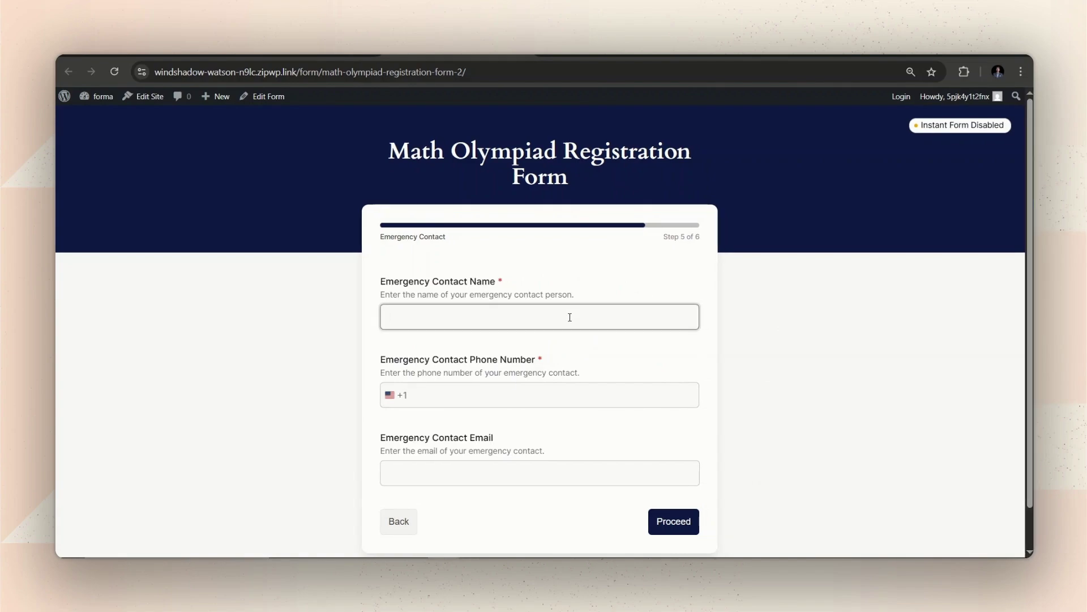
pyautogui.scroll(-1, 568, 320)
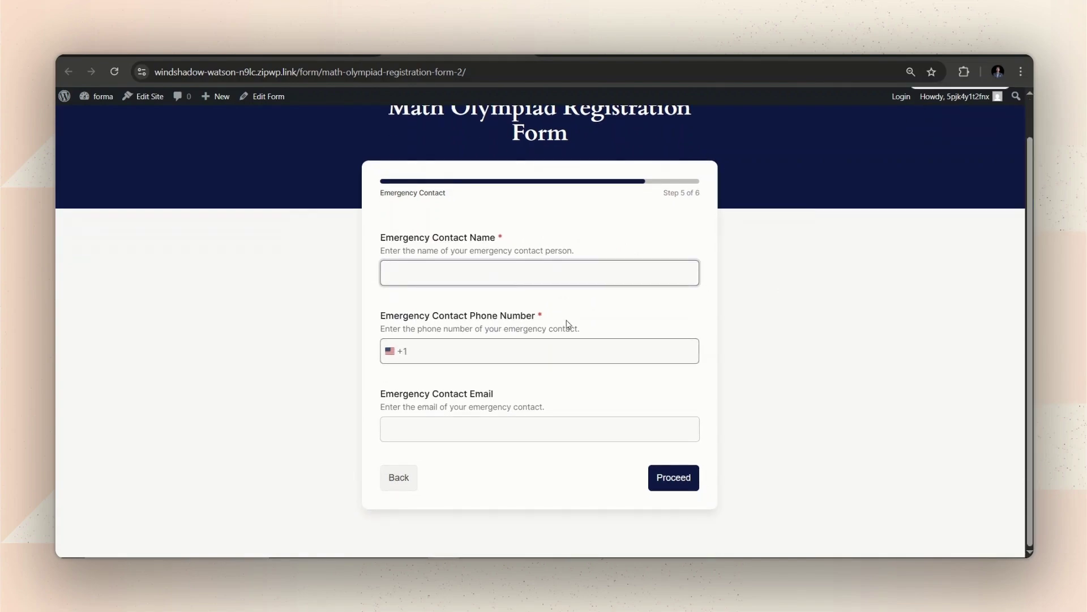
pyautogui.click(494, 342)
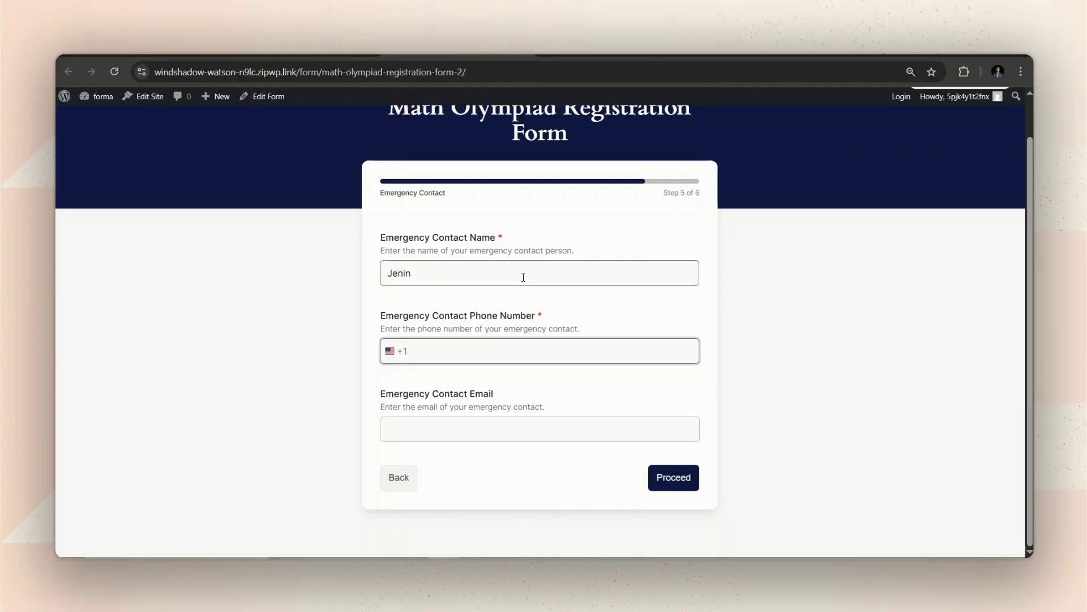
pyautogui.scroll(1, 513, 350)
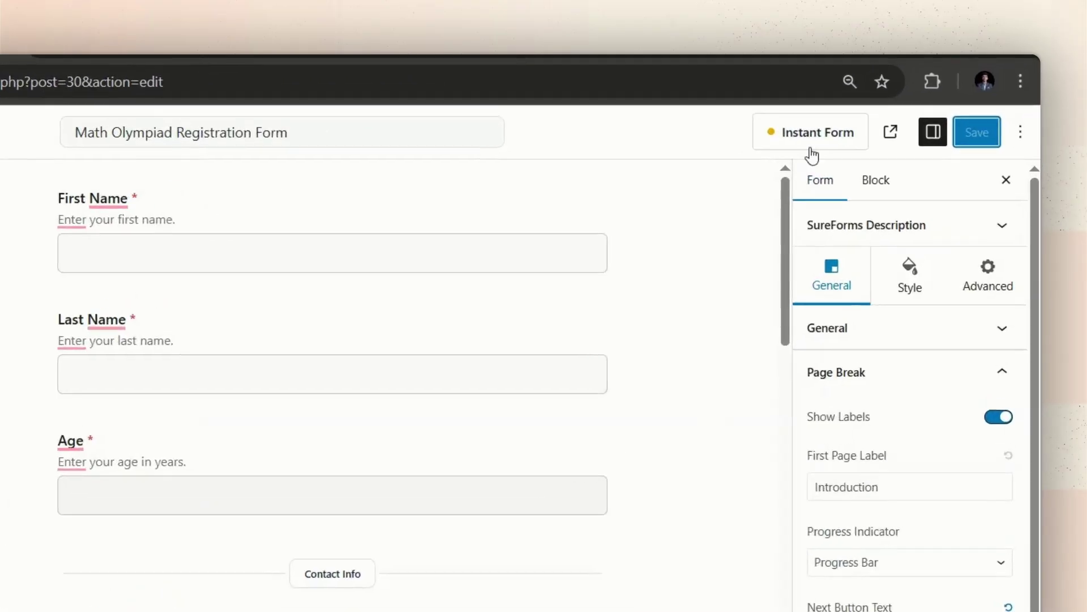
# Step: Turn on the welcome screen and set its heading to 'Welcome to The 5th Annual Math Olympiad'
pyautogui.click(887, 111)
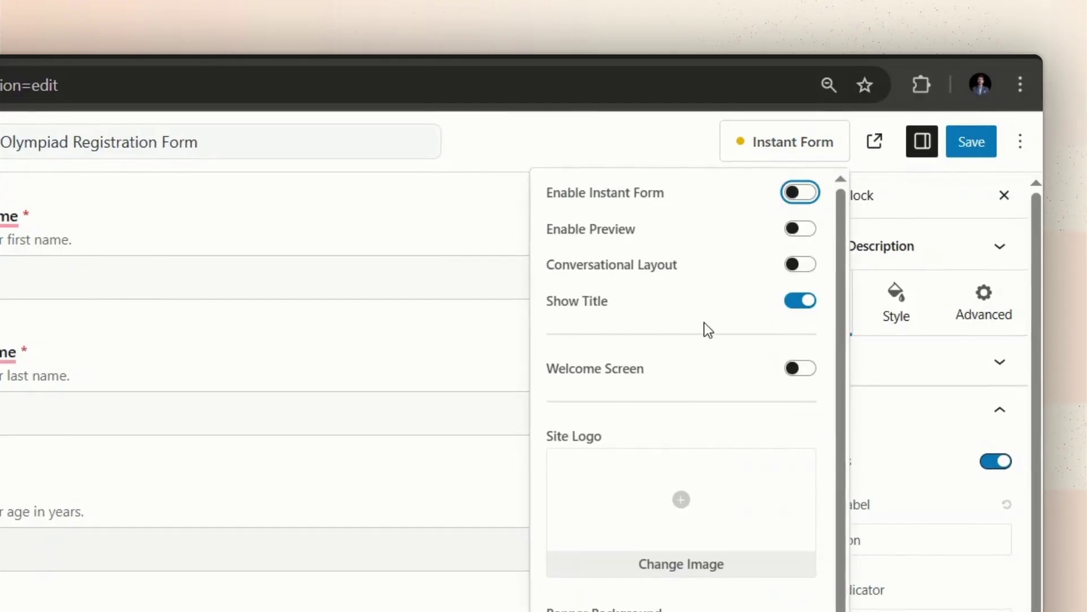
pyautogui.click(799, 371)
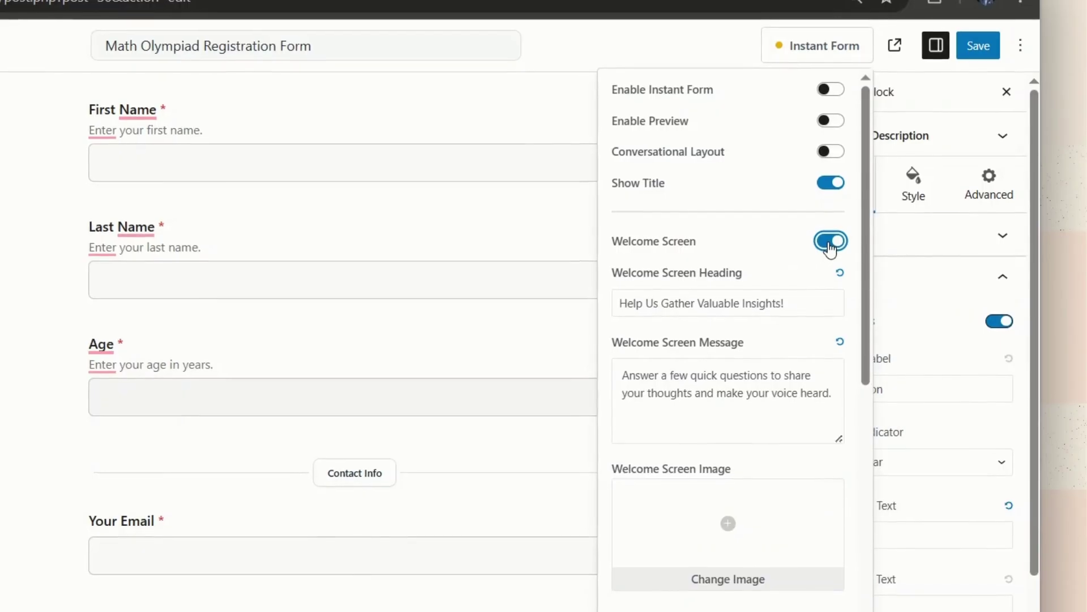
pyautogui.click(802, 306)
pyautogui.press('BackSpace')
pyautogui.press('BackSpace')
pyautogui.press('BackSpace')
pyautogui.press('BackSpace')
pyautogui.press('BackSpace')
pyautogui.press('BackSpace')
pyautogui.press('BackSpace')
pyautogui.press('BackSpace')
pyautogui.press('BackSpace')
pyautogui.press('BackSpace')
pyautogui.press('BackSpace')
pyautogui.press('BackSpace')
pyautogui.press('BackSpace')
pyautogui.press('BackSpace')
pyautogui.press('BackSpace')
pyautogui.press('BackSpace')
pyautogui.press('BackSpace')
pyautogui.press('BackSpace')
pyautogui.press('BackSpace')
pyautogui.press('BackSpace')
pyautogui.press('BackSpace')
pyautogui.press('BackSpace')
pyautogui.press('BackSpace')
pyautogui.press('BackSpace')
pyautogui.press('BackSpace')
pyautogui.press('BackSpace')
pyautogui.press('BackSpace')
pyautogui.write('Welcome to the 5th Annual Math Olympiad')
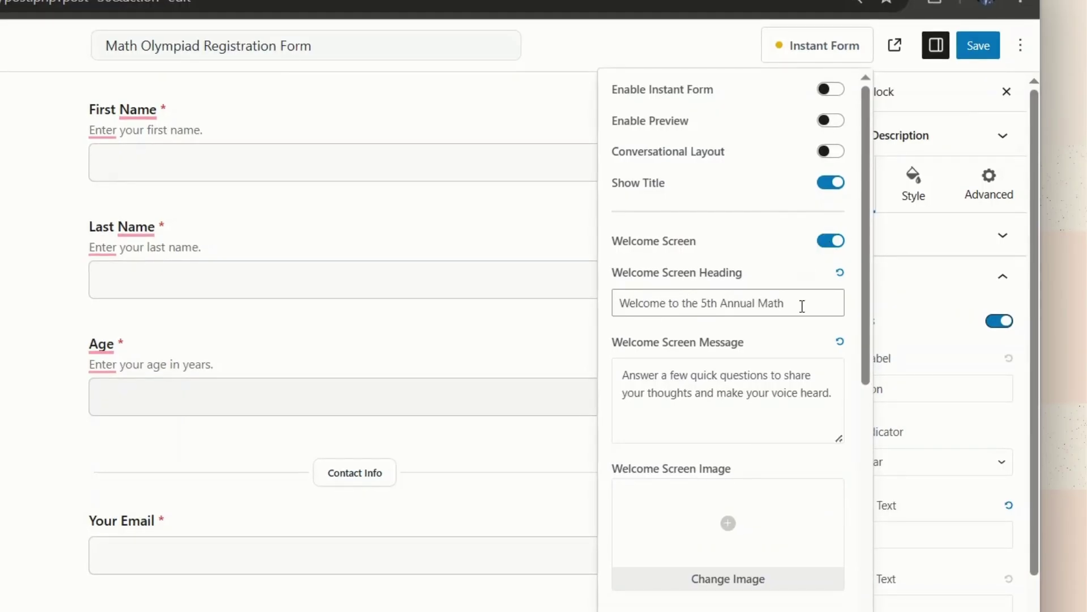
pyautogui.doubleClick(688, 302)
pyautogui.write('The')
# Step: Set the welcome message to 'Let's get you in!' and add the MOEMS logo image
pyautogui.tripleClick(737, 395)
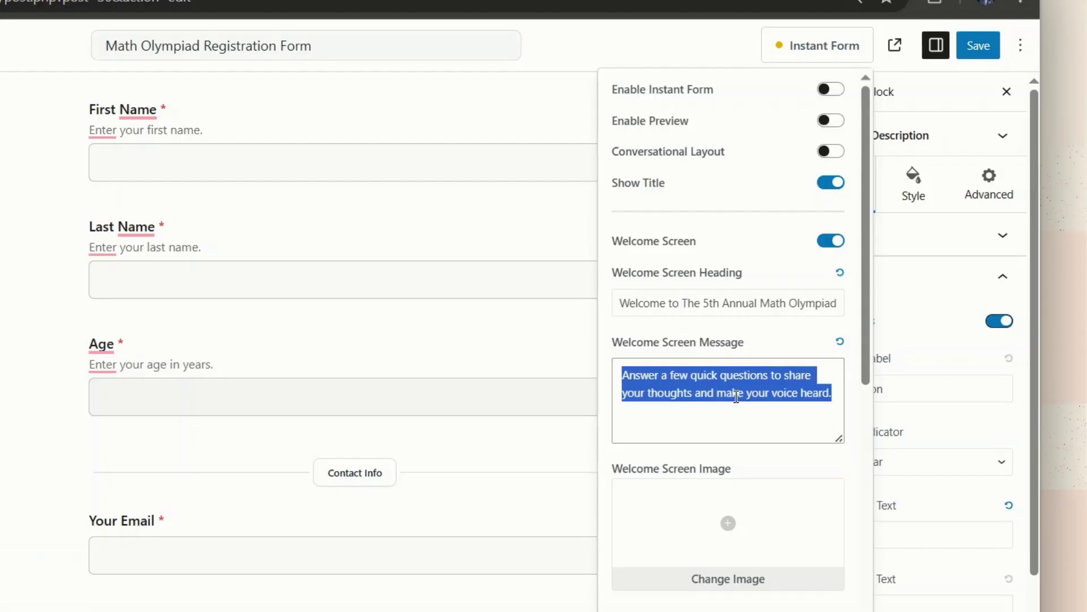
pyautogui.write("Let's get you in!")
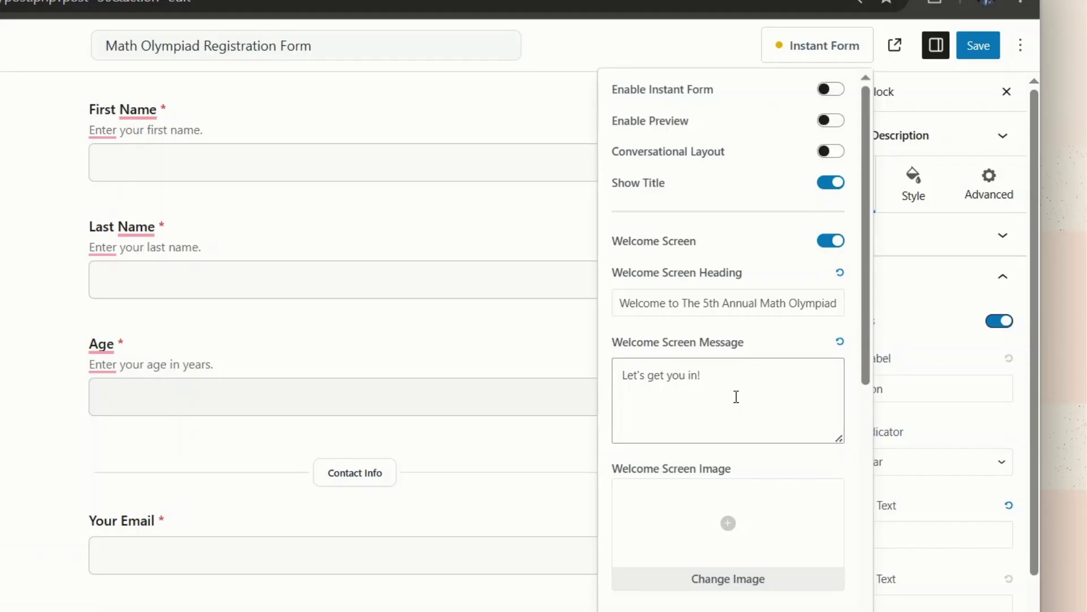
pyautogui.scroll(-5, 736, 397)
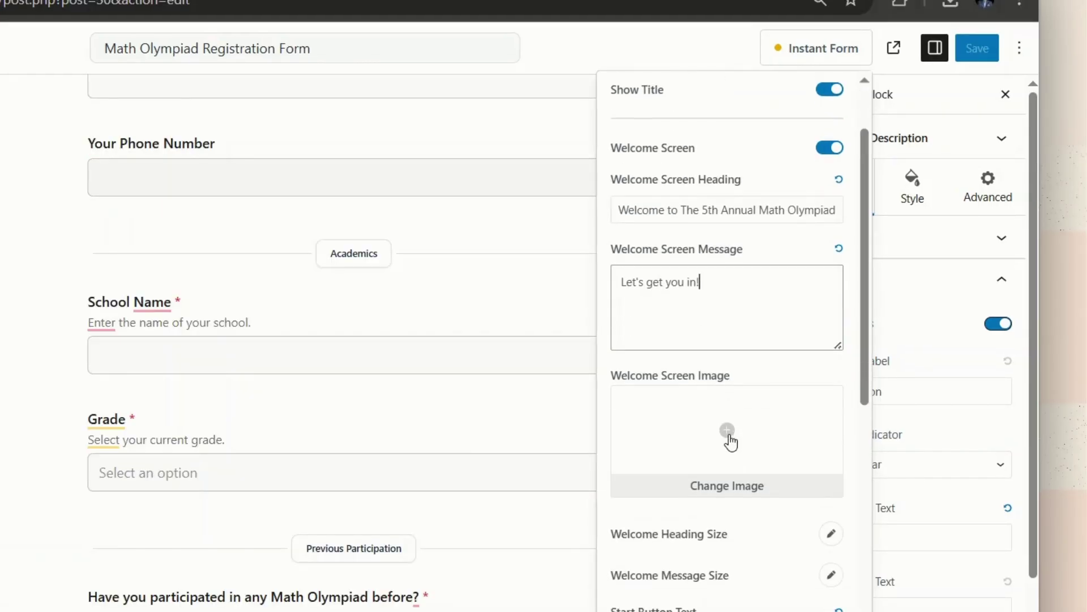
pyautogui.click(729, 431)
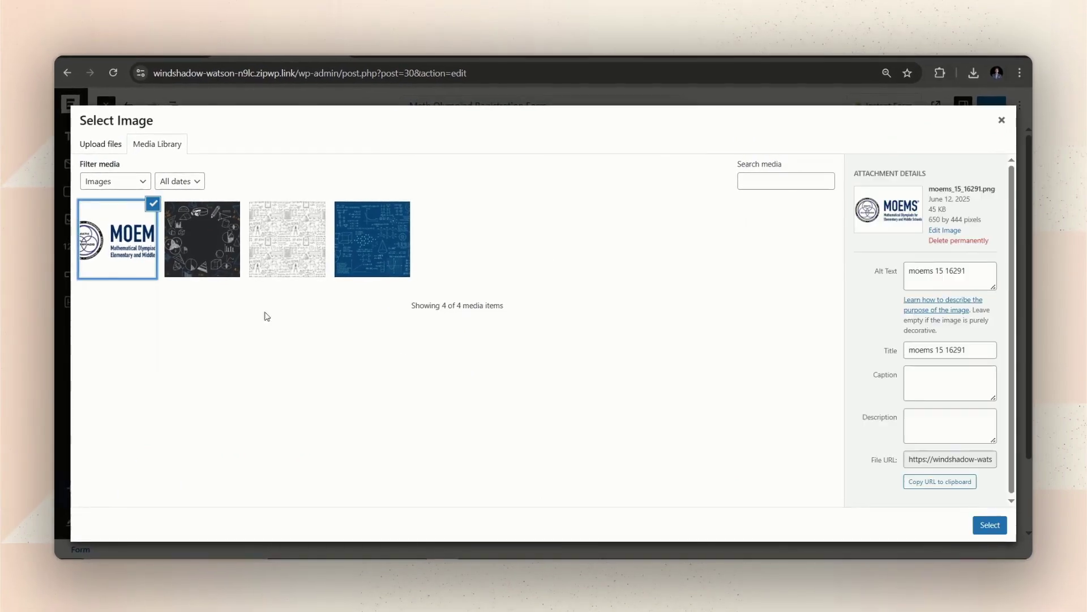
pyautogui.click(997, 530)
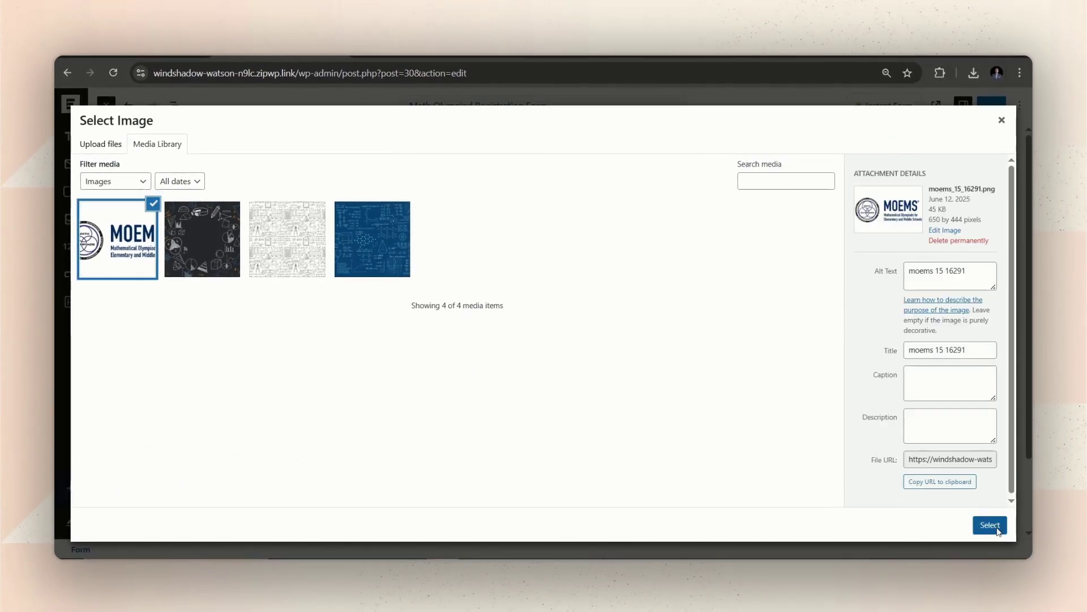
pyautogui.scroll(-3, 820, 431)
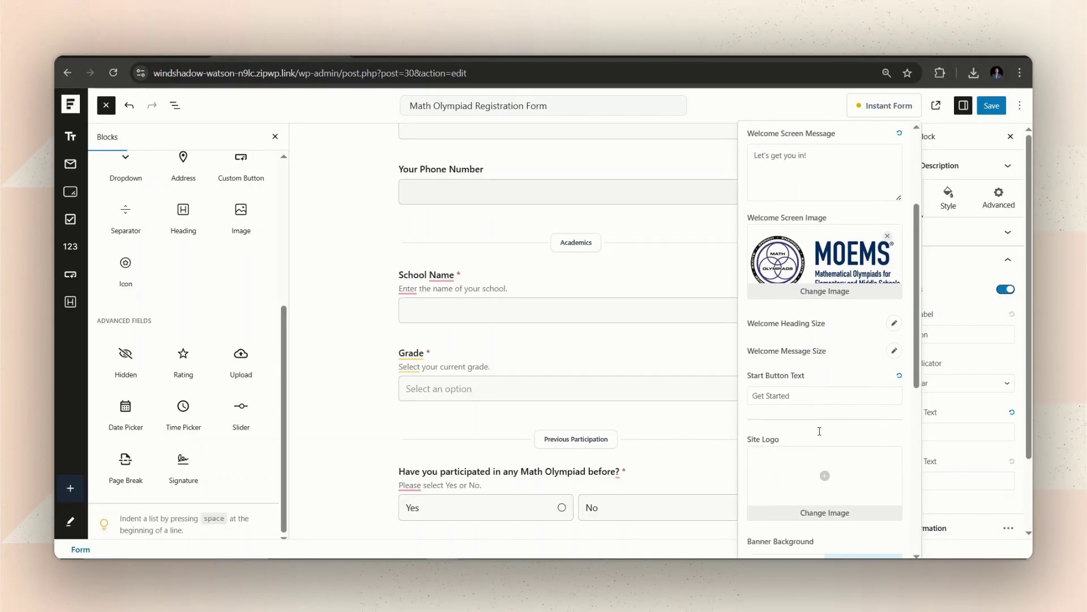
# Step: Use the dark doodle-math chalkboard image as the instant form banner and page background
pyautogui.scroll(-8, 819, 431)
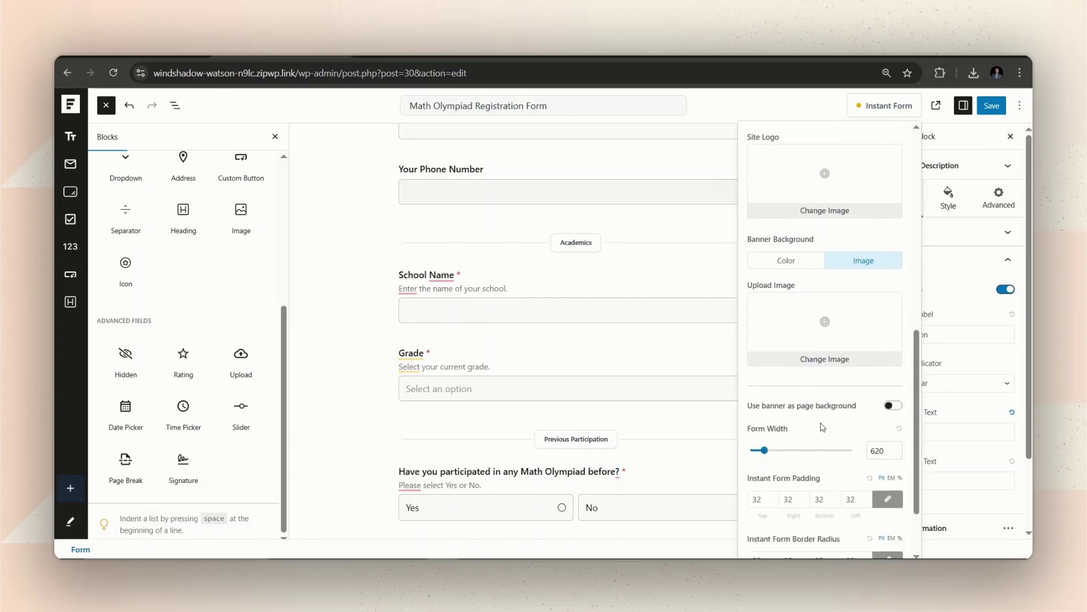
pyautogui.scroll(4, 822, 427)
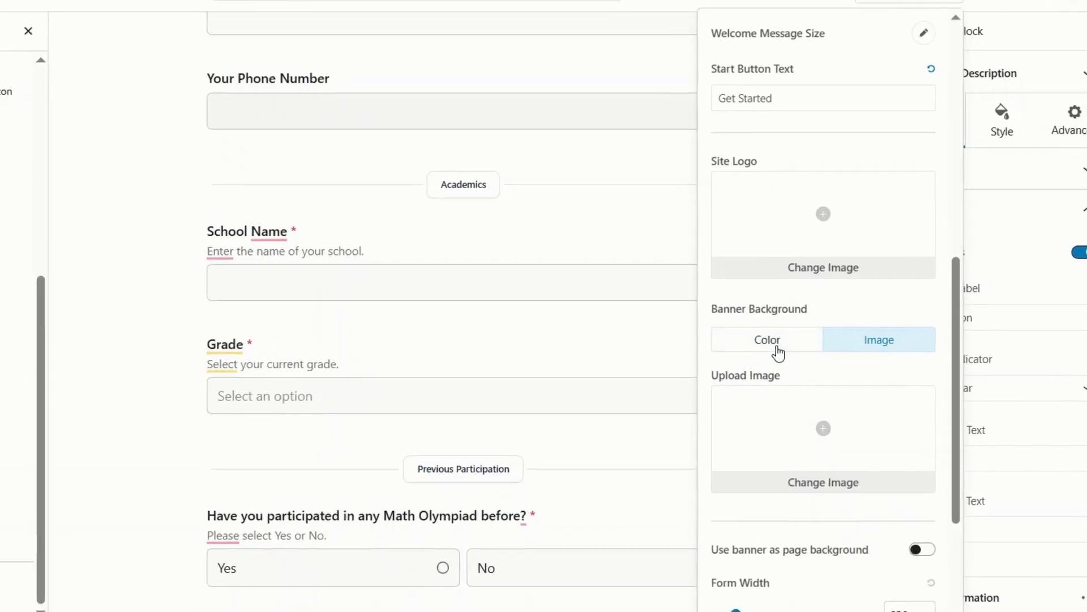
pyautogui.click(794, 356)
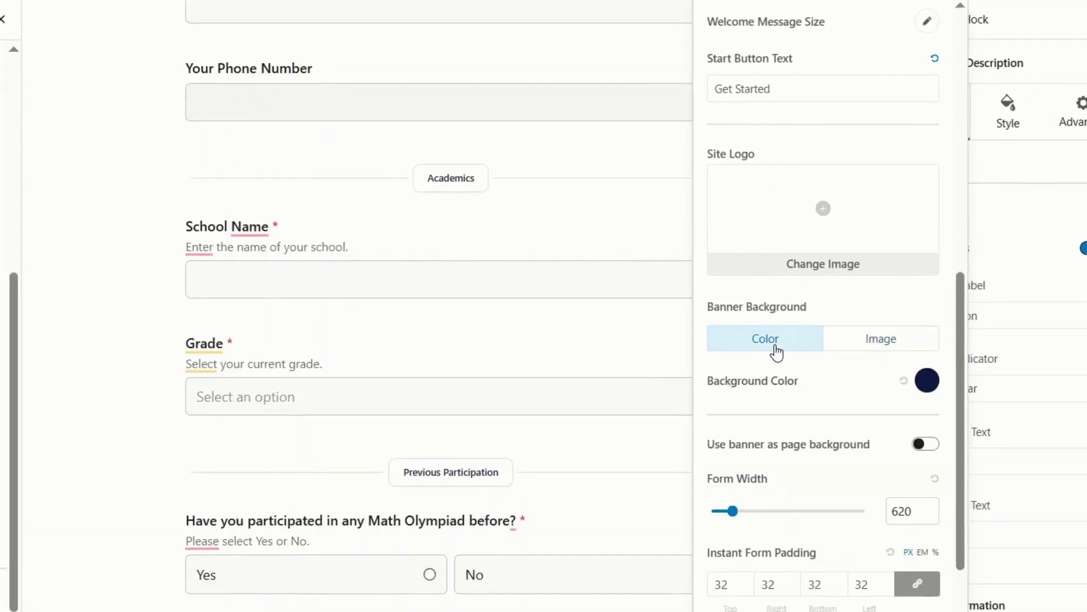
pyautogui.click(856, 354)
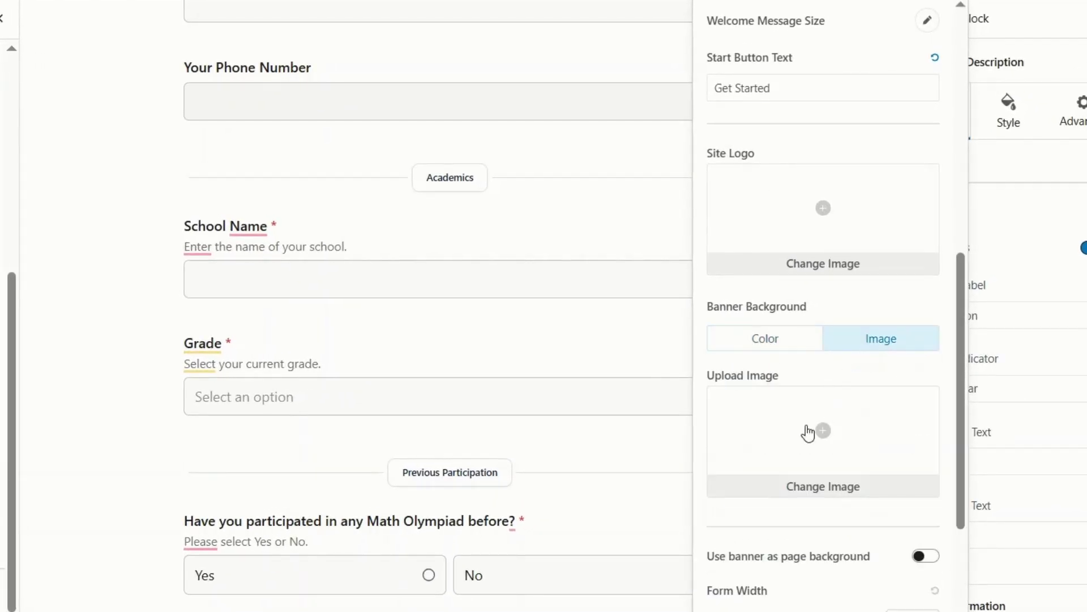
pyautogui.click(824, 432)
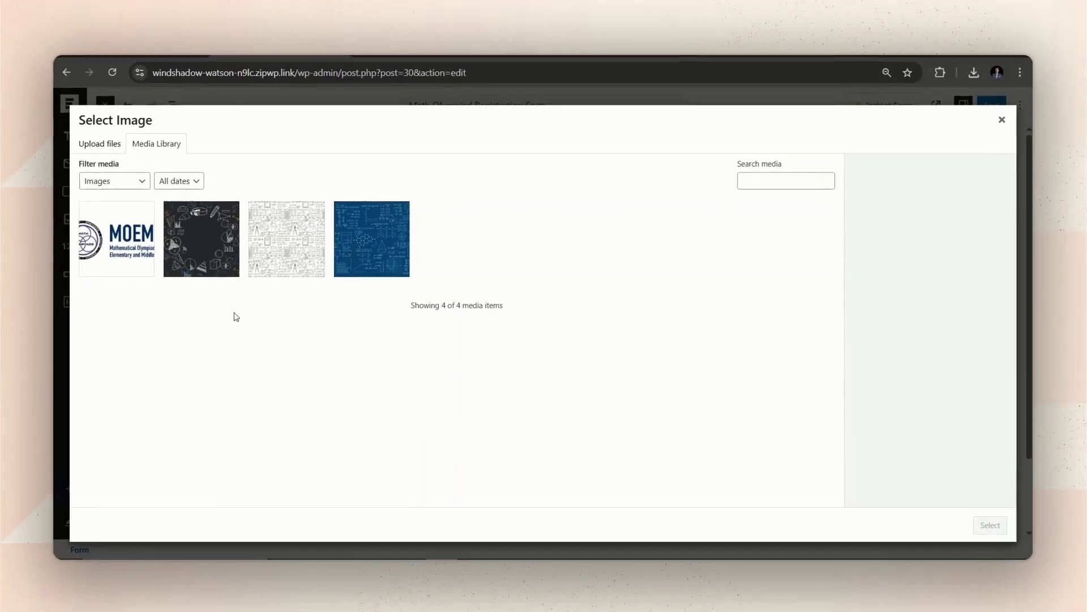
pyautogui.click(202, 238)
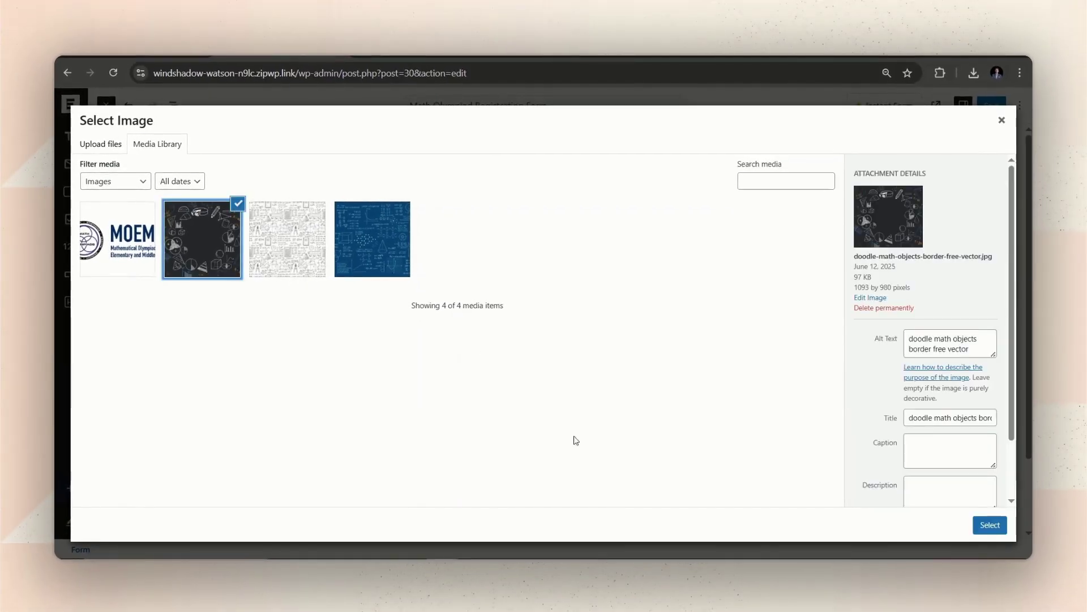
pyautogui.click(985, 534)
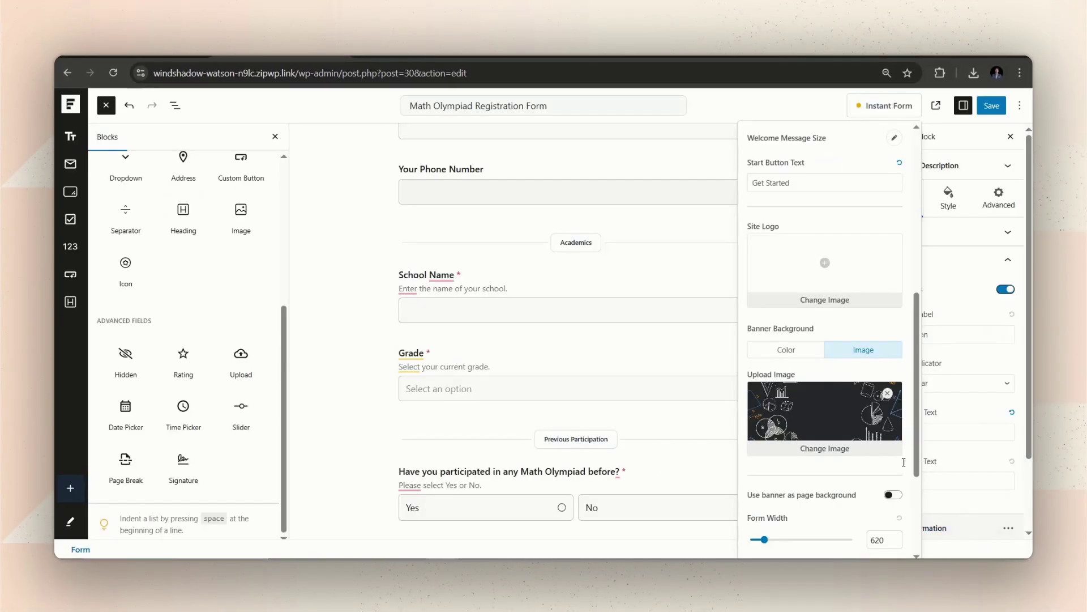
pyautogui.scroll(-3, 778, 389)
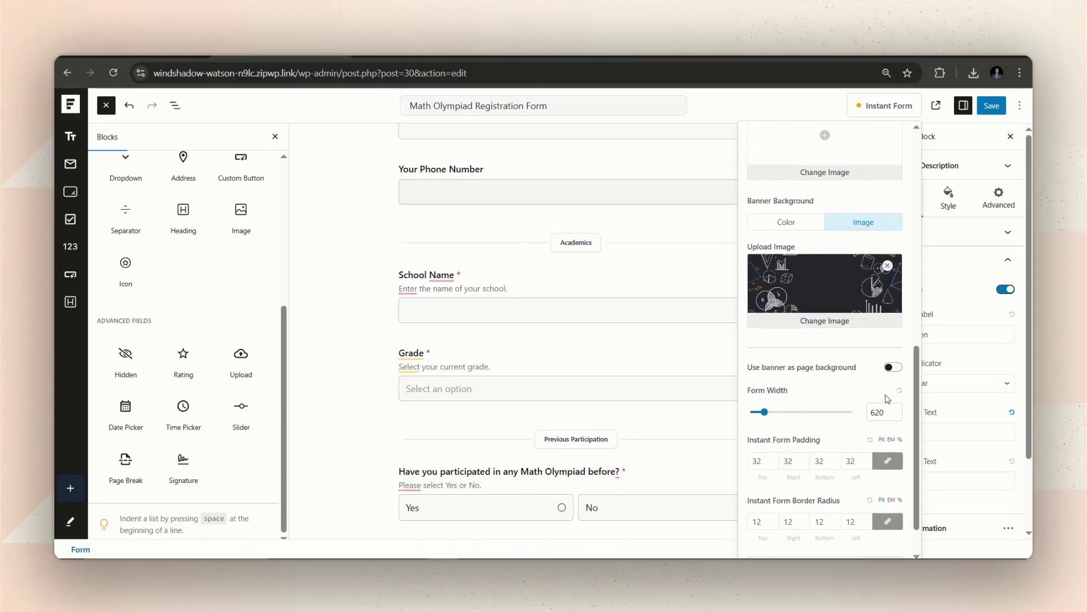
pyautogui.scroll(-1, 861, 391)
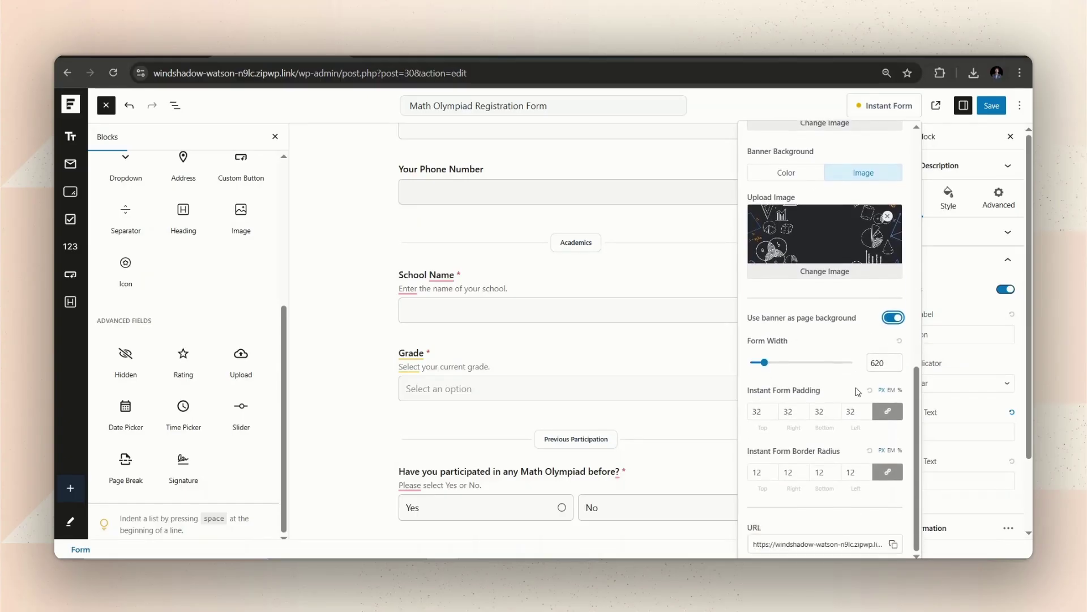
pyautogui.scroll(12, 858, 392)
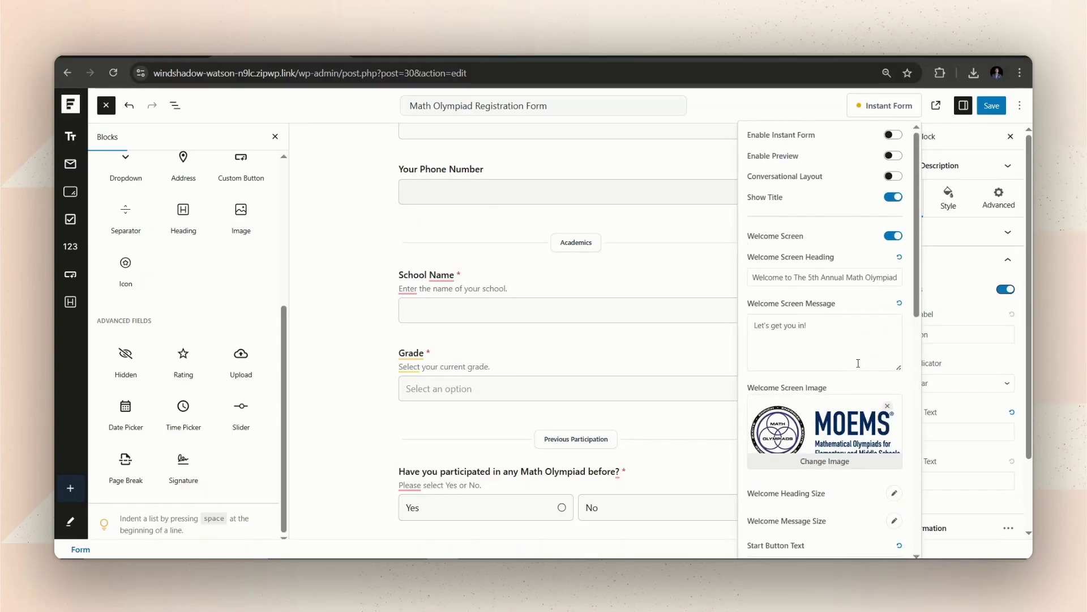
pyautogui.click(966, 284)
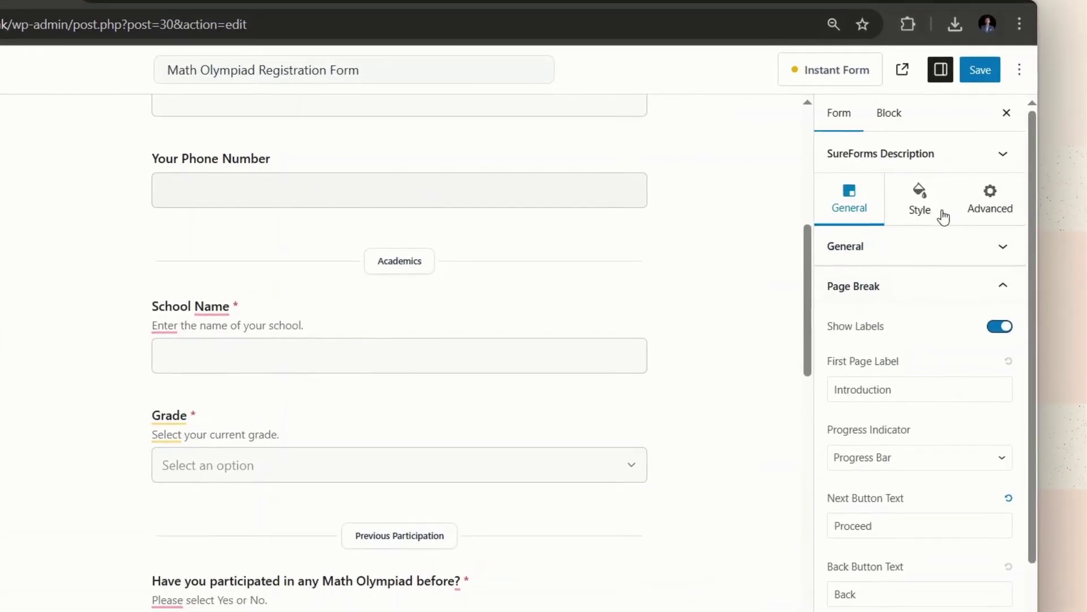
pyautogui.click(957, 207)
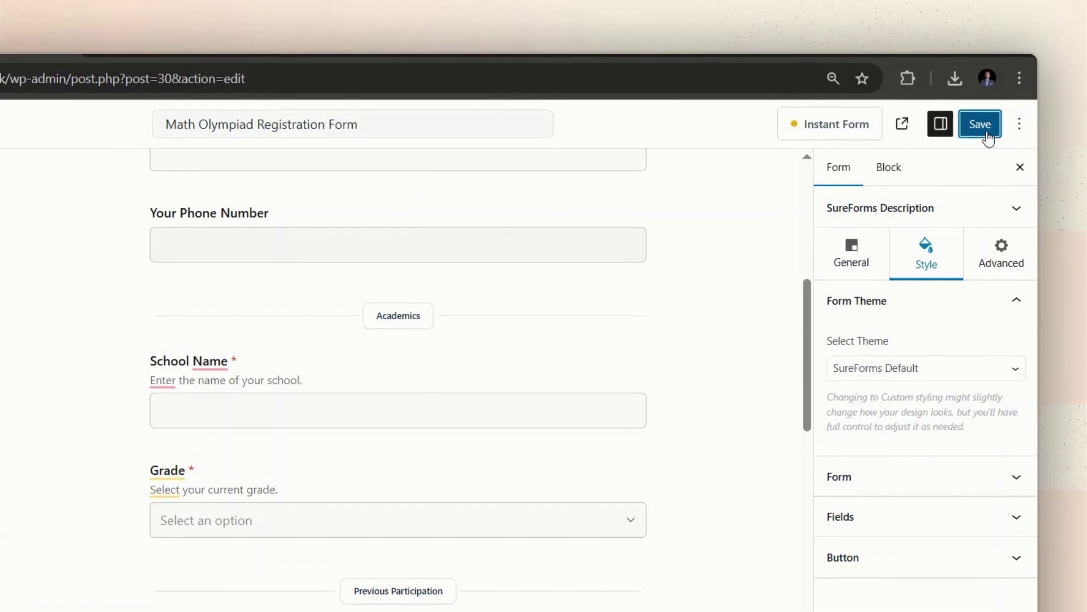
# Step: Save the form, reload the live form, click Get Started and fill step one with age 15
pyautogui.click(988, 134)
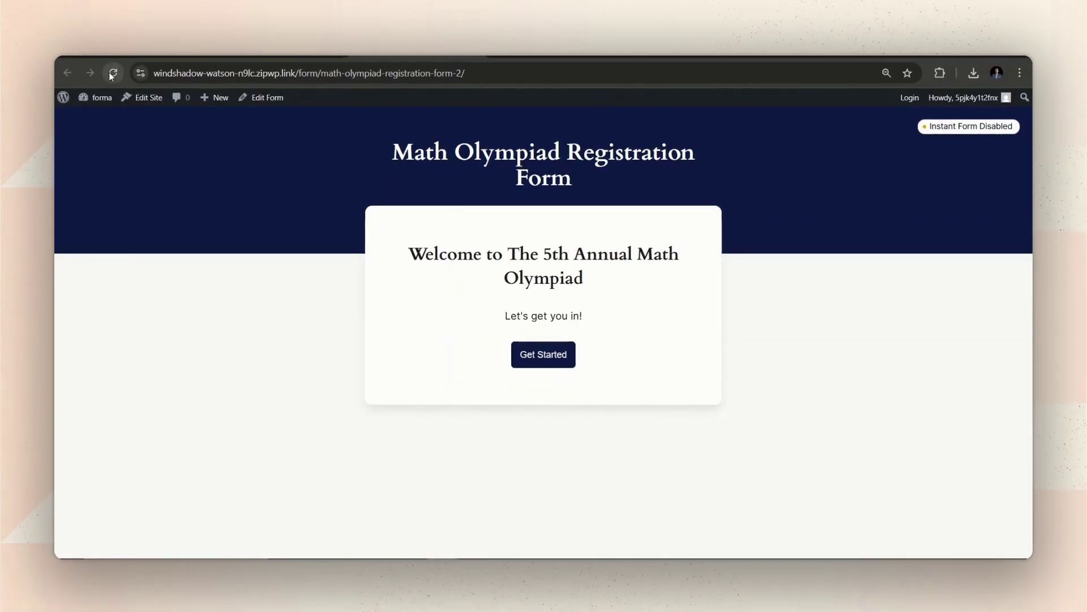
pyautogui.click(113, 77)
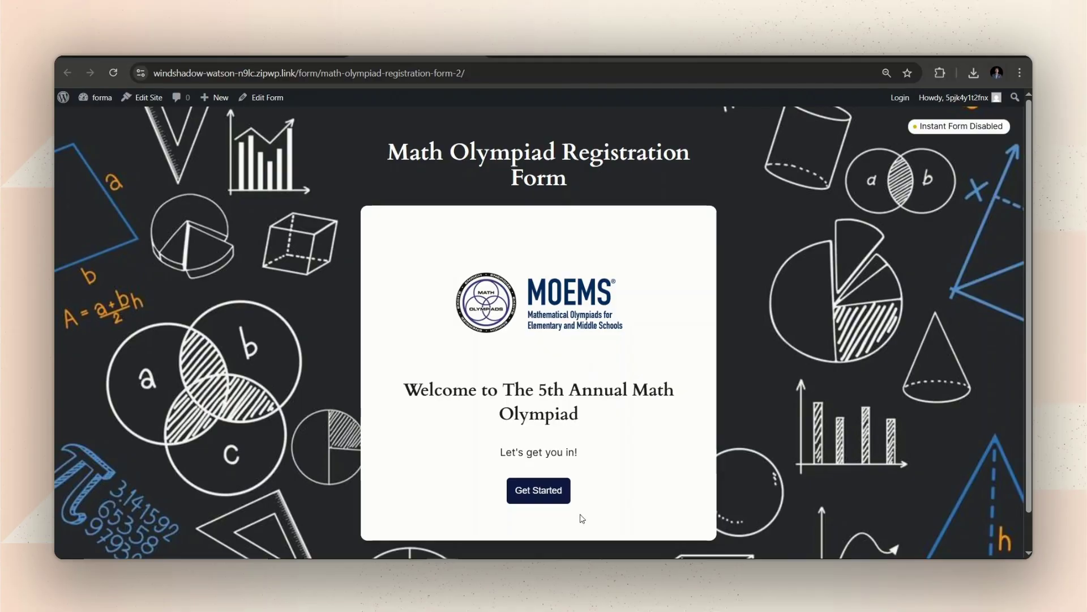
pyautogui.click(555, 498)
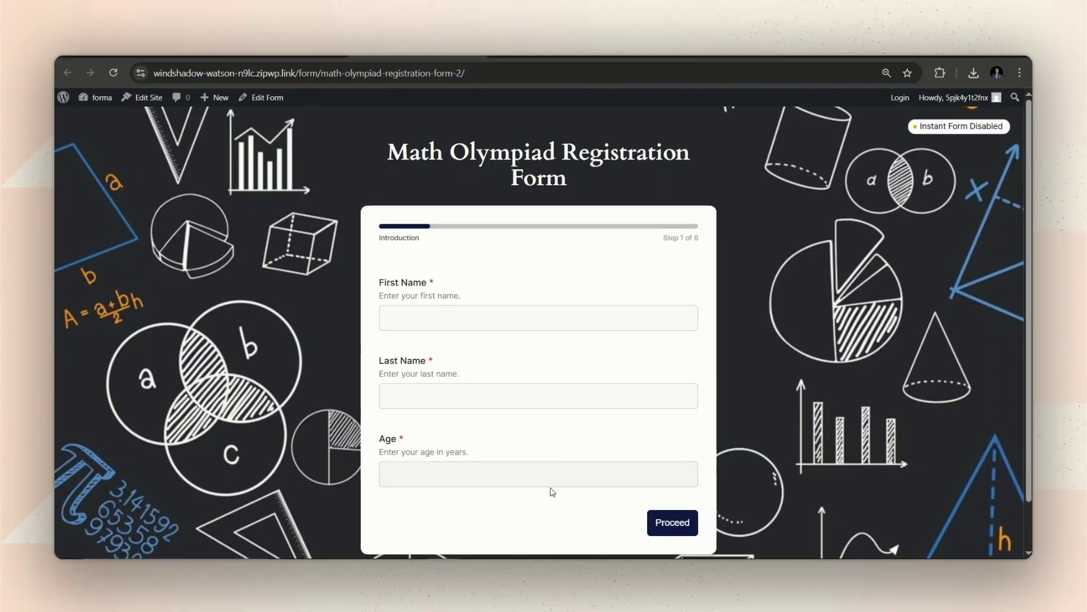
pyautogui.click(482, 328)
pyautogui.scroll(-1, 510, 334)
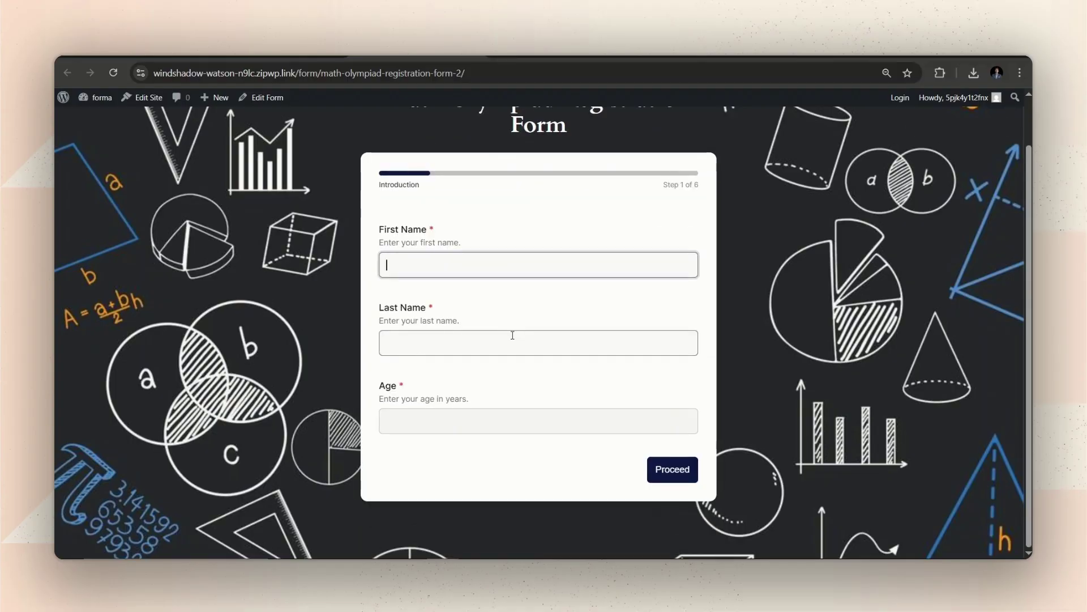
pyautogui.click(513, 335)
pyautogui.write('Yasir')
pyautogui.click(469, 427)
pyautogui.write('15')
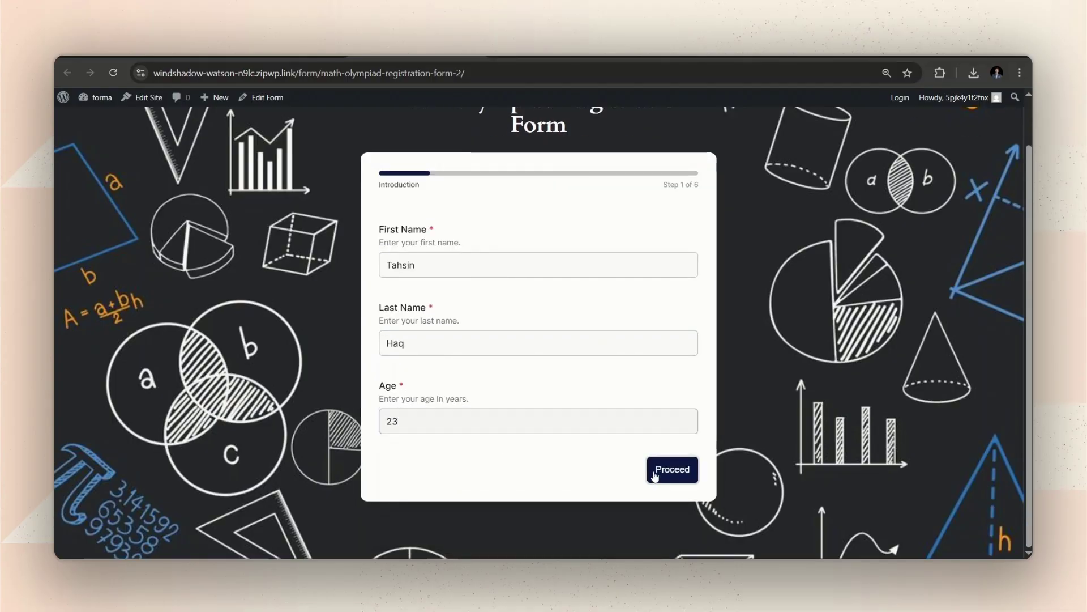
pyautogui.click(660, 470)
# Step: Enter a test e-mail, school name 'UPRG' and 8th Grade, advancing to Previous Participation
pyautogui.click(436, 288)
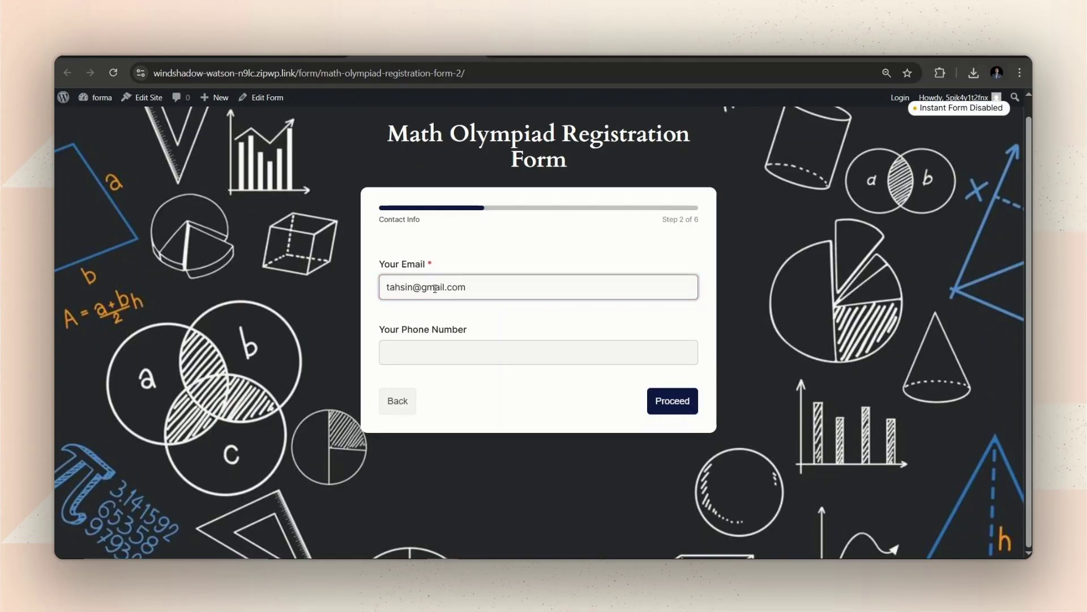
pyautogui.click(657, 412)
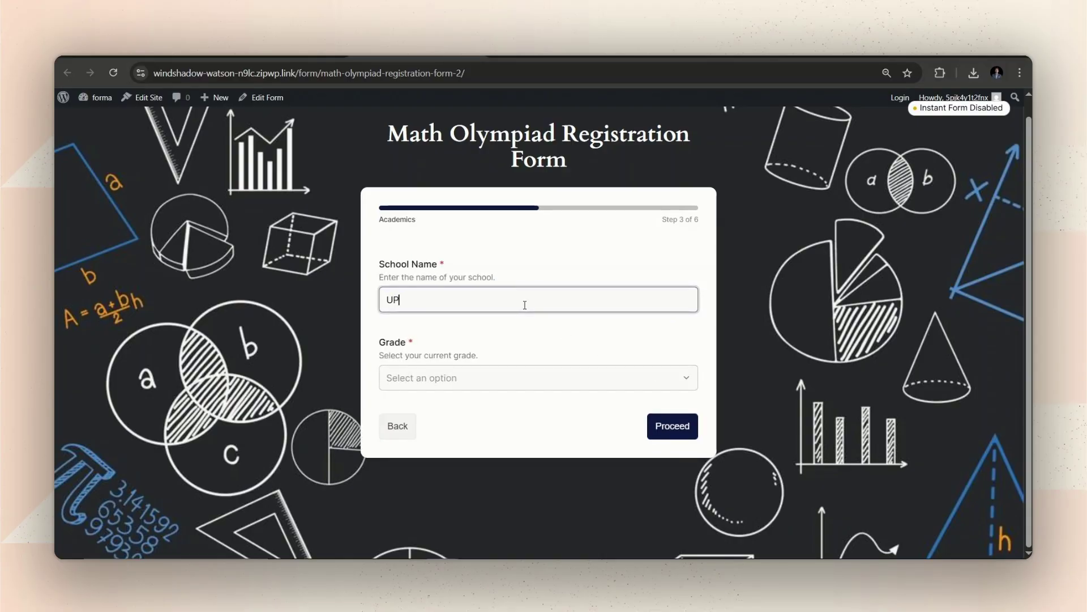
pyautogui.write('UPRG')
pyautogui.click(503, 378)
pyautogui.click(432, 493)
pyautogui.click(673, 426)
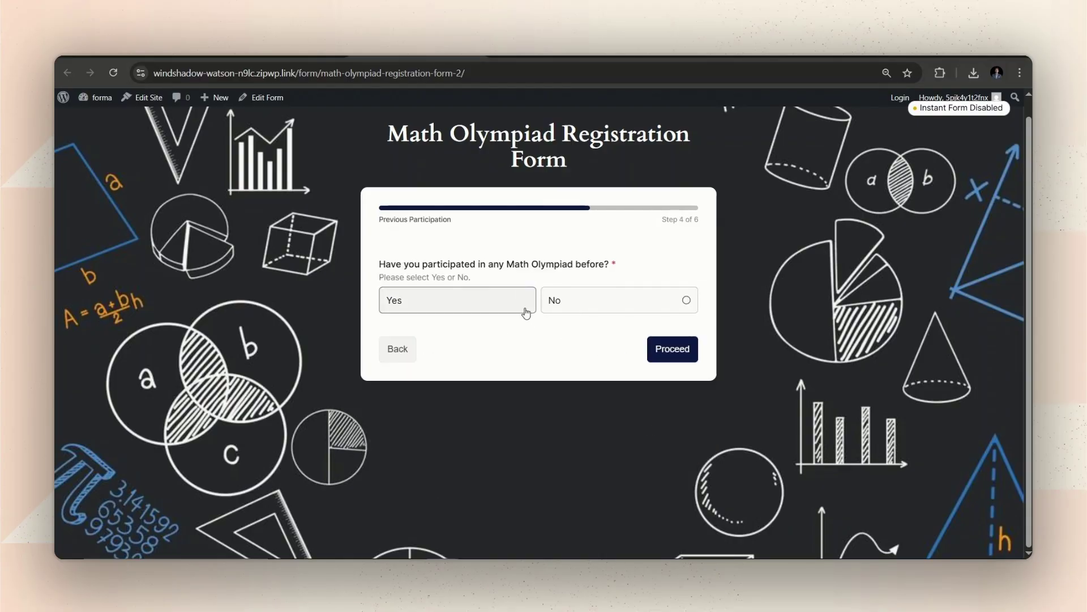
# Step: Answer No, enter an emergency contact name and phone, choose Large T-shirt and submit
pyautogui.click(522, 303)
pyautogui.click(566, 300)
pyautogui.click(673, 347)
pyautogui.click(529, 300)
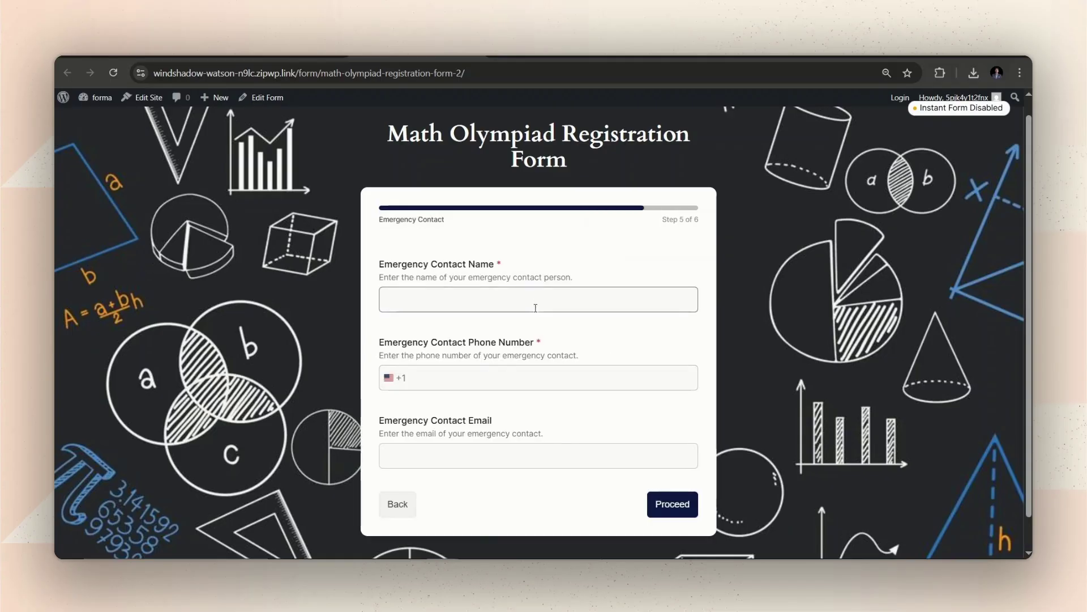
pyautogui.write('Jenith')
pyautogui.click(522, 377)
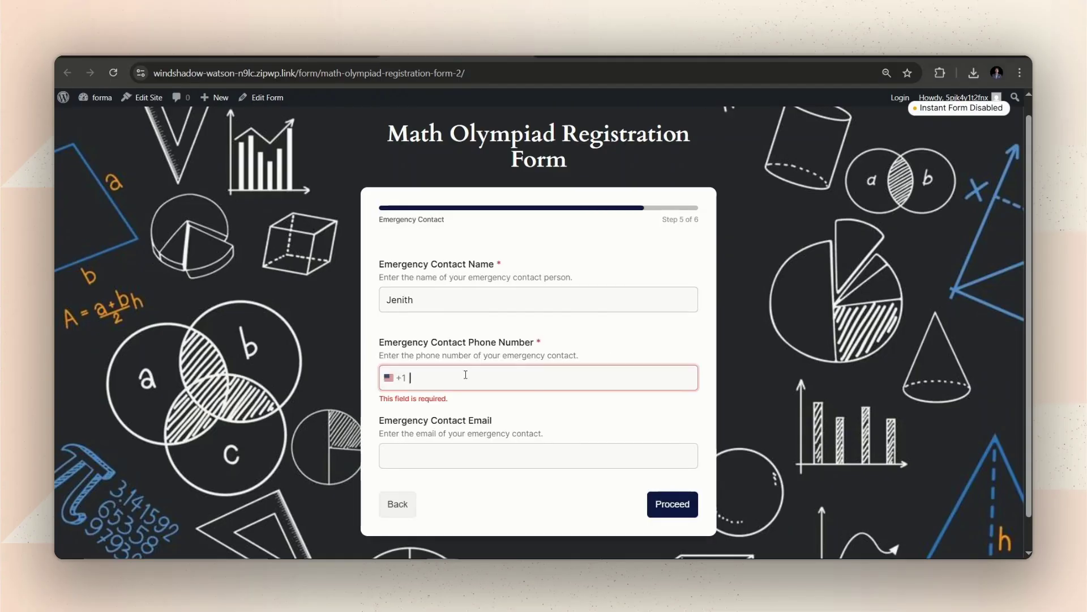
pyautogui.click(673, 505)
pyautogui.click(493, 299)
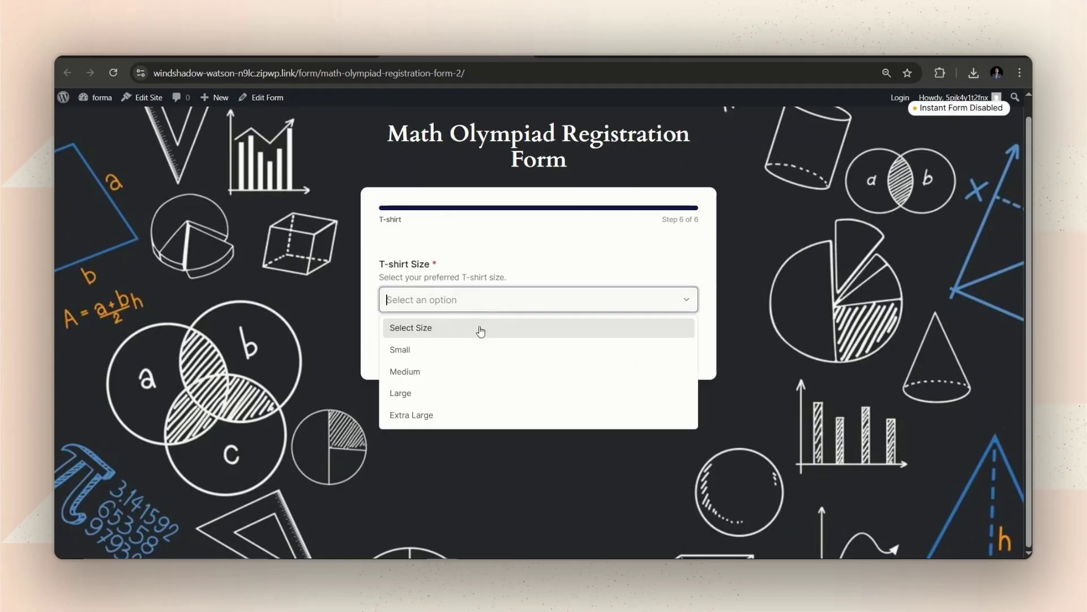
pyautogui.click(680, 391)
pyautogui.click(674, 347)
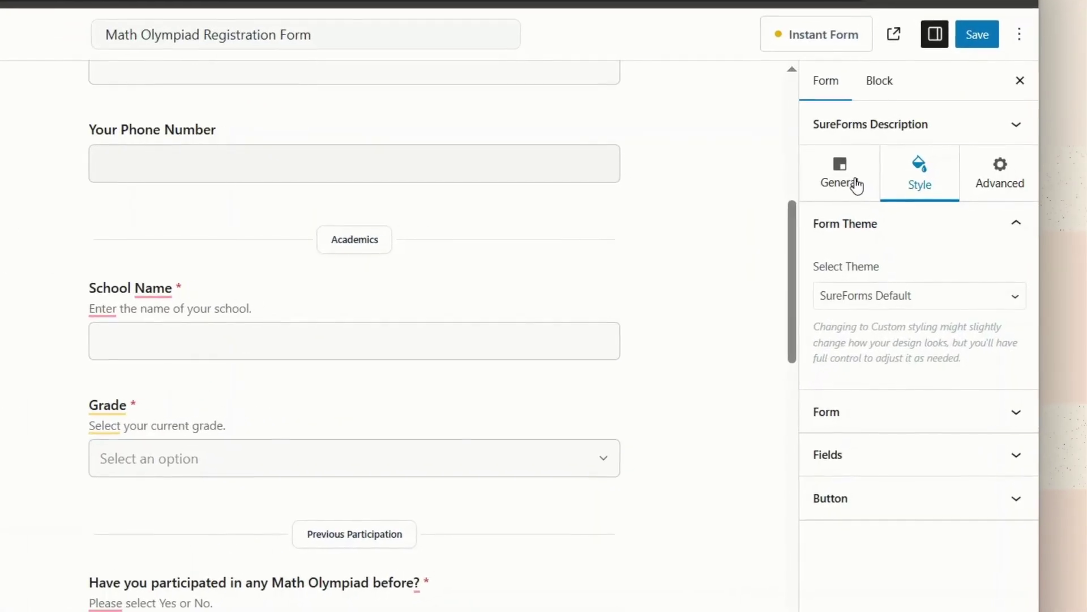
# Step: Append '! See you on 10th OCT.' to the Thank you confirmation message and save the form
pyautogui.click(909, 207)
pyautogui.scroll(-3, 903, 378)
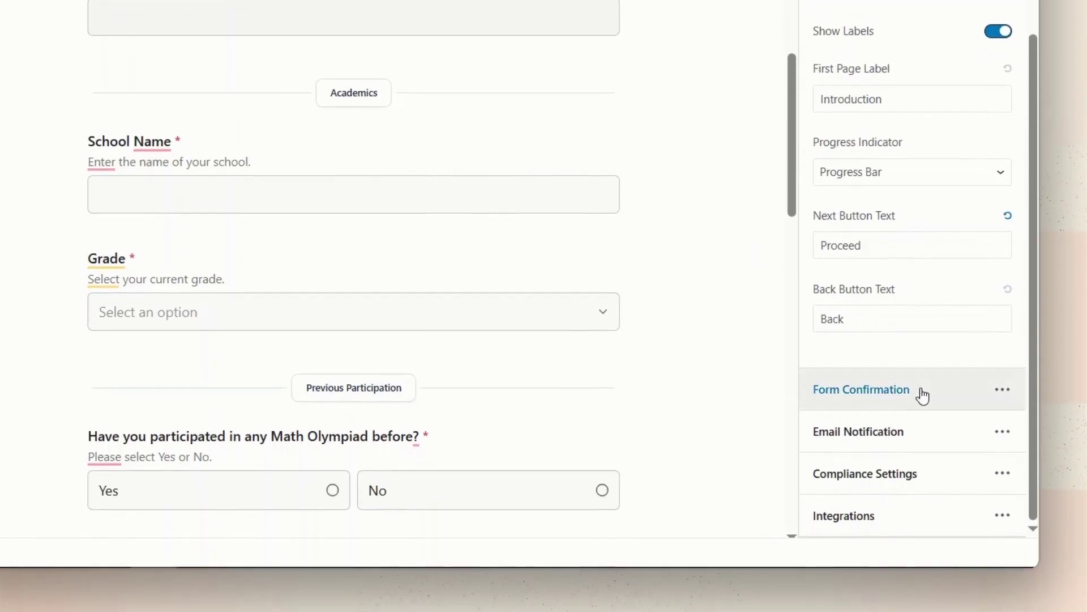
pyautogui.click(923, 396)
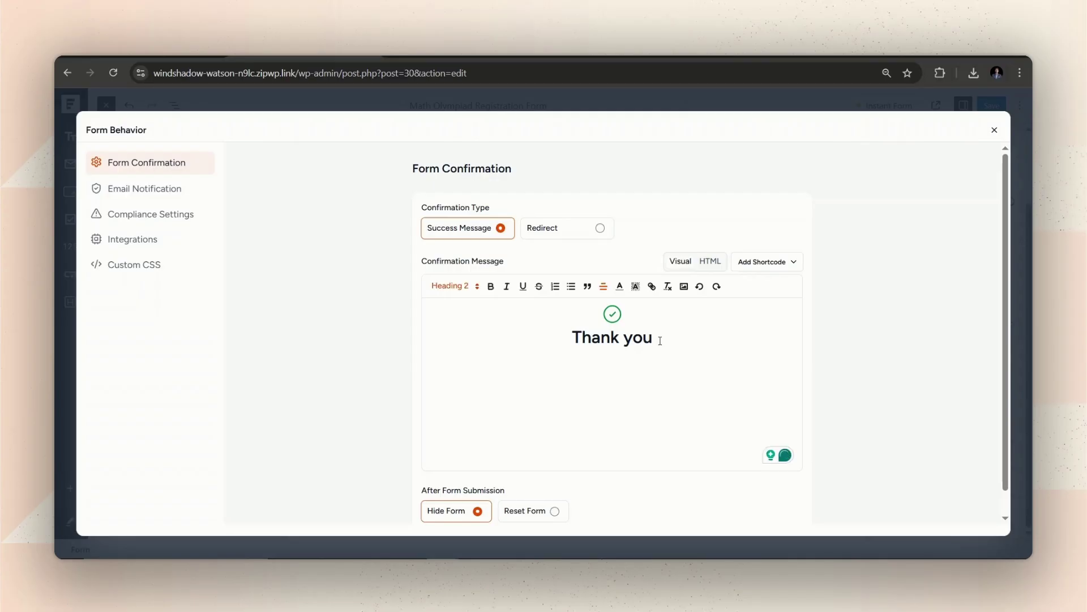
pyautogui.click(661, 341)
pyautogui.write('! See you on ')
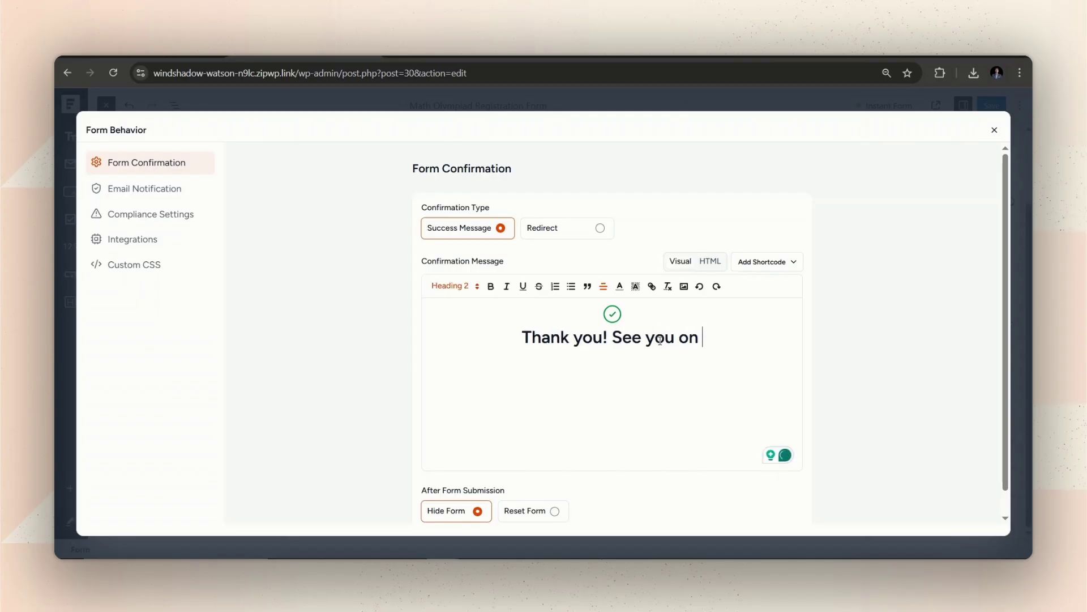
pyautogui.write('10th')
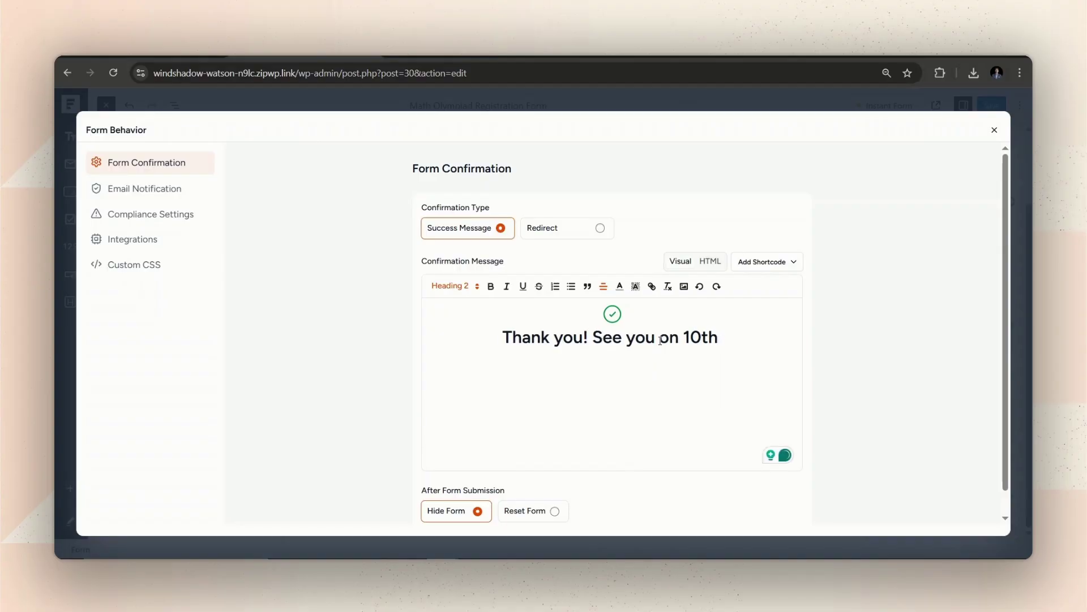
pyautogui.write(' OCT.')
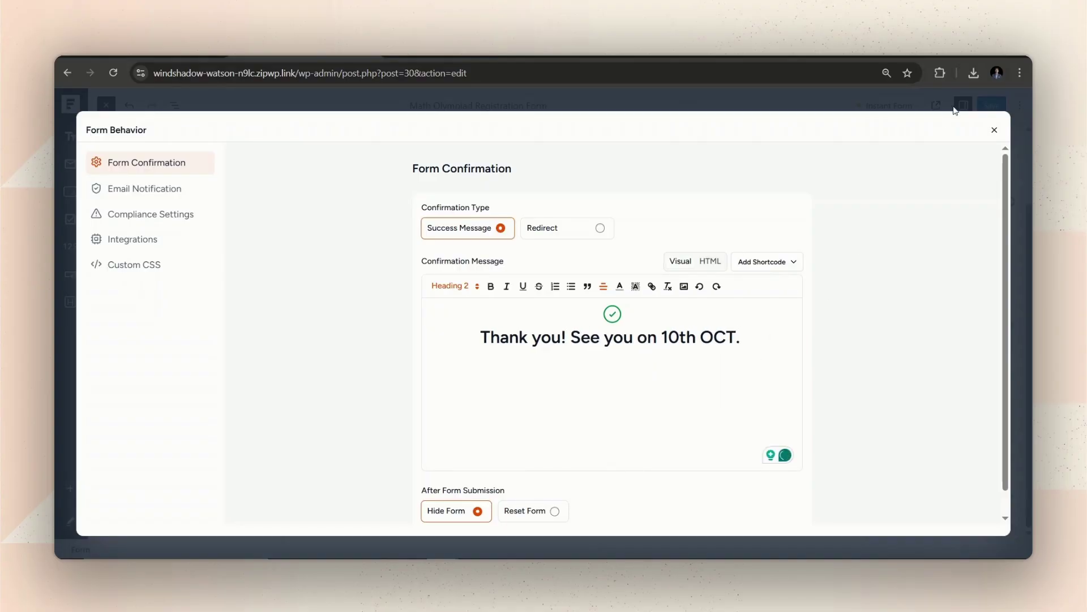
pyautogui.click(995, 131)
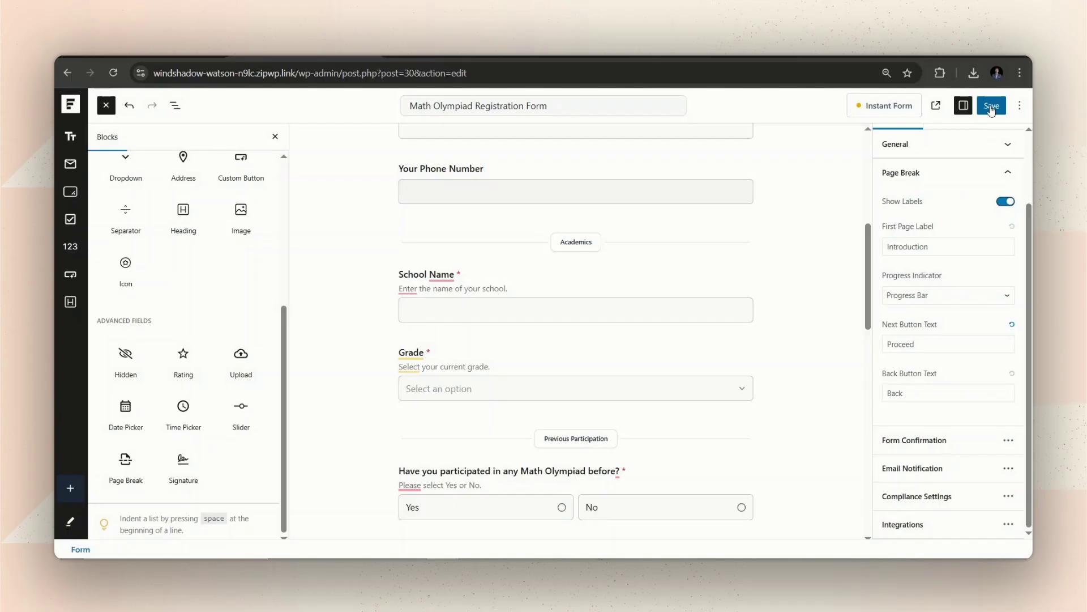
pyautogui.click(992, 109)
# Step: Insert page breaks between First Name, Last Name and Age, then save the form
pyautogui.scroll(6, 357, 346)
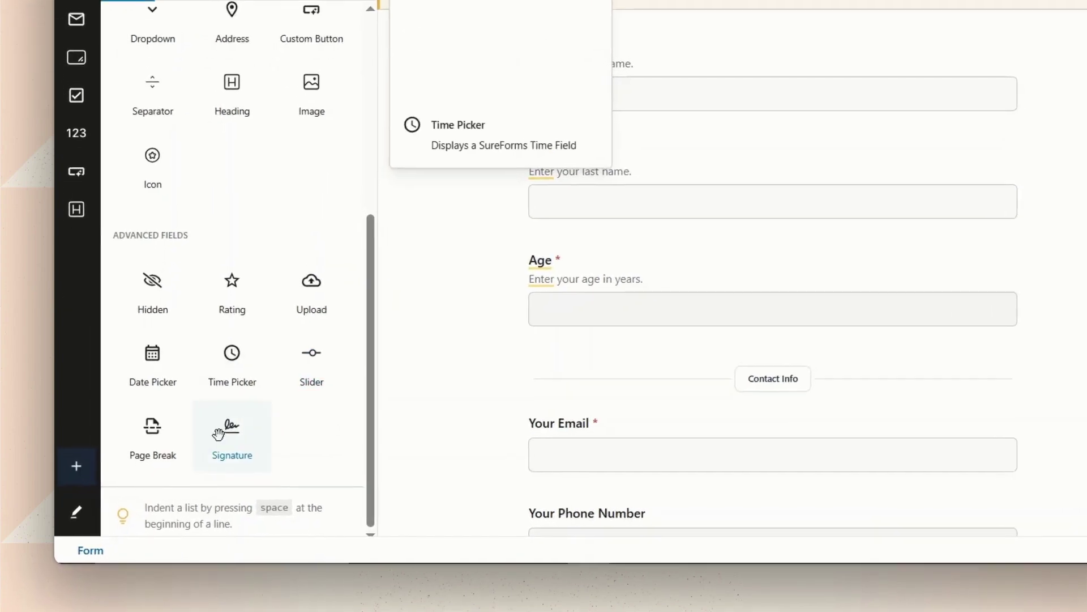
pyautogui.moveTo(116, 479); pyautogui.dragTo(563, 235)
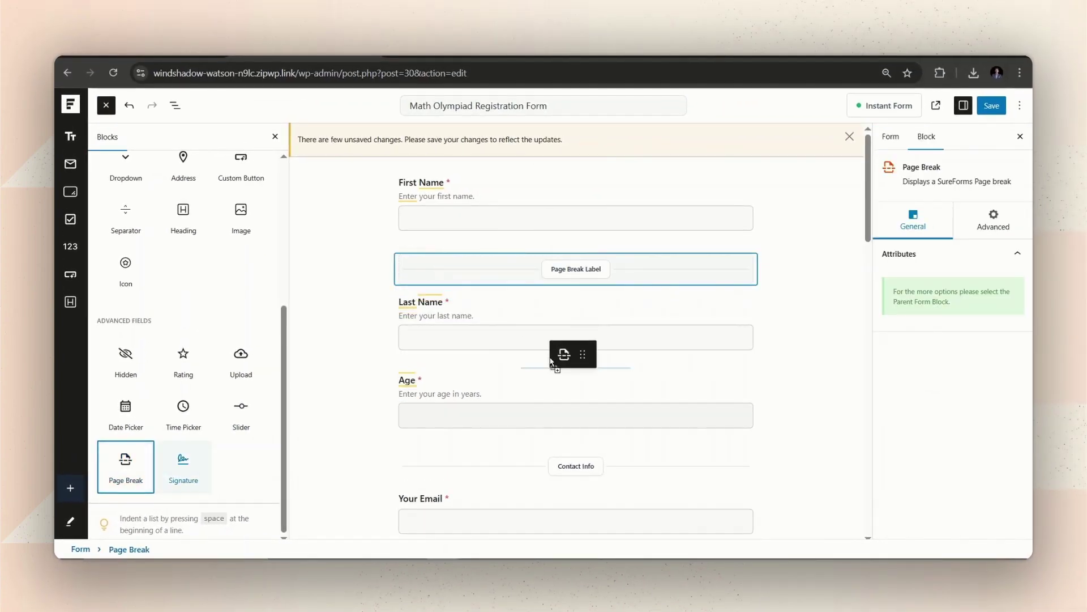
pyautogui.moveTo(551, 362); pyautogui.dragTo(551, 365)
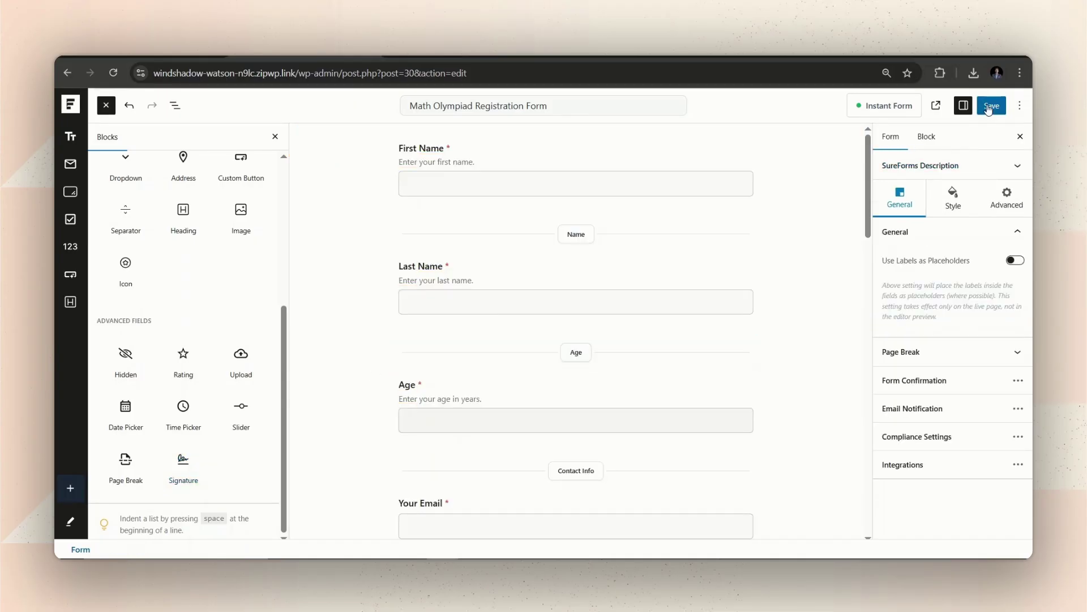
pyautogui.click(990, 106)
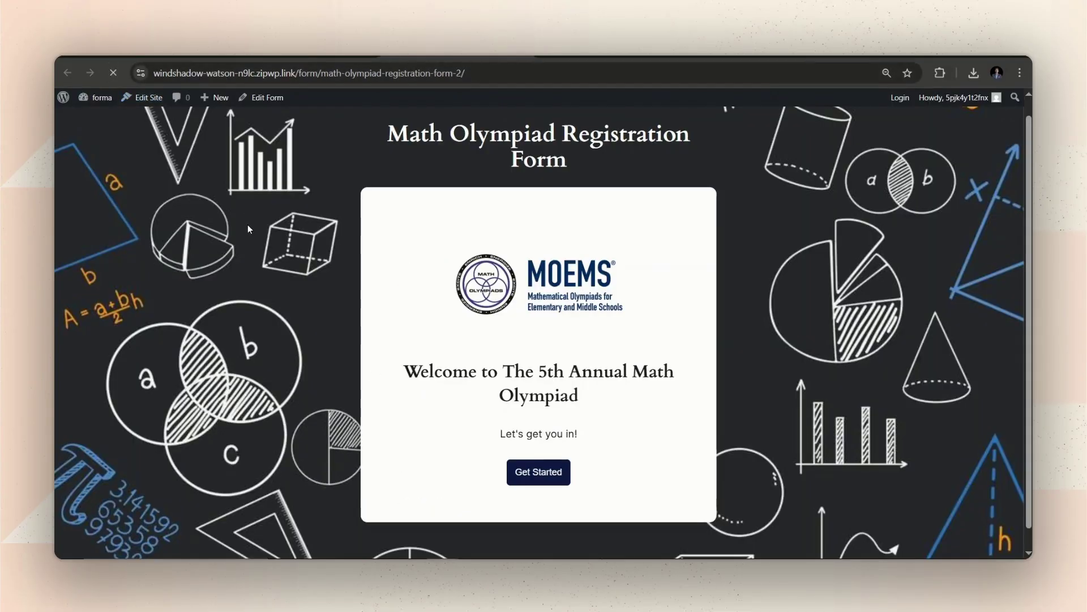
# Step: Test the live form through first name, last name and age 23, then reopen the Instant Form settings
pyautogui.click(513, 471)
pyautogui.click(447, 289)
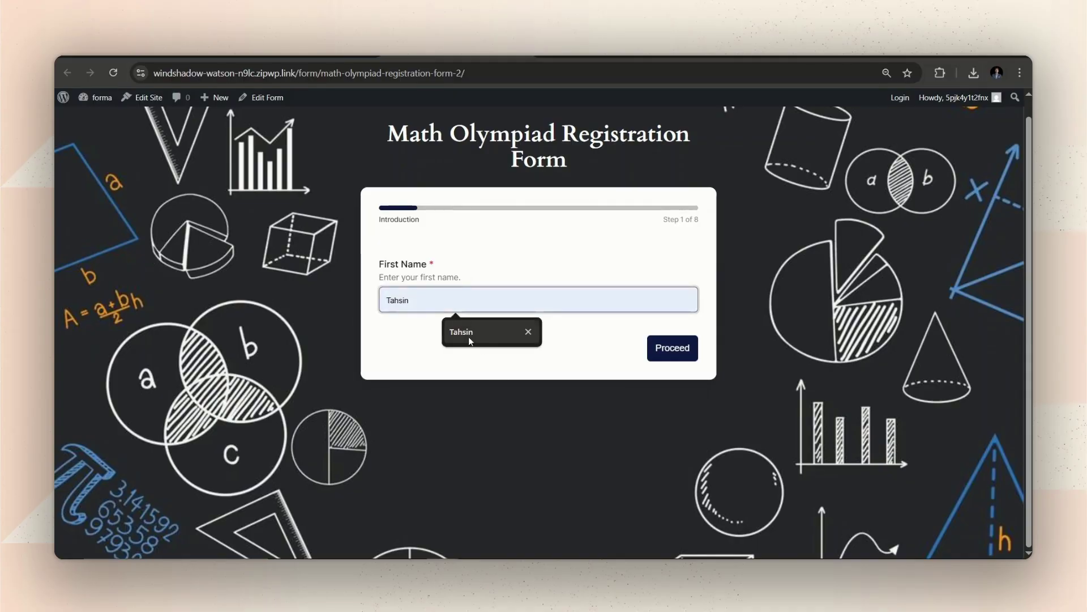
pyautogui.click(468, 335)
pyautogui.click(668, 349)
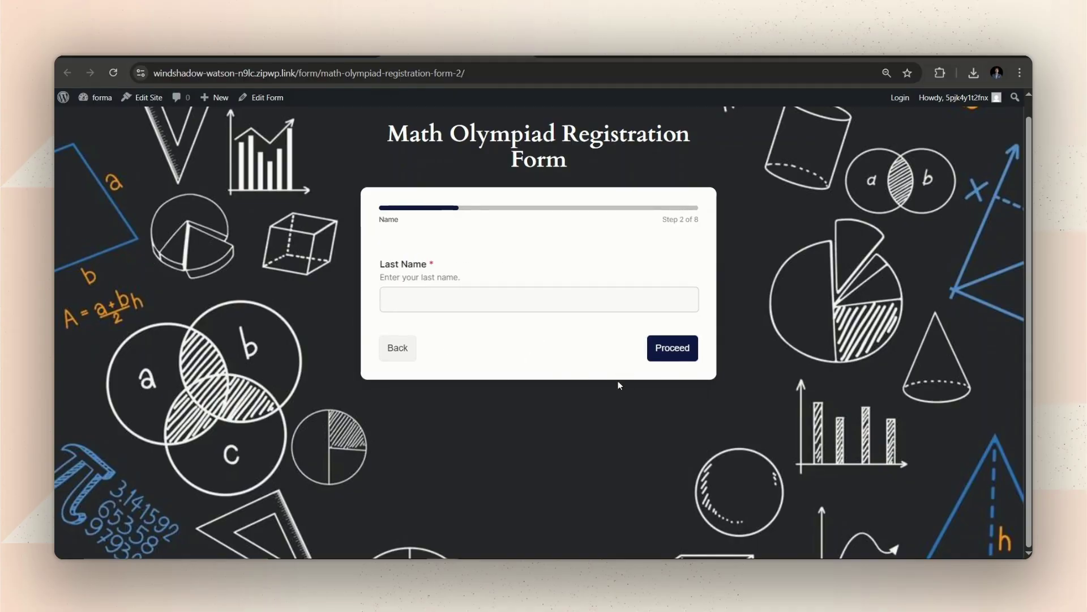
pyautogui.click(476, 306)
pyautogui.click(478, 334)
pyautogui.click(672, 356)
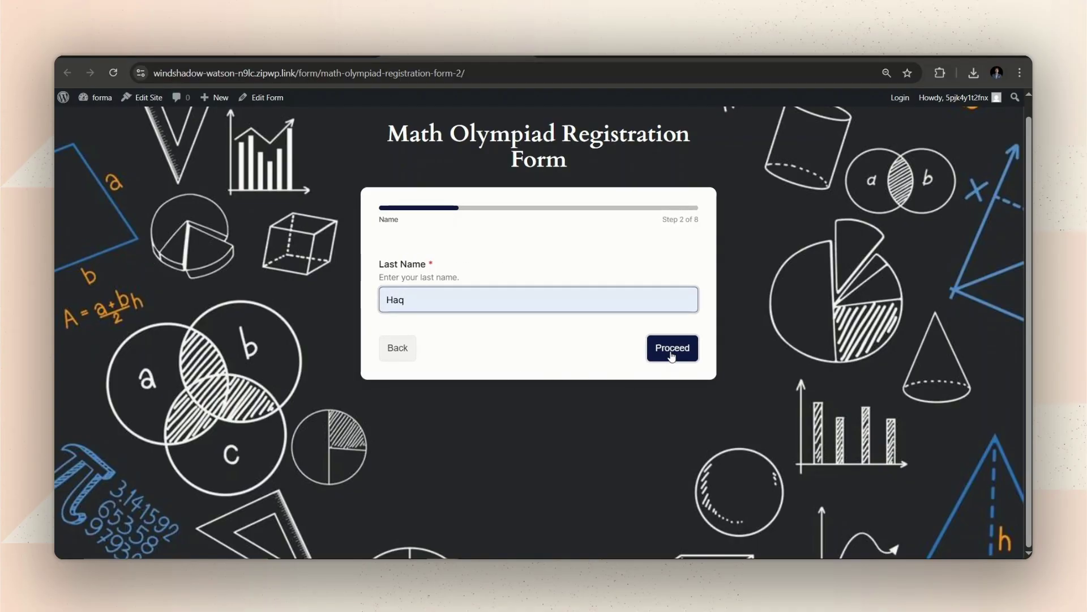
pyautogui.click(479, 306)
pyautogui.click(468, 333)
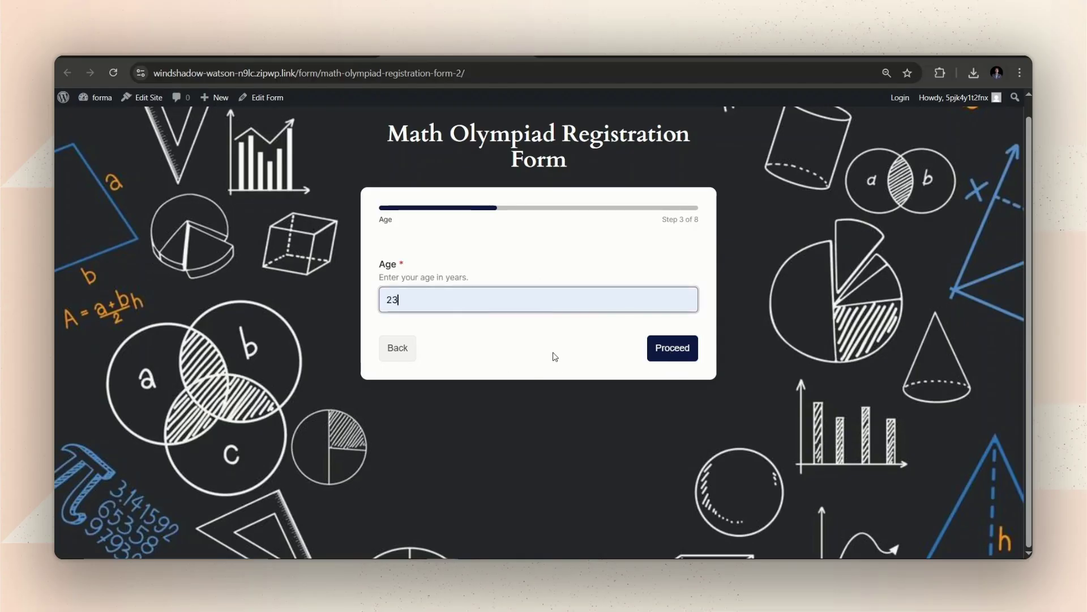
pyautogui.click(261, 97)
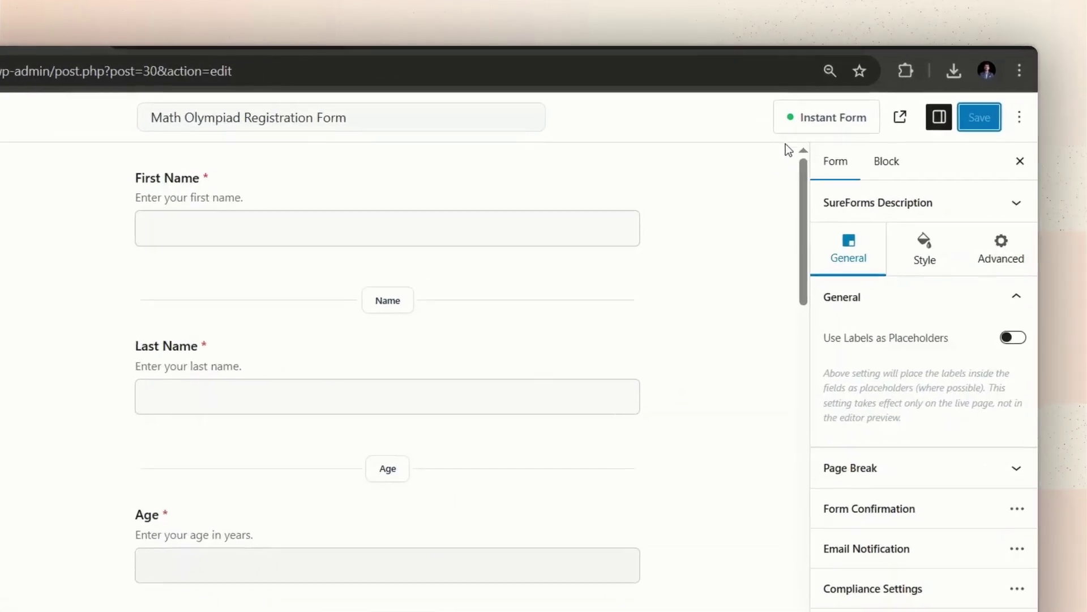
pyautogui.click(861, 113)
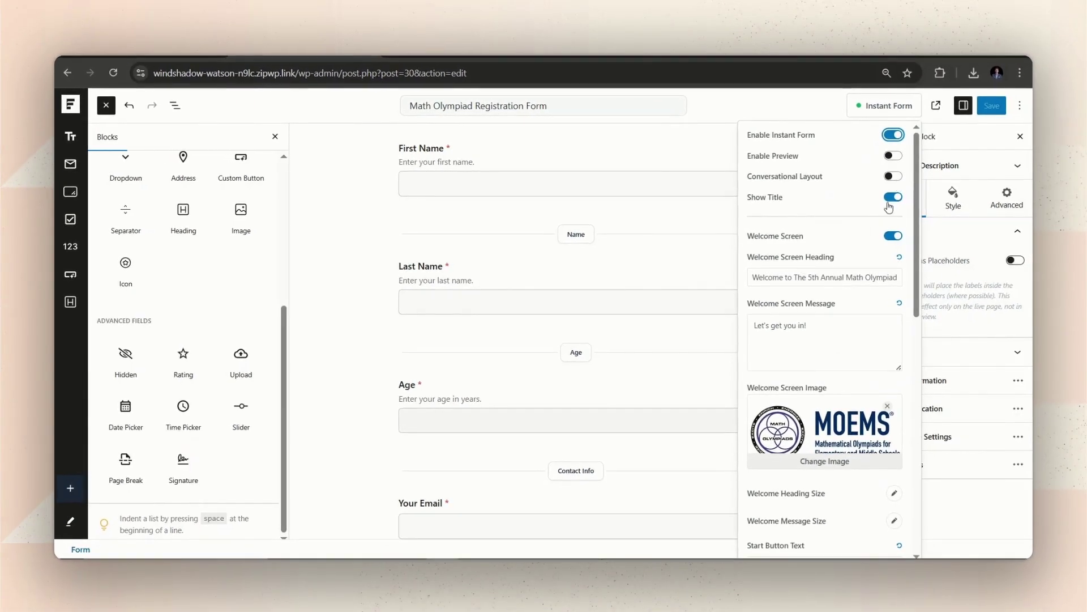
# Step: Delete the Name and Age page break blocks from the registration form
pyautogui.click(341, 305)
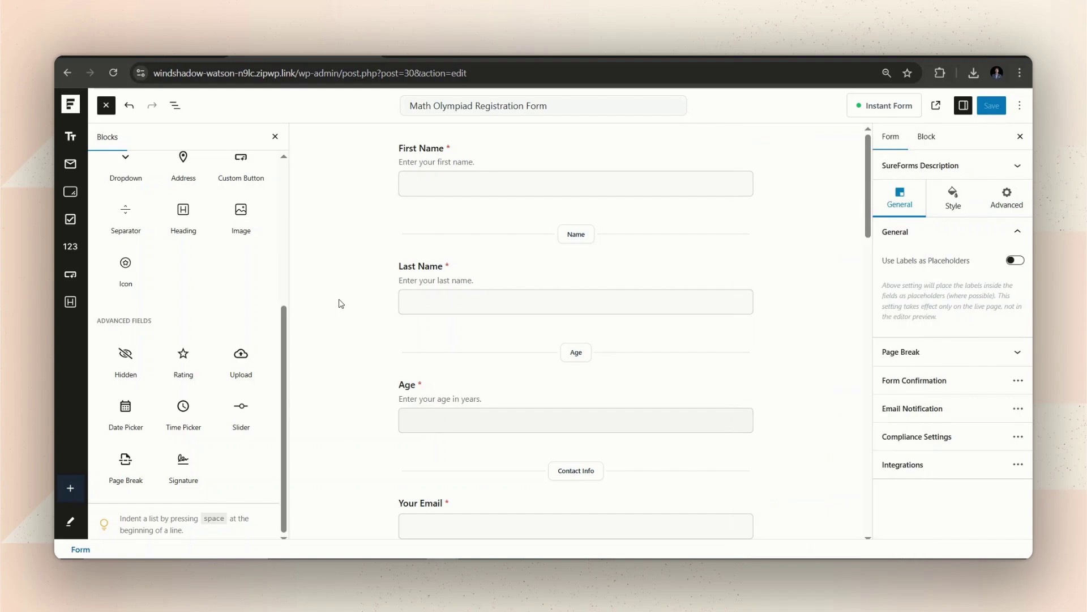
pyautogui.click(694, 237)
pyautogui.rightClick(692, 236)
pyautogui.click(476, 201)
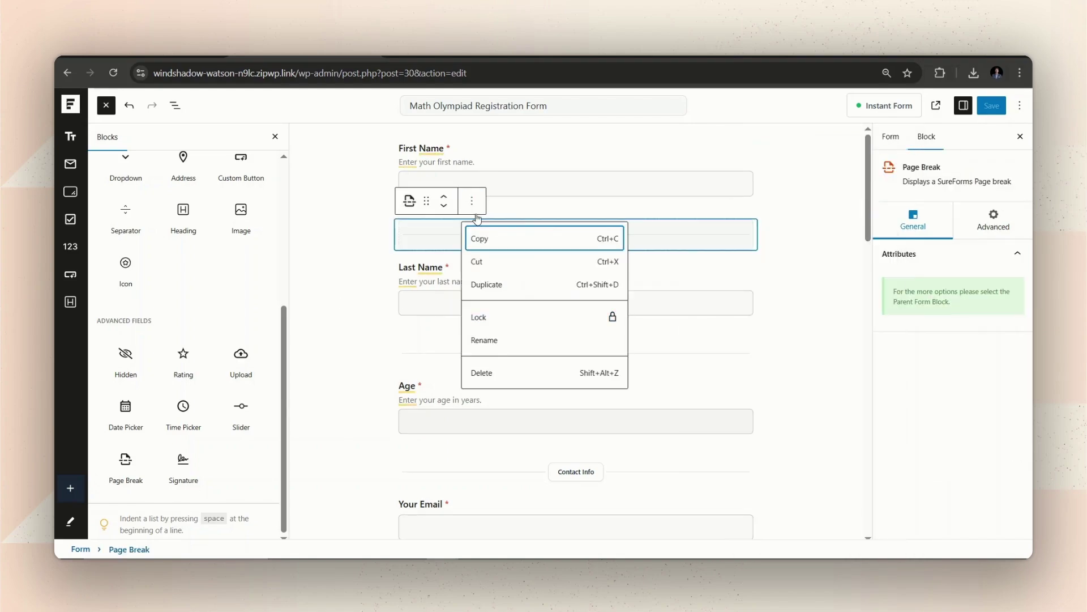
pyautogui.click(592, 375)
pyautogui.click(601, 333)
pyautogui.click(478, 277)
pyautogui.click(518, 452)
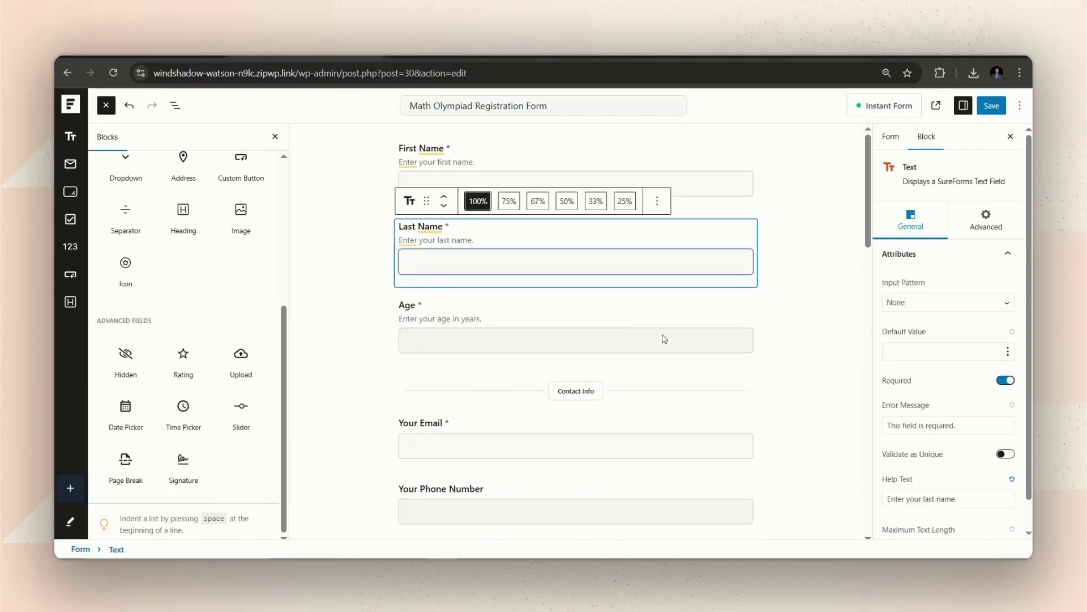
# Step: Switch on Enable Instant Form in the form settings, then return to the Forms list
pyautogui.click(792, 331)
pyautogui.scroll(-5, 511, 314)
pyautogui.click(901, 352)
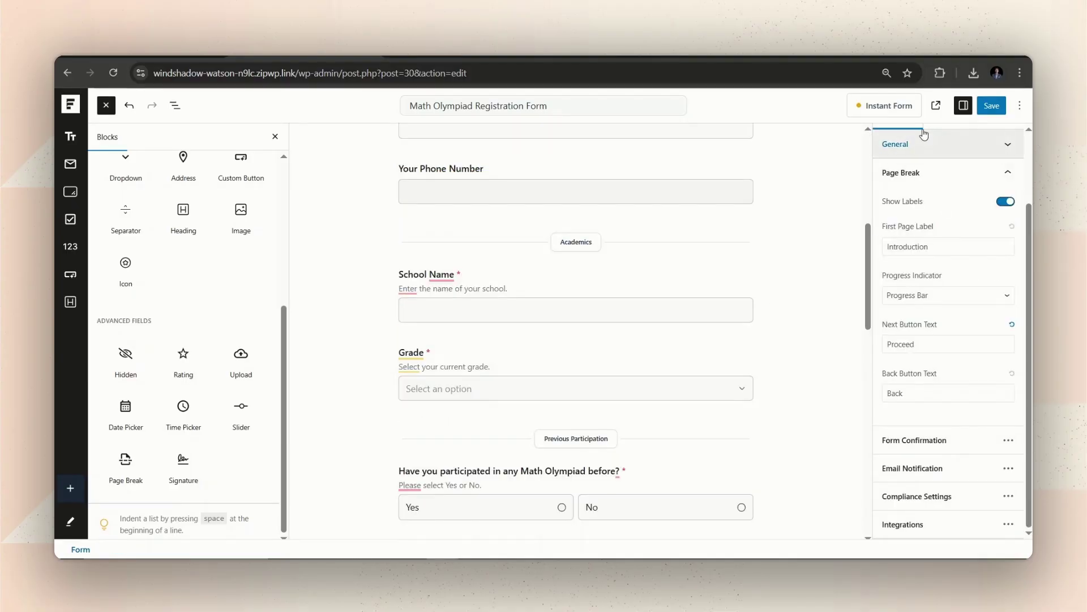
pyautogui.click(890, 107)
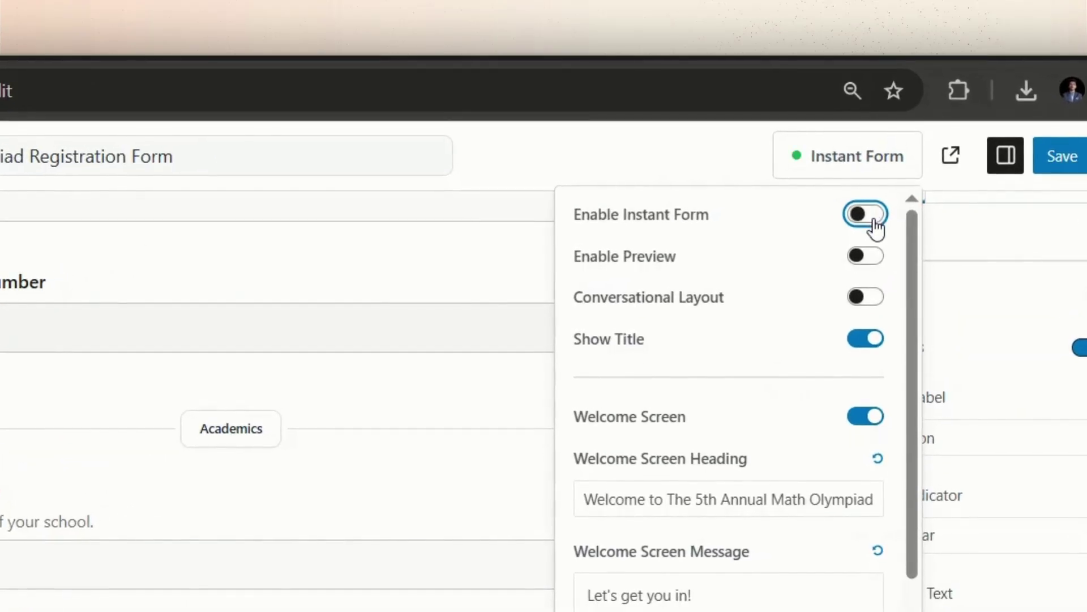
pyautogui.click(875, 221)
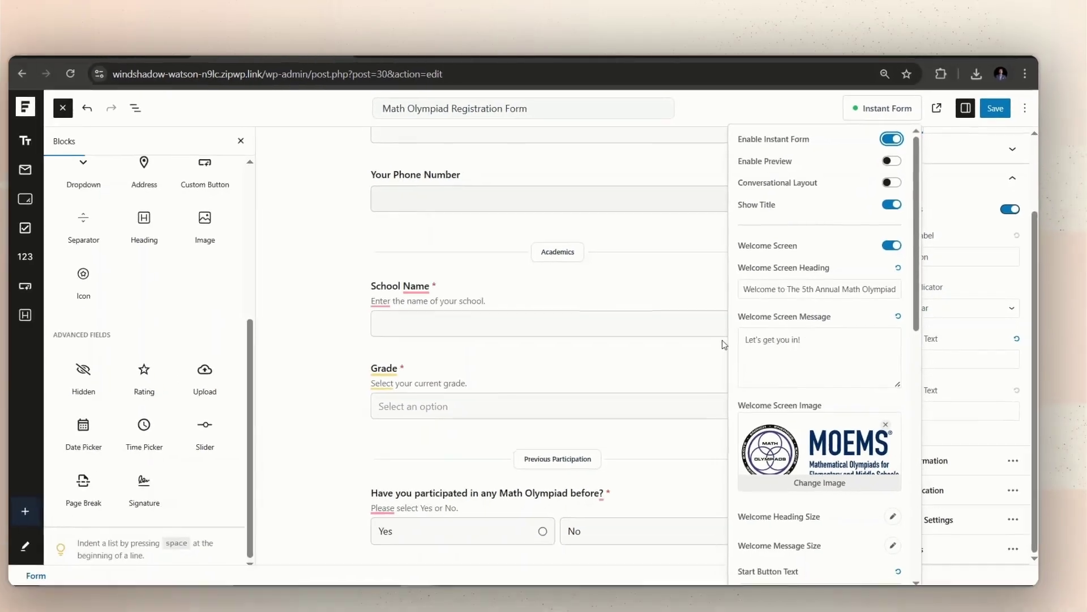
pyautogui.click(322, 359)
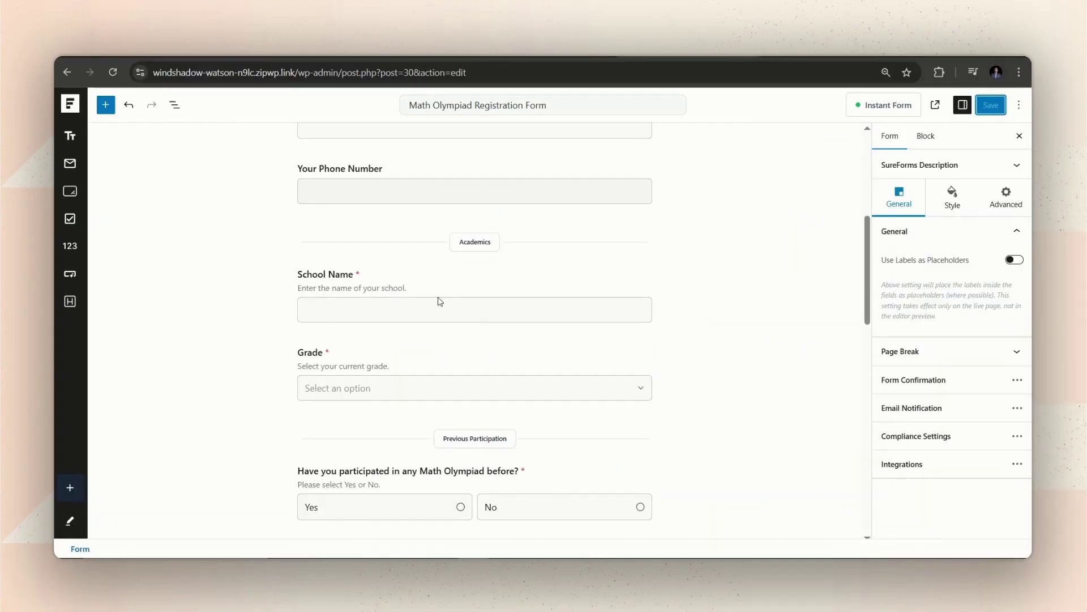
pyautogui.click(71, 106)
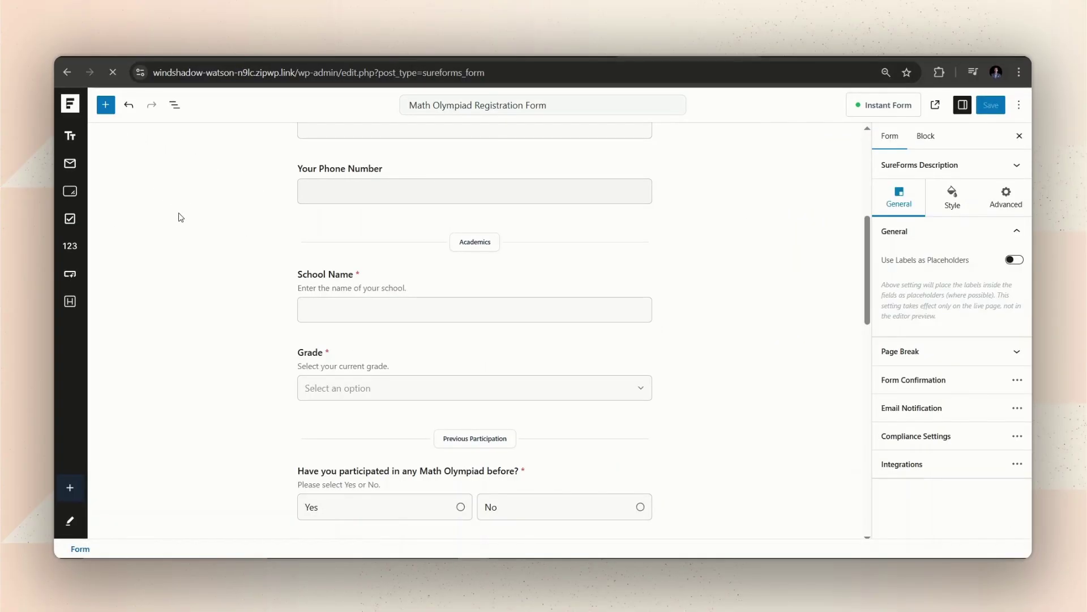
# Step: Open the Annual Math Olympiad! page from All Pages for editing
pyautogui.moveTo(103, 191)
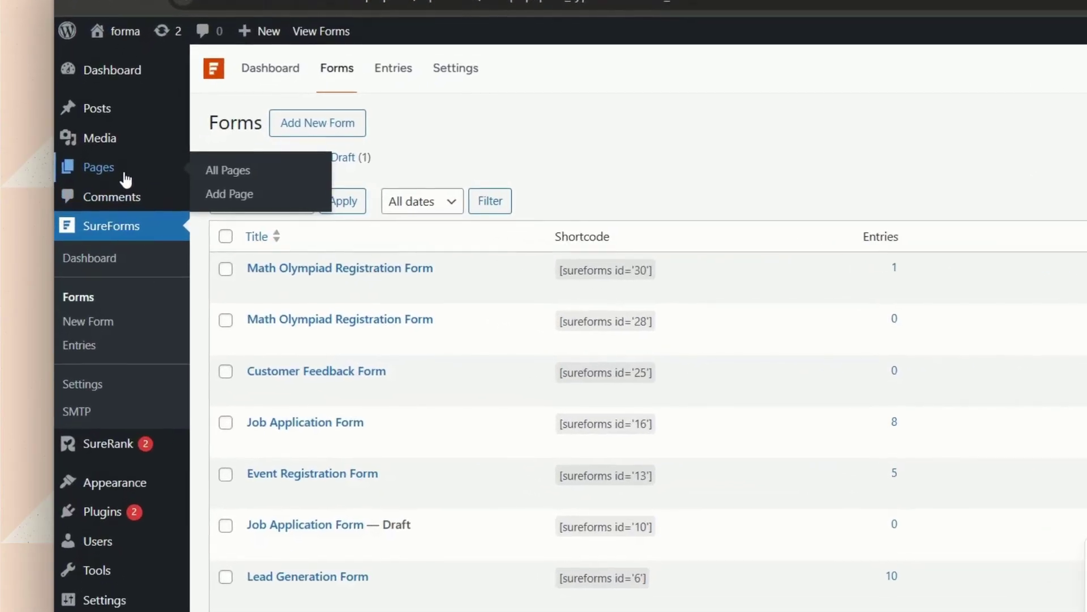
pyautogui.click(224, 176)
pyautogui.click(270, 222)
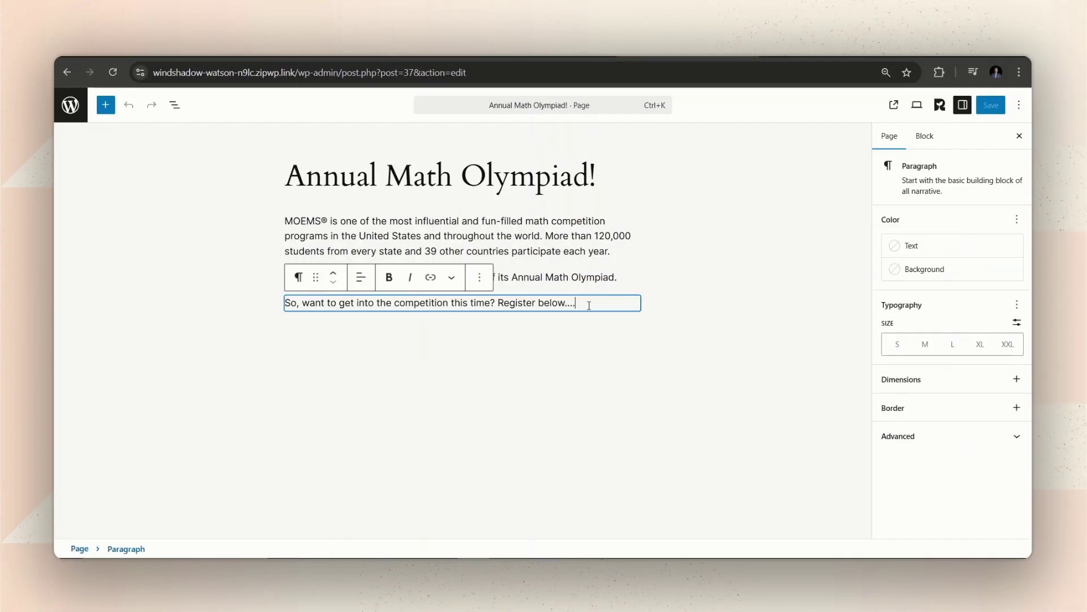
# Step: Add a SureForms block after the last paragraph showing the Math Olympiad Registration Form
pyautogui.press('Return')
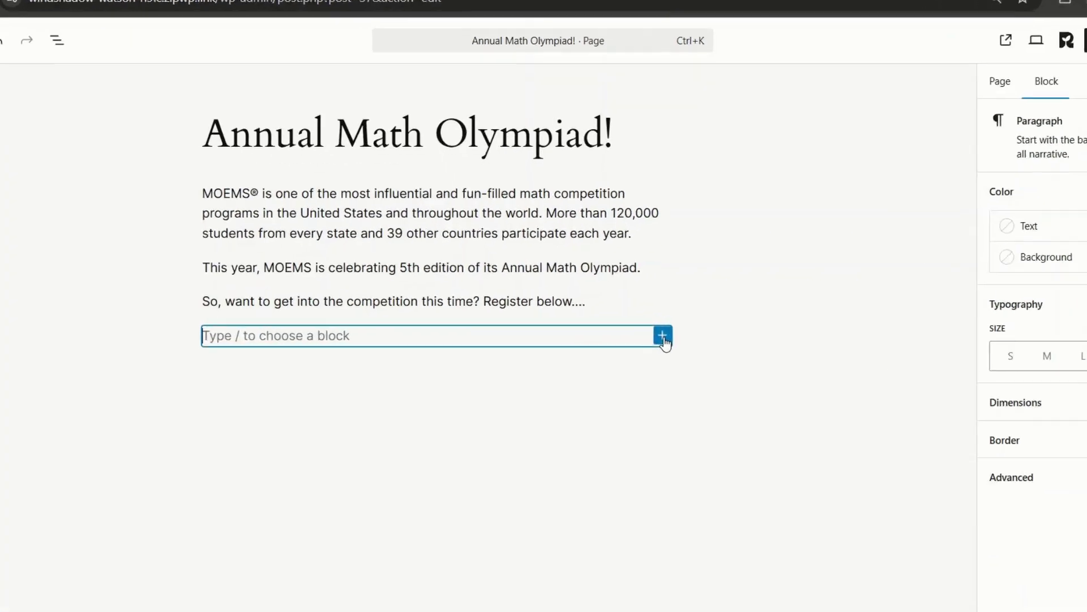
pyautogui.click(633, 329)
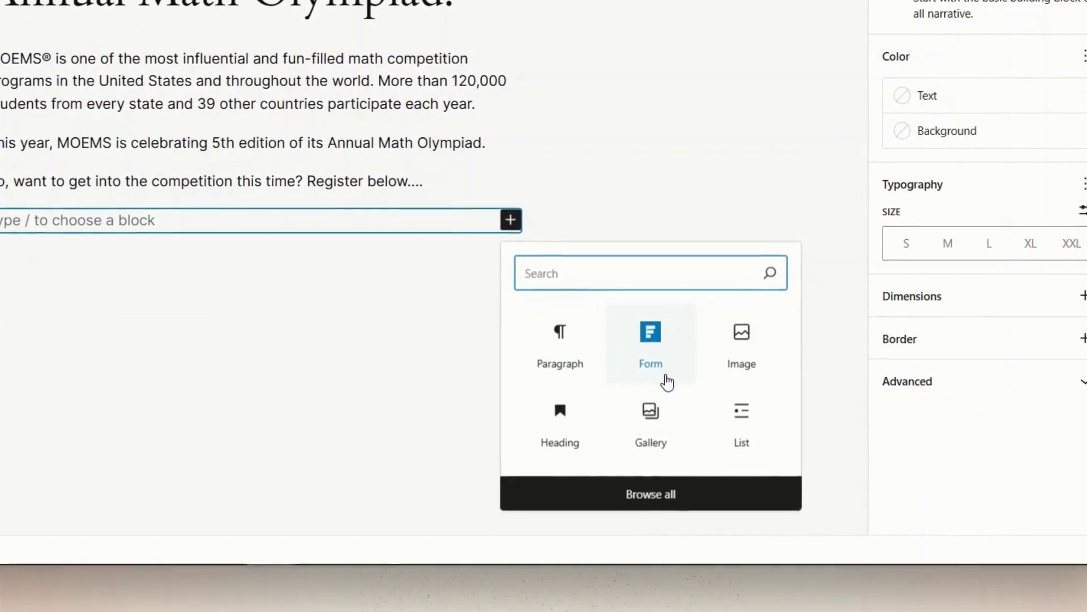
pyautogui.click(668, 383)
pyautogui.click(716, 361)
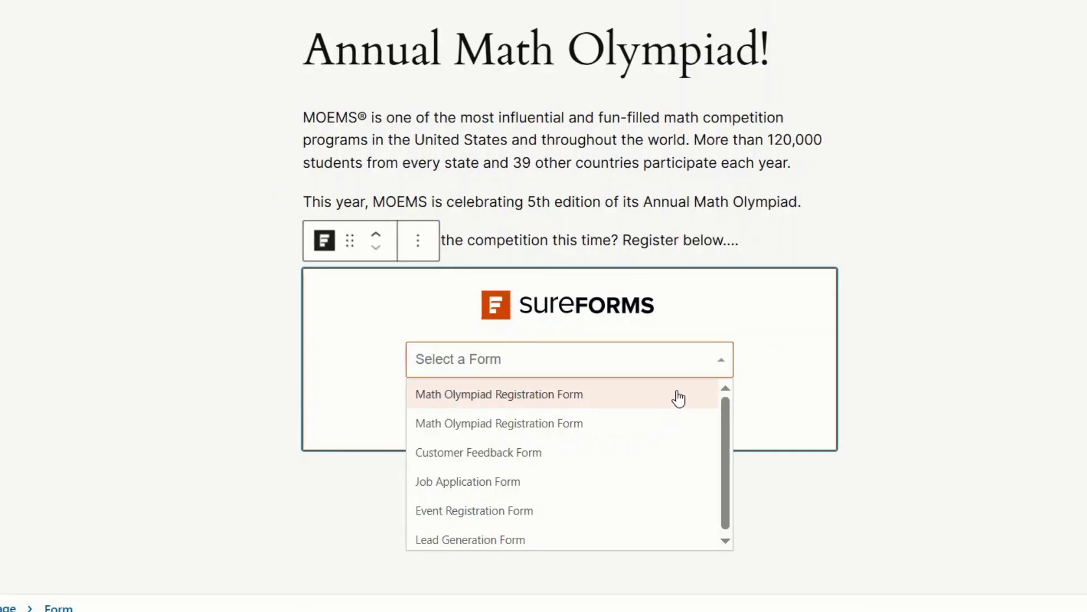
pyautogui.click(671, 401)
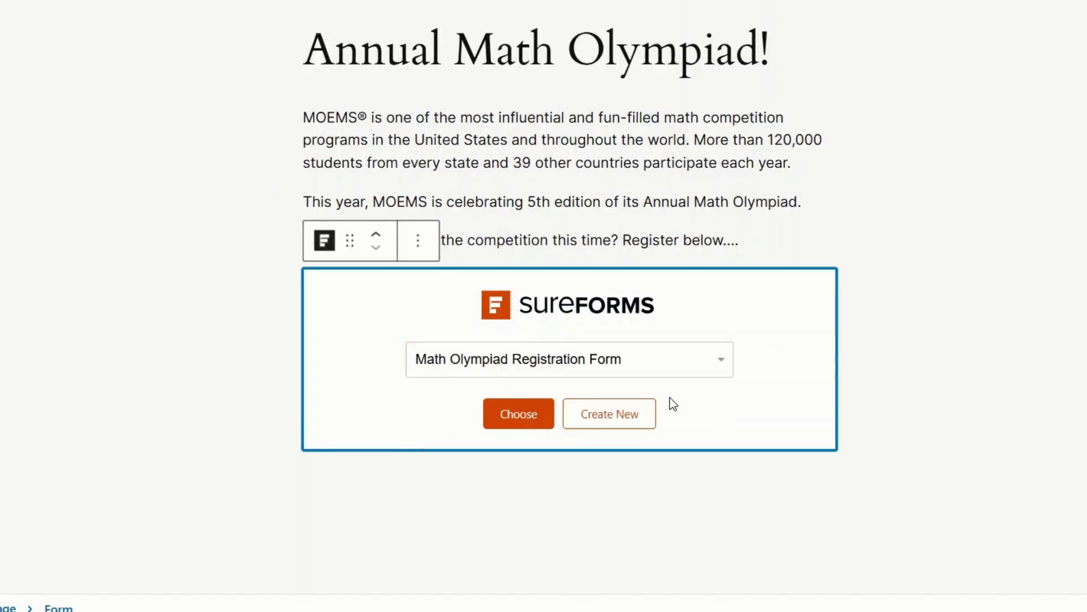
pyautogui.click(518, 414)
# Step: Save the Annual Math Olympiad! page and view the published version
pyautogui.scroll(-3, 623, 363)
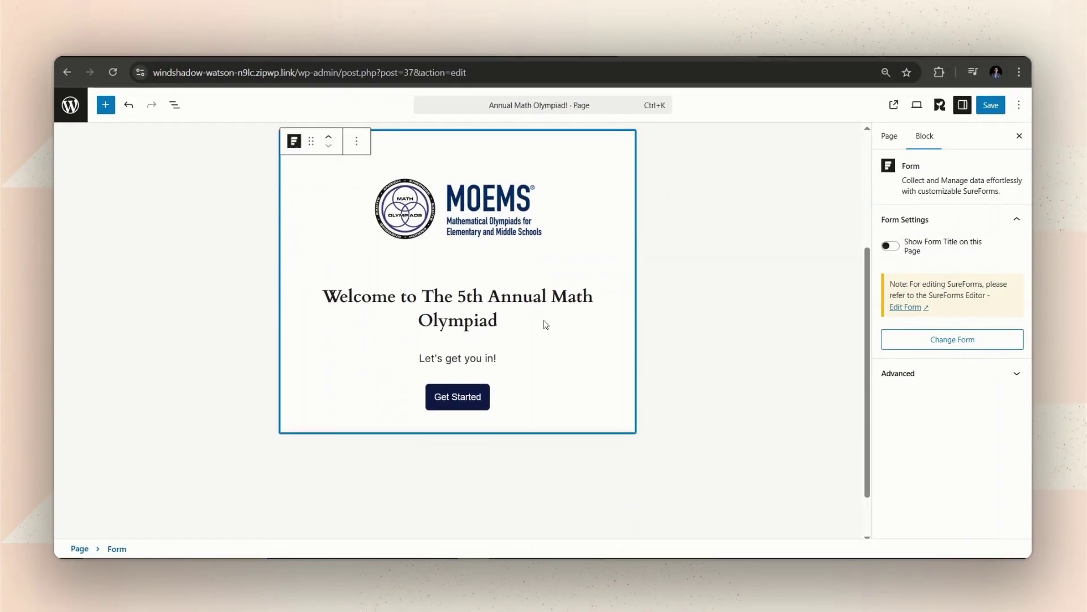
pyautogui.scroll(3, 545, 325)
pyautogui.click(992, 106)
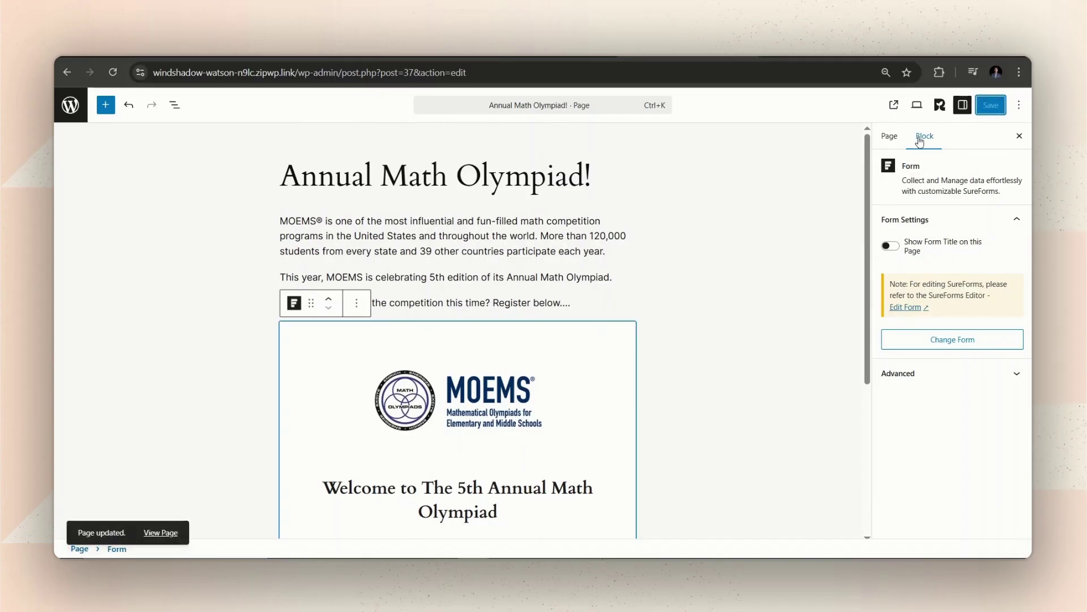
pyautogui.click(894, 105)
# Step: Reload the live Math Olympiad Registration Form instant form page in the browser
pyautogui.scroll(-4, 596, 445)
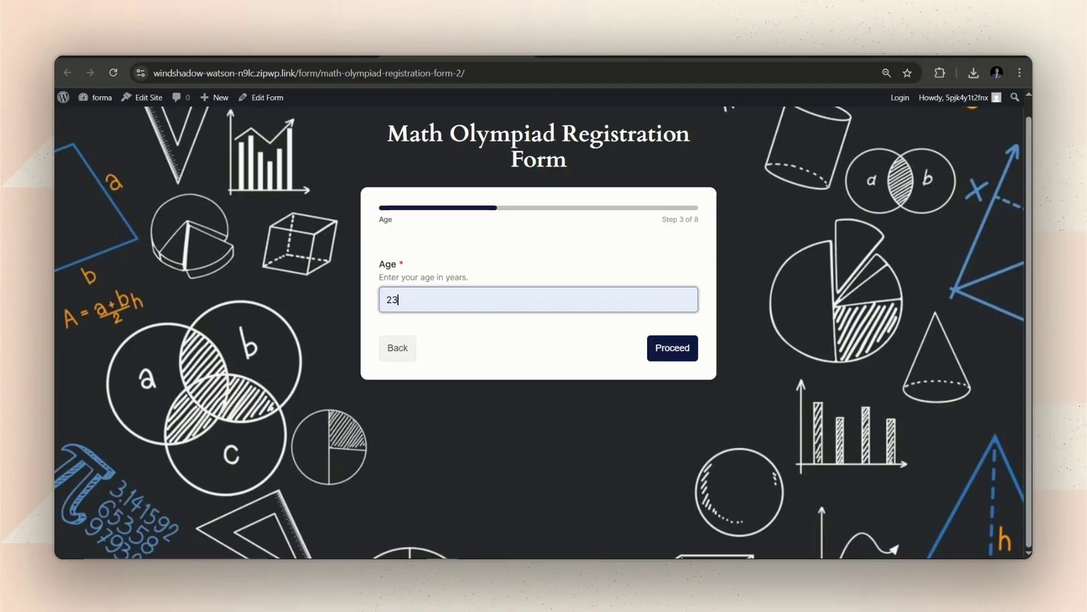
pyautogui.click(114, 72)
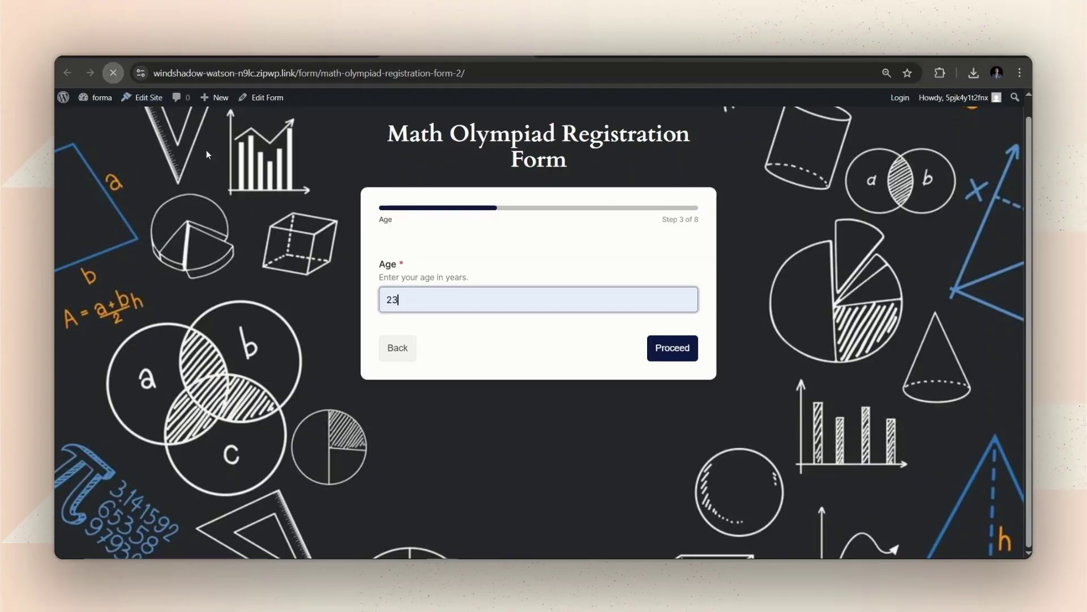